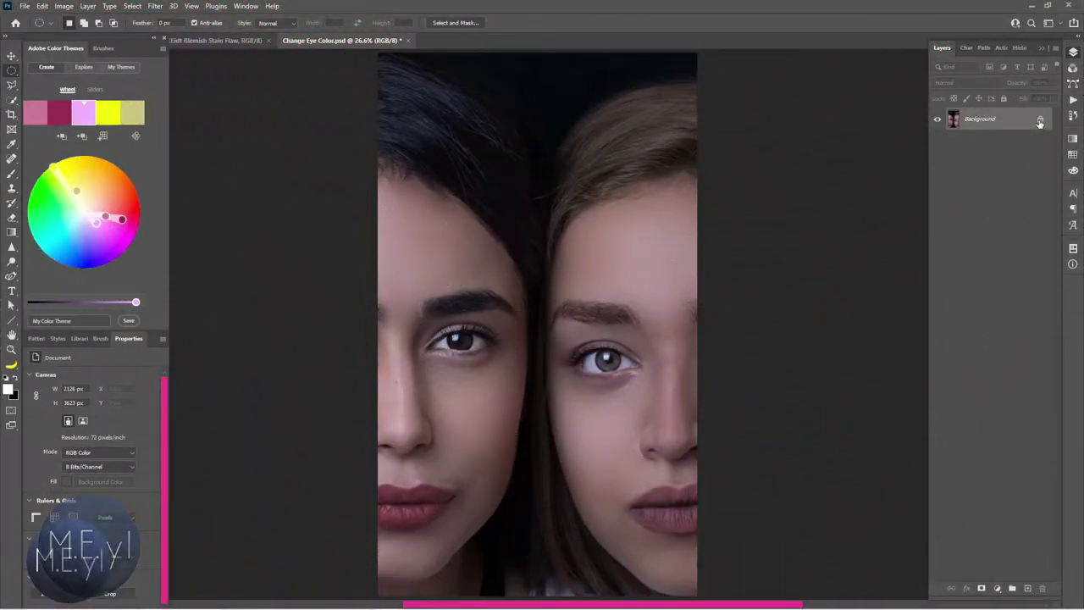
Step: Add a new empty layer and set the Spot Healing Brush to Lighten mode
click(1028, 589)
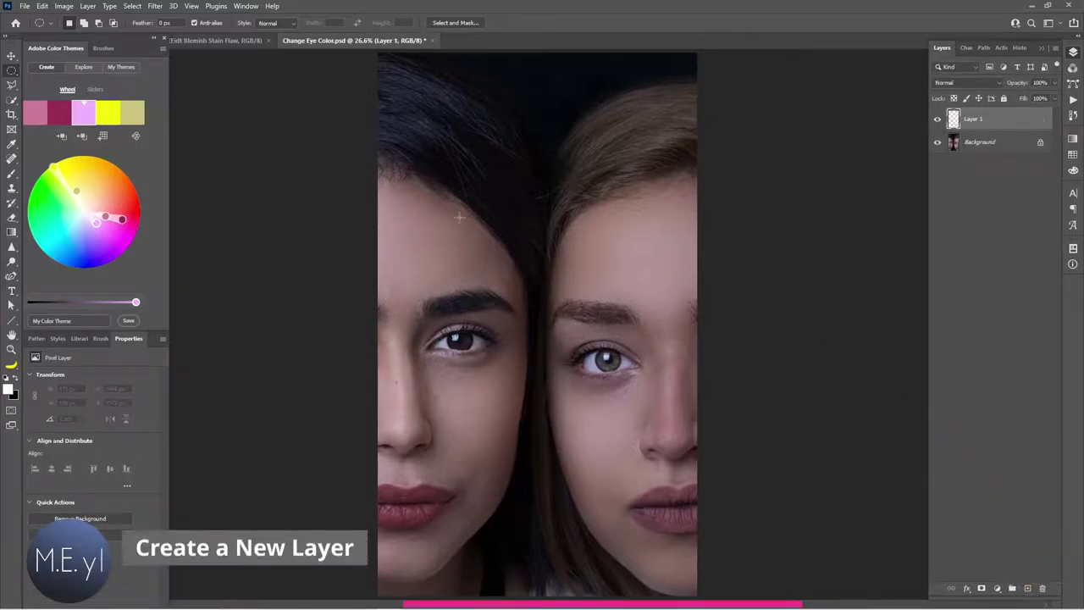
click(9, 162)
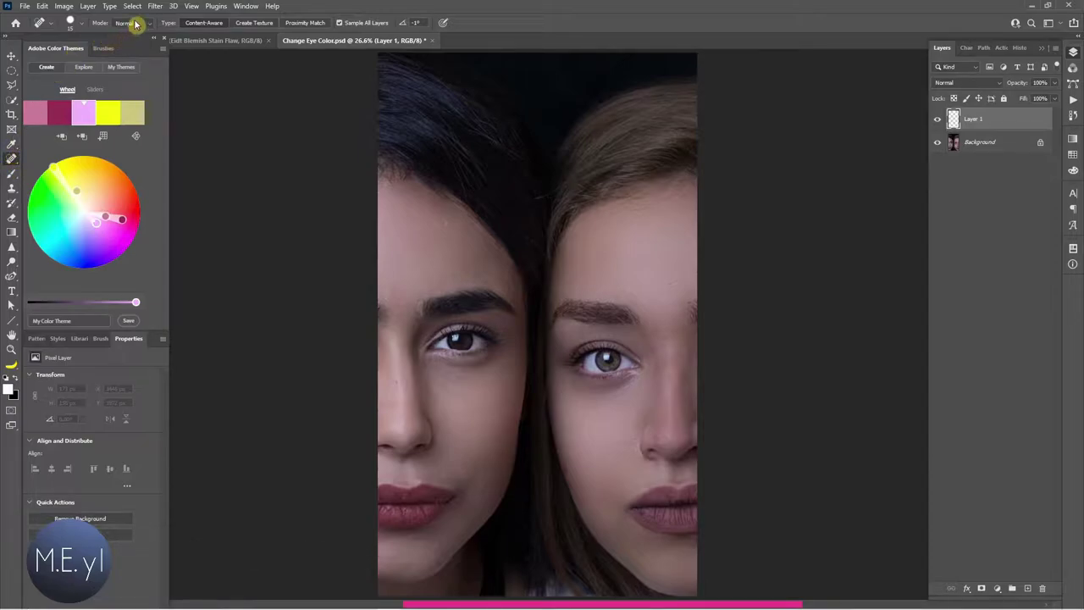
click(135, 24)
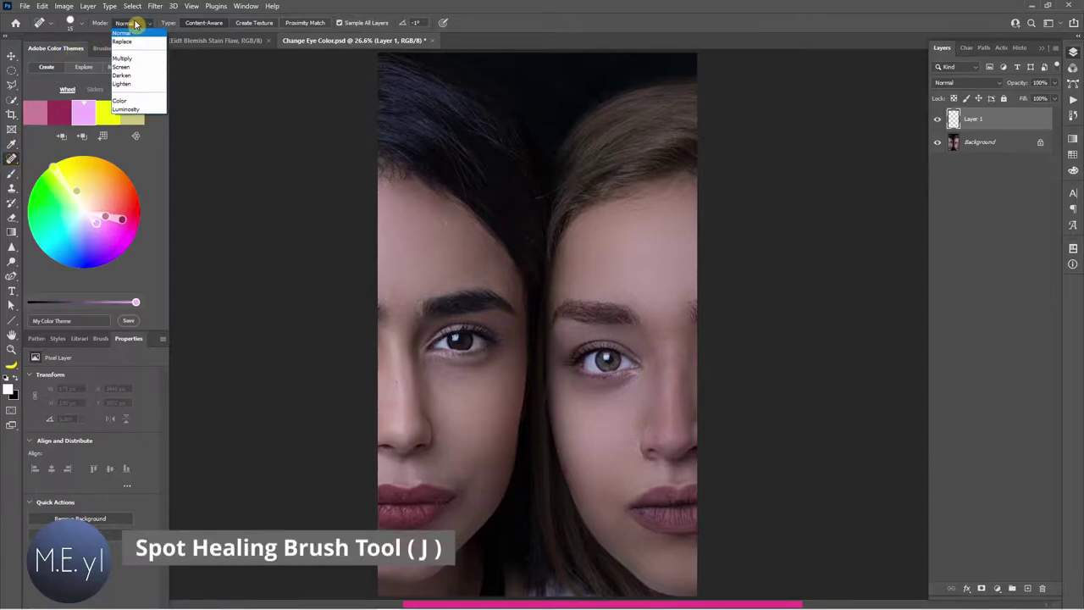
click(145, 88)
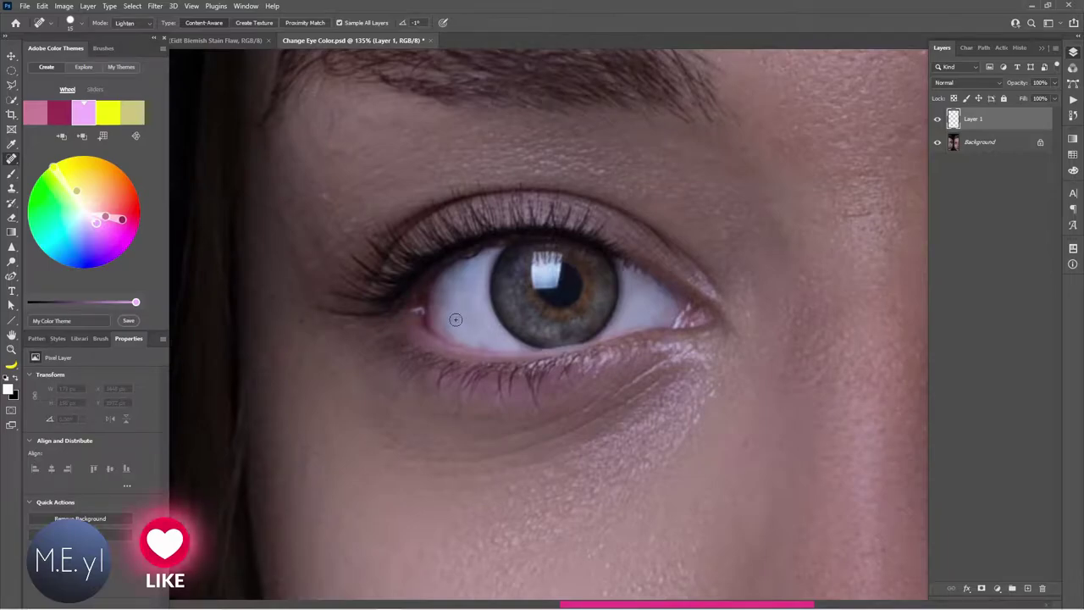
Step: Heal blemishes at the eye's inner corner and just below the eye
click(449, 316)
drag(443, 320, 454, 314)
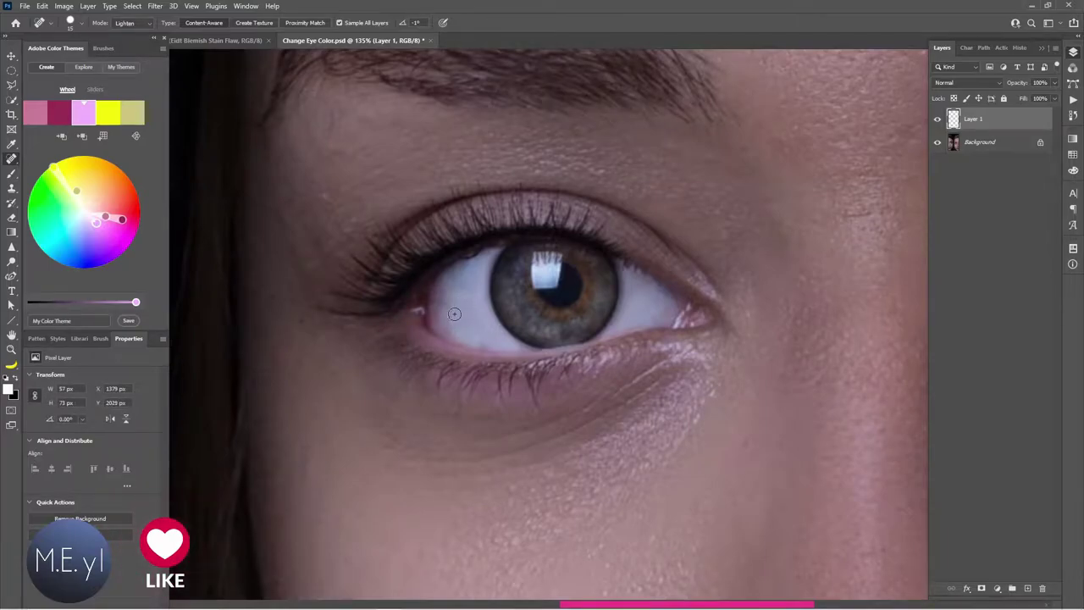
click(482, 345)
key(ctrl+minus)
key(ctrl+minus)
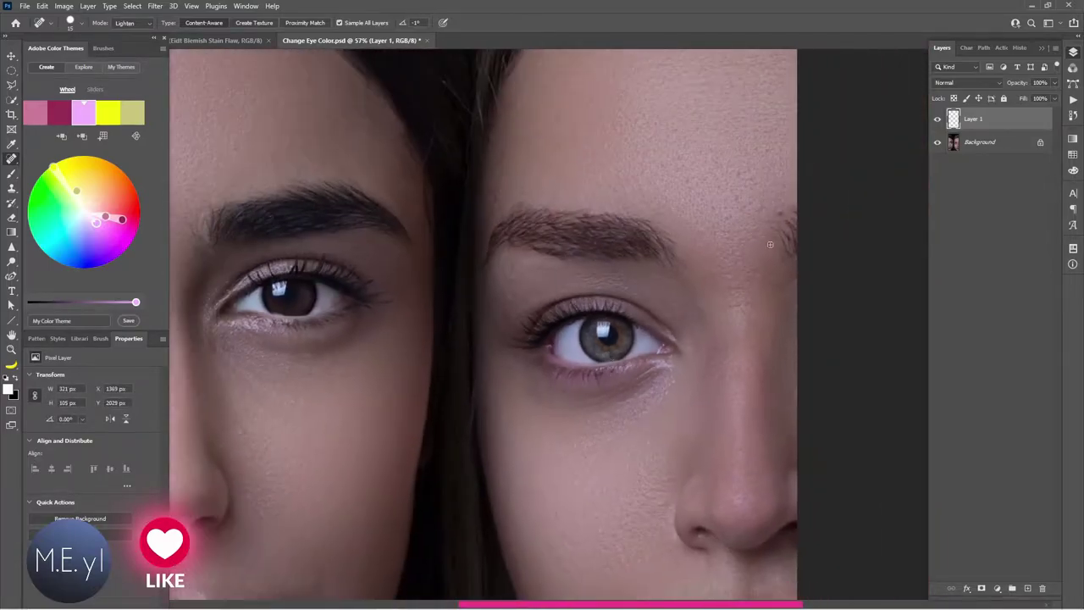
scroll(341, 310, up, 2)
scroll(412, 292, up, 3)
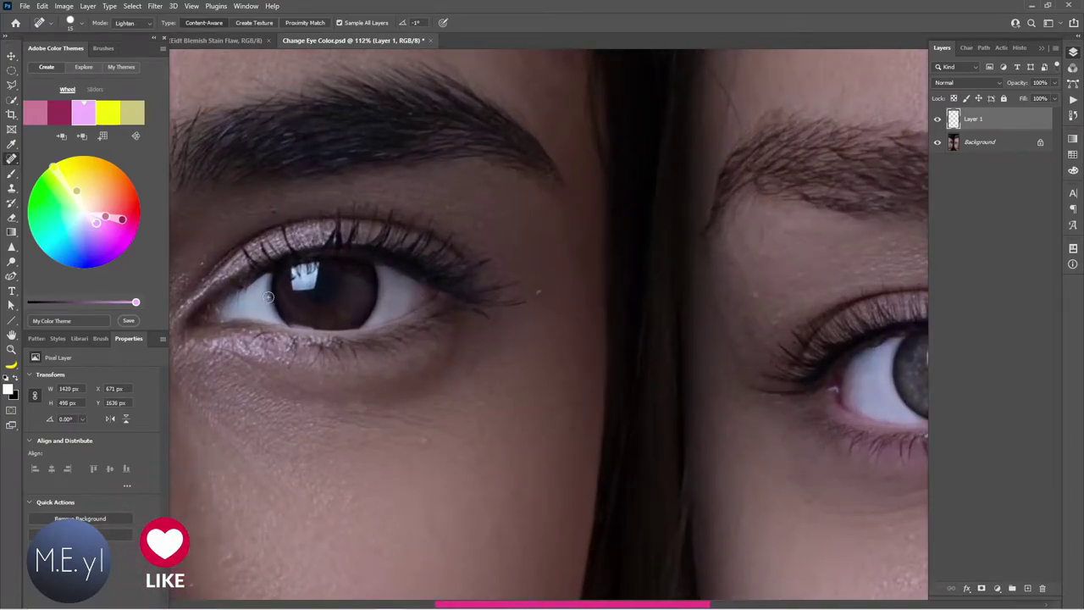
Step: Heal a spot in the left woman's eye white, then show the healing layer to compare
click(268, 297)
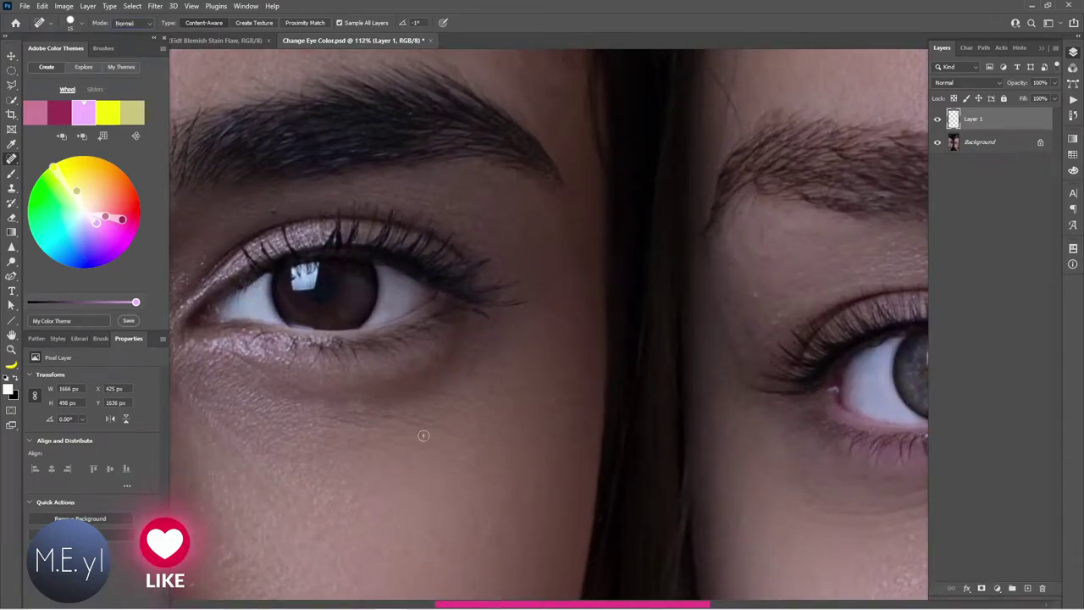
scroll(424, 435, down, 1)
scroll(690, 447, down, 3)
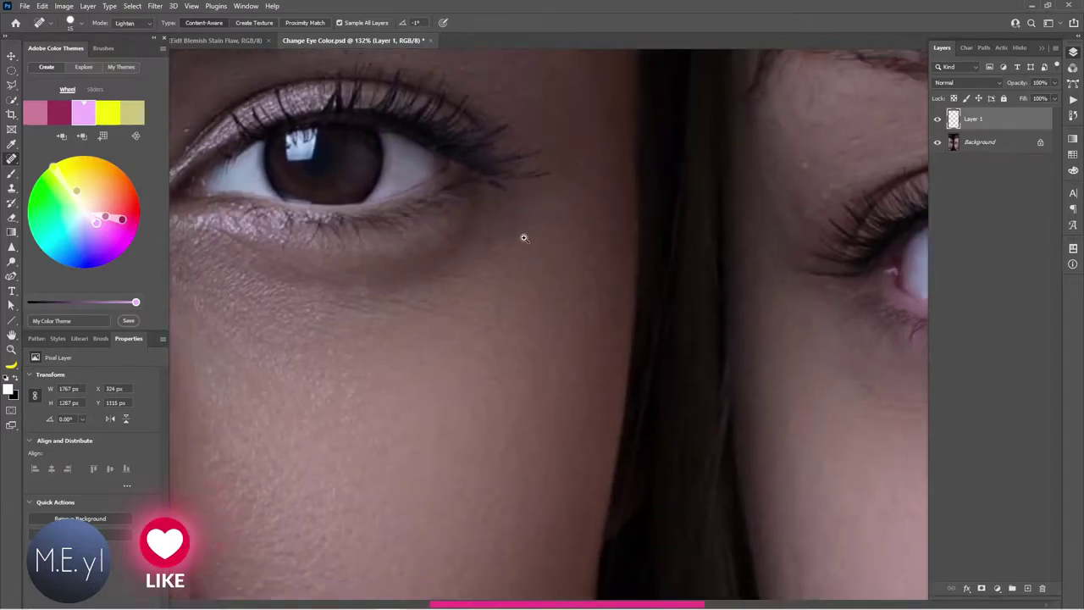
scroll(513, 232, down, 1)
scroll(501, 222, down, 1)
scroll(493, 221, down, 1)
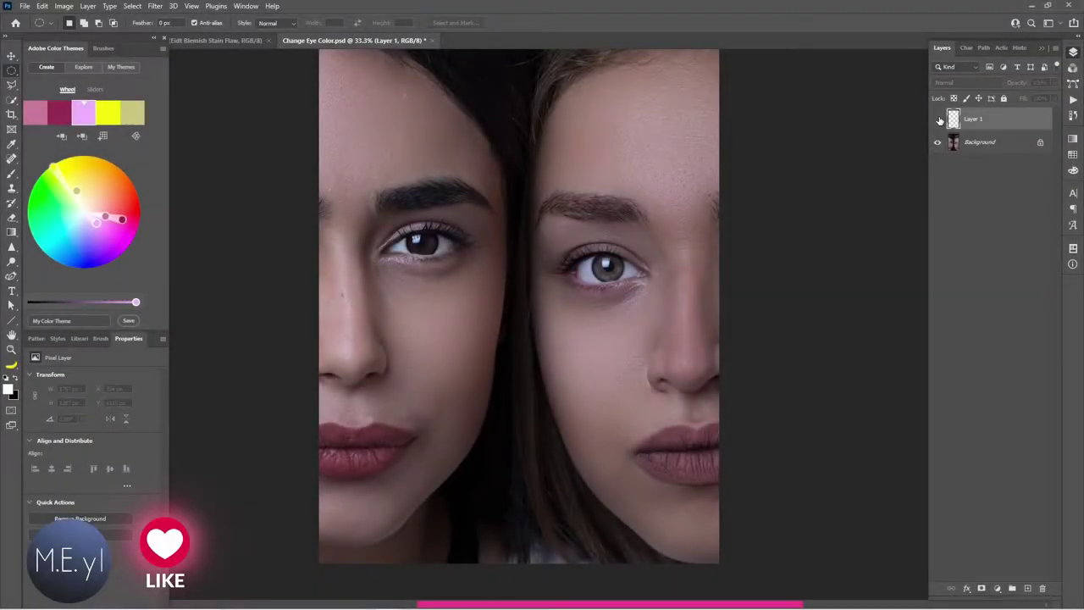
click(938, 119)
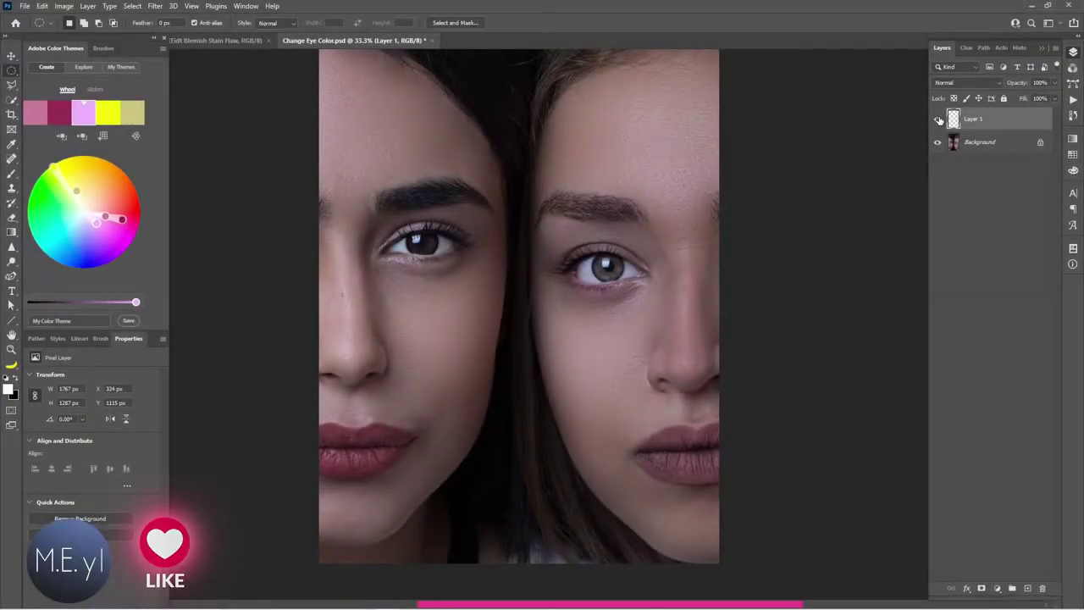
click(12, 218)
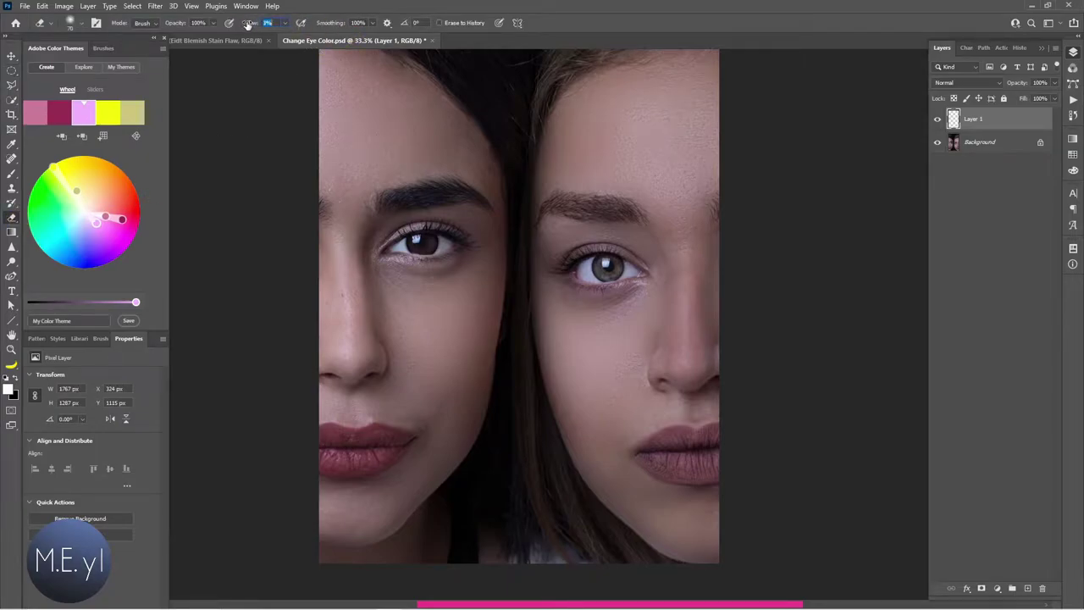
Step: Set the eraser to 7% flow with a smaller brush, then fit the image on screen
text(7)
ctrl+click(455, 277)
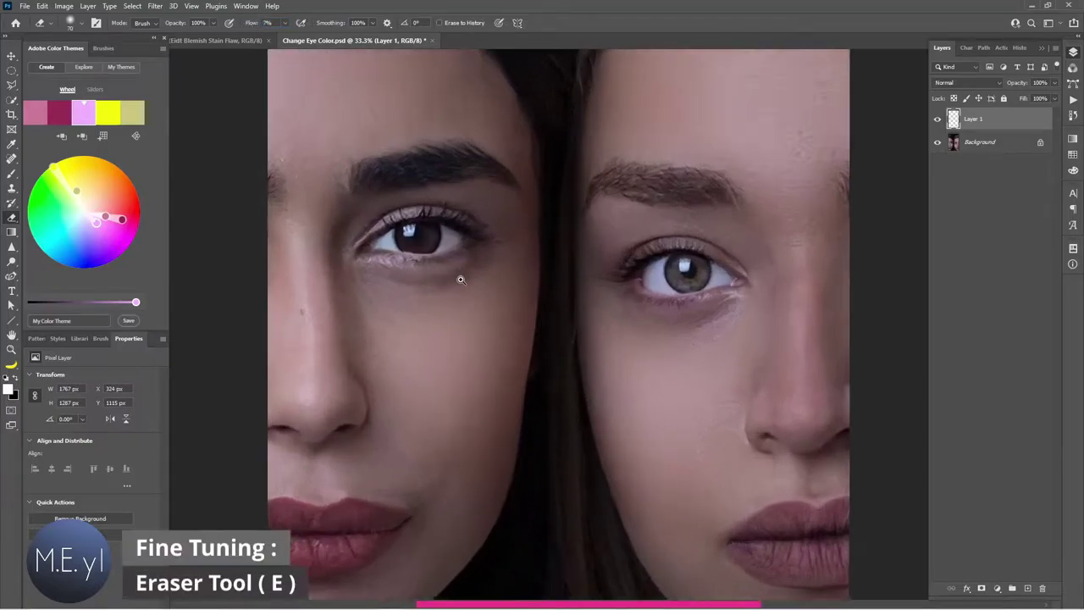
key(bracketleft)
key(bracketleft)
key(bracketleft)
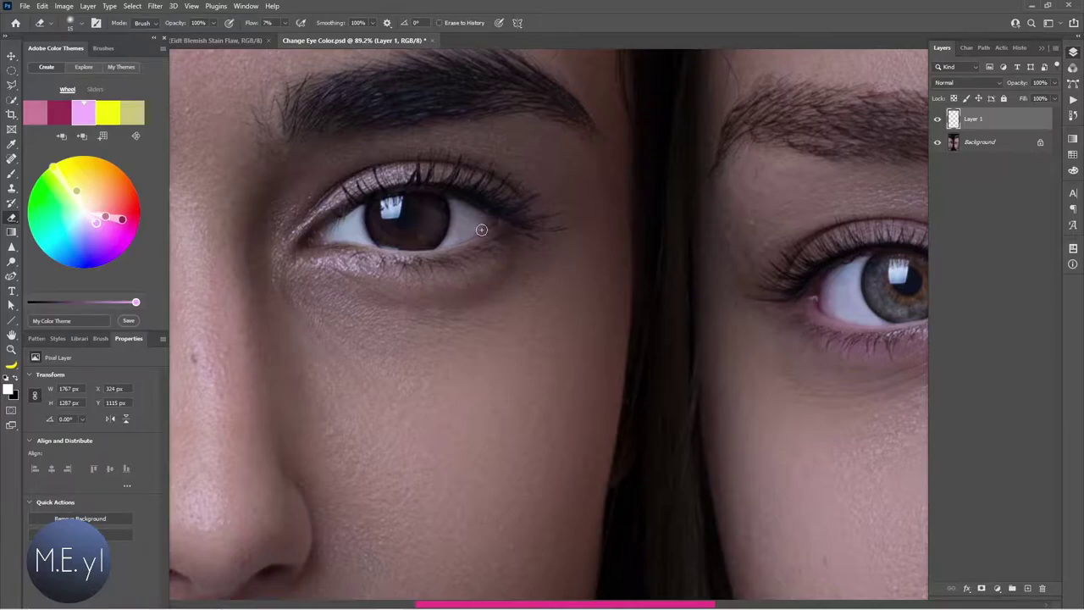
key(ctrl+0)
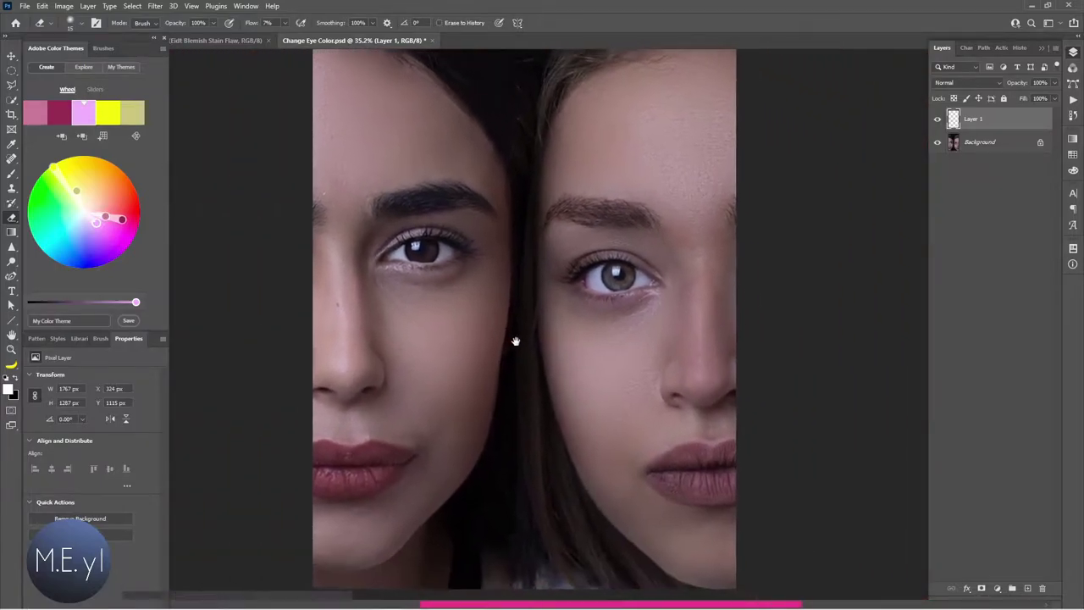
drag(557, 322, 500, 335)
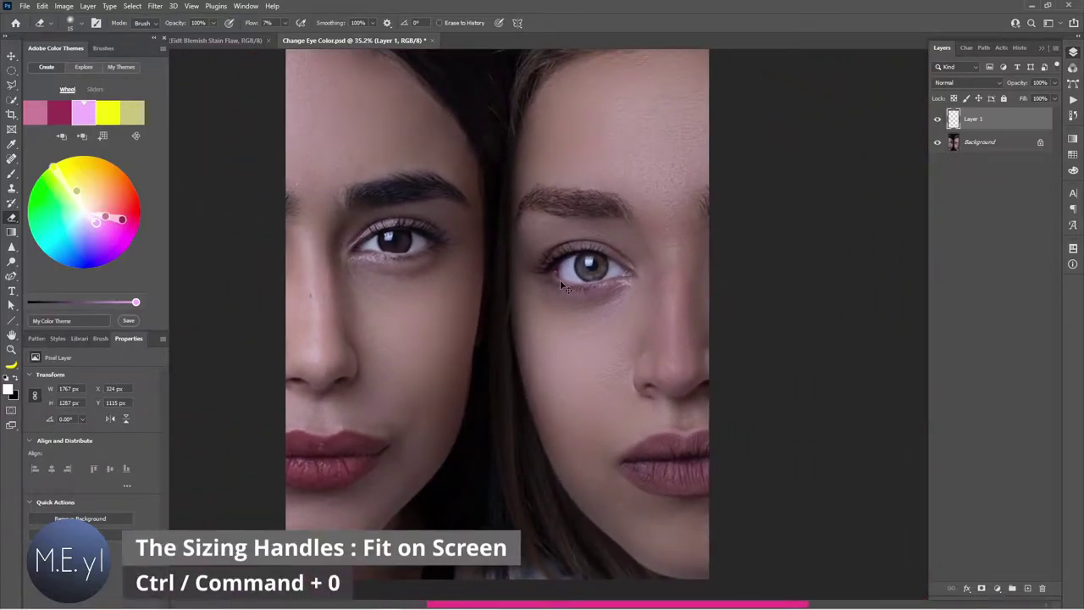
key(ctrl+0)
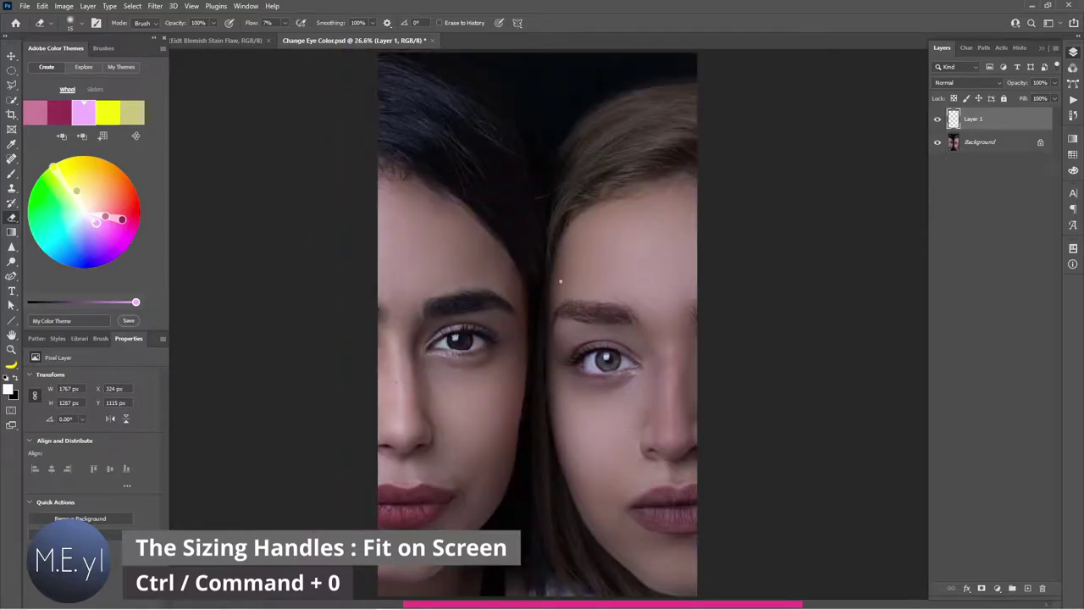
Step: Duplicate the photo layer and try an elliptical marquee over the right woman's iris
key(ctrl+j)
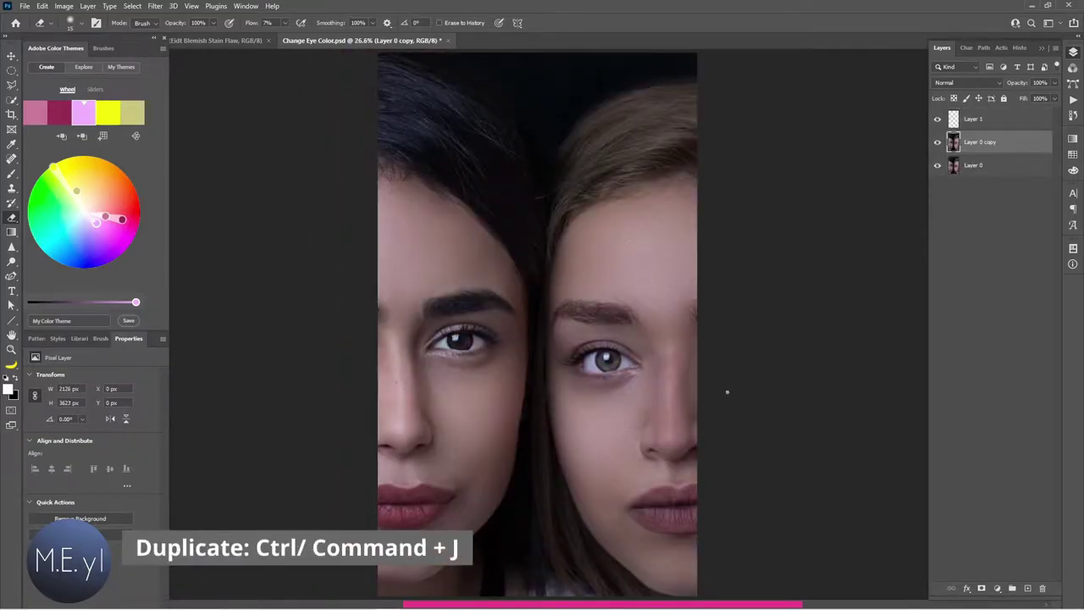
drag(617, 374, 695, 410)
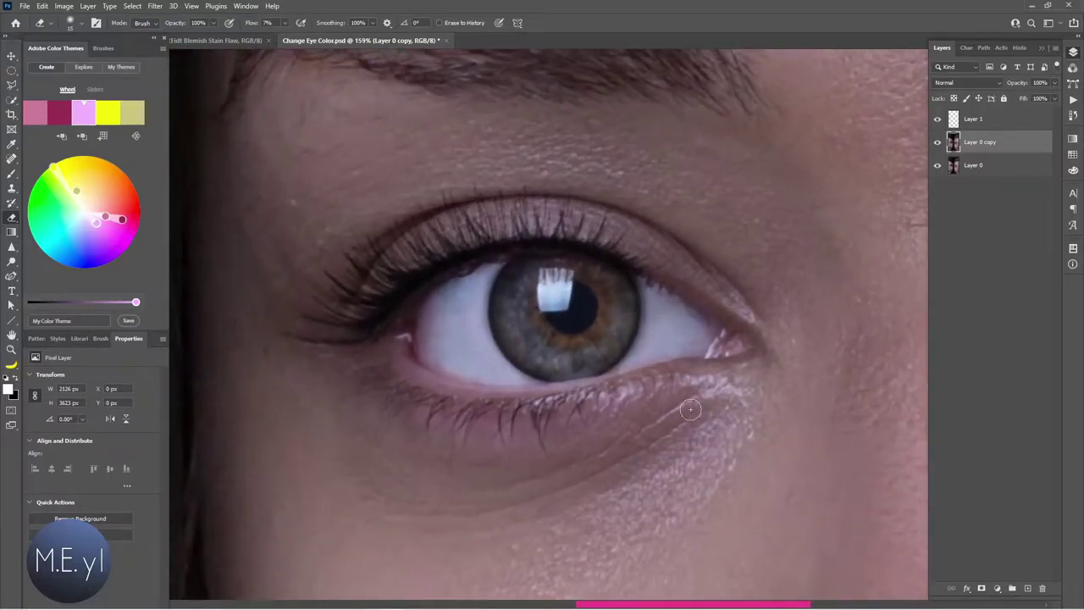
key(m)
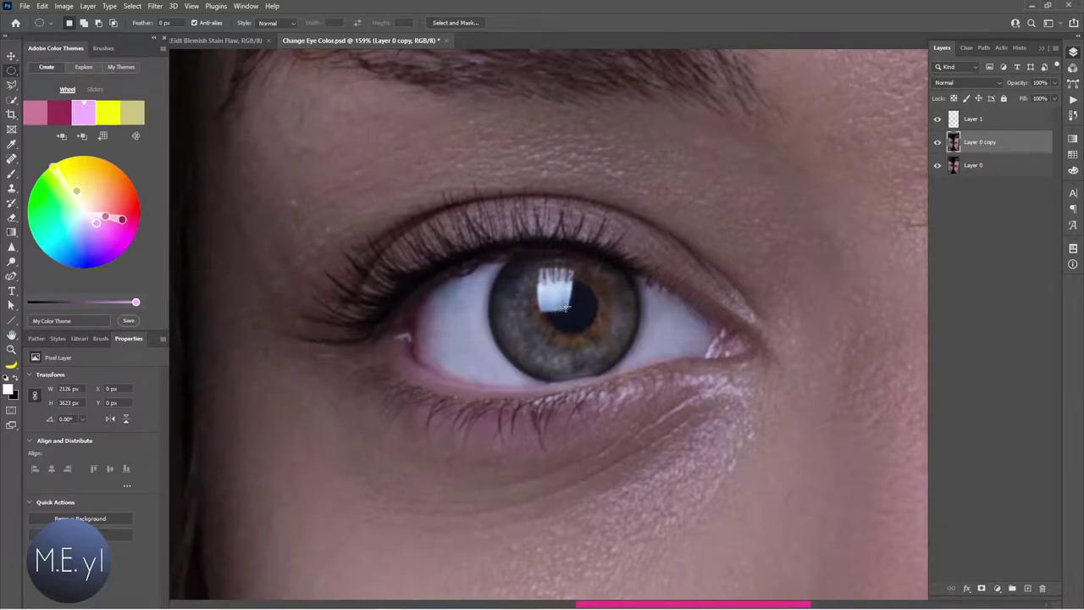
drag(566, 306, 661, 381)
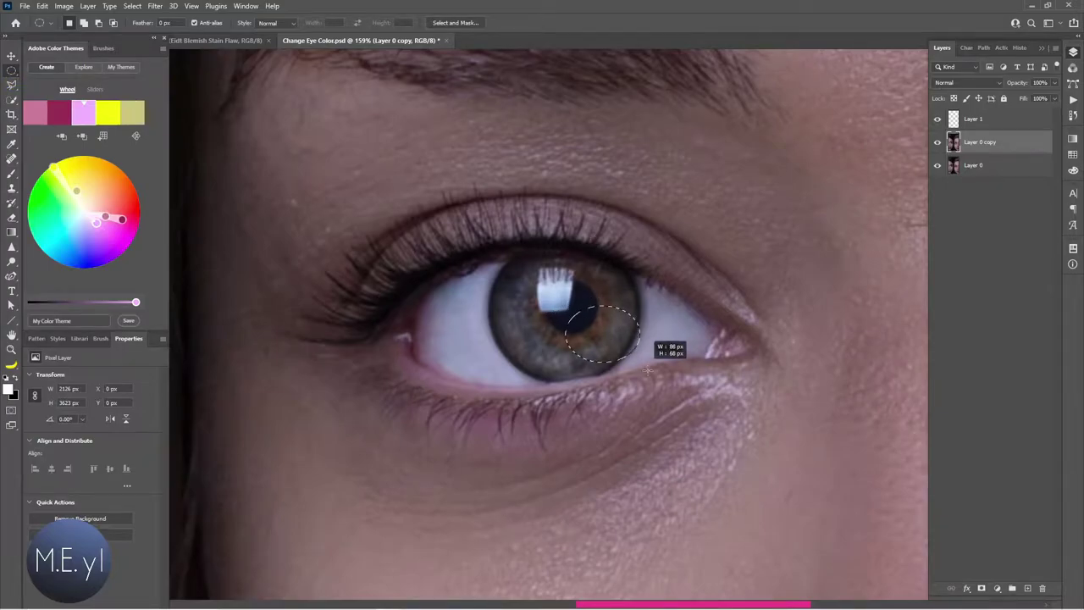
click(593, 284)
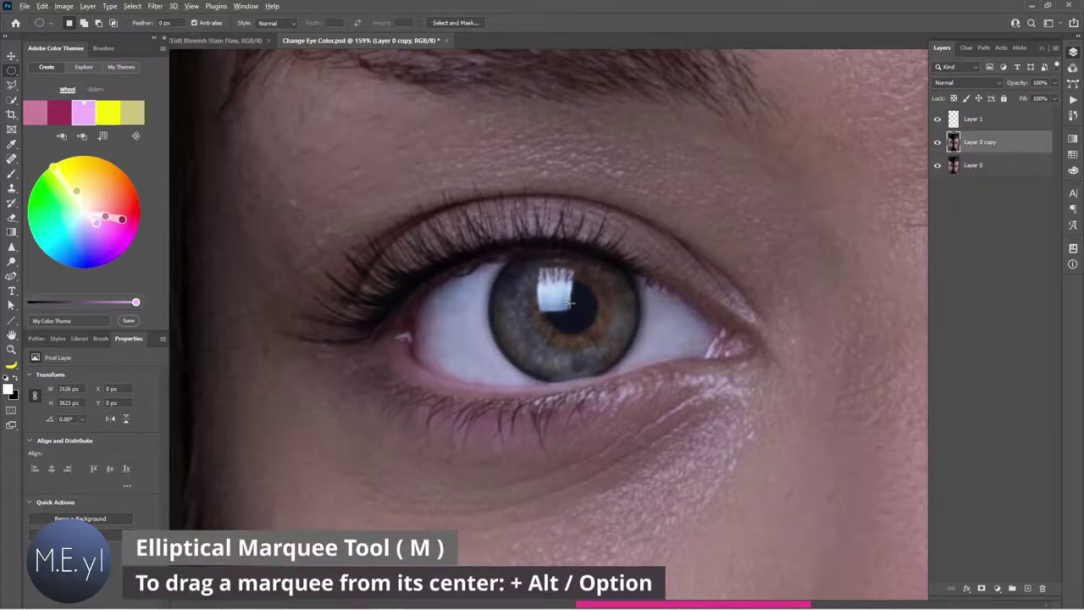
Step: Select the right iris as a circle, intersected with an ellipse fitted to the eye opening
mouse_move(567, 303)
mouse_down()
mouse_move(636, 322)
mouse_move(731, 384)
mouse_up()
key(alt+space)
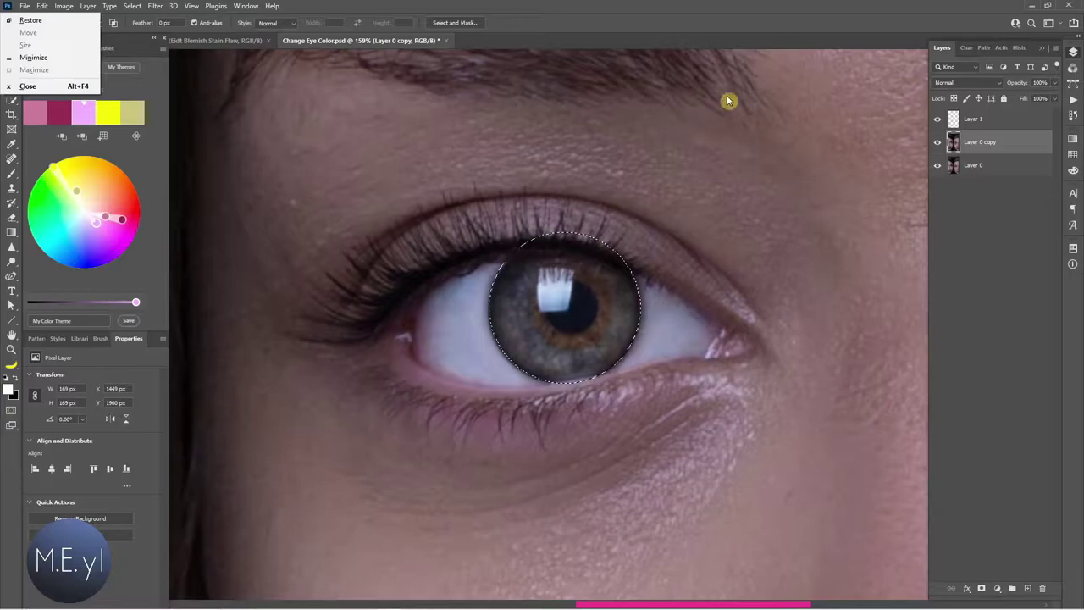
click(758, 4)
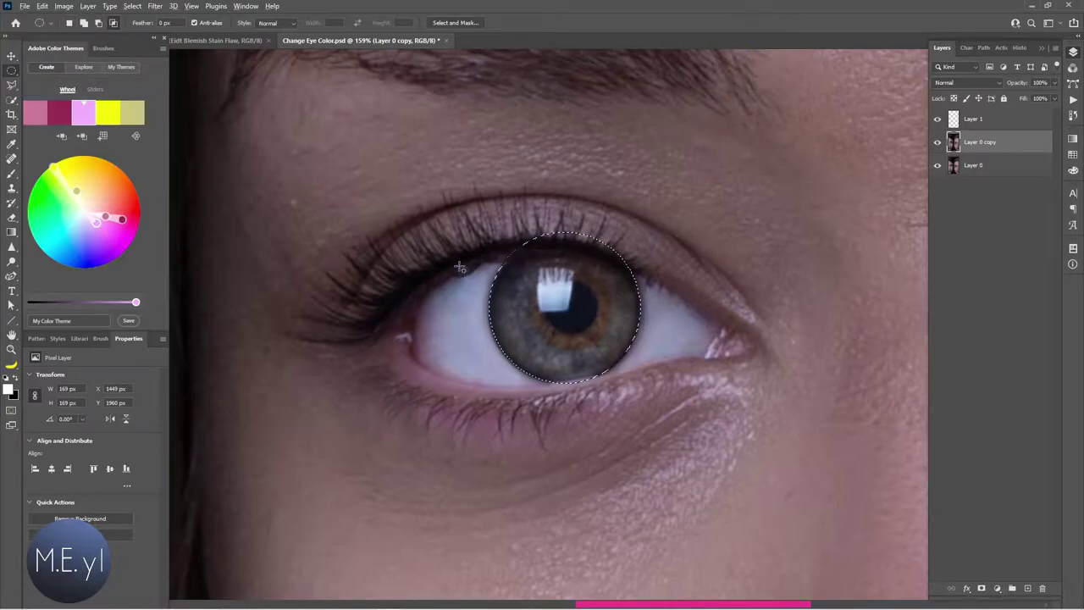
drag(452, 246, 672, 452)
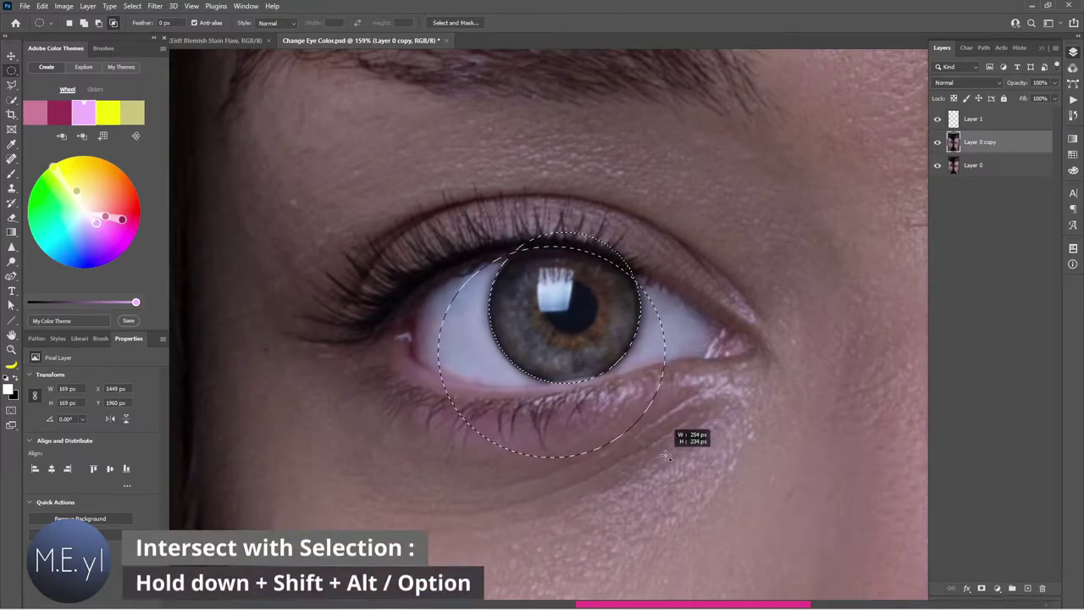
drag(672, 452, 675, 451)
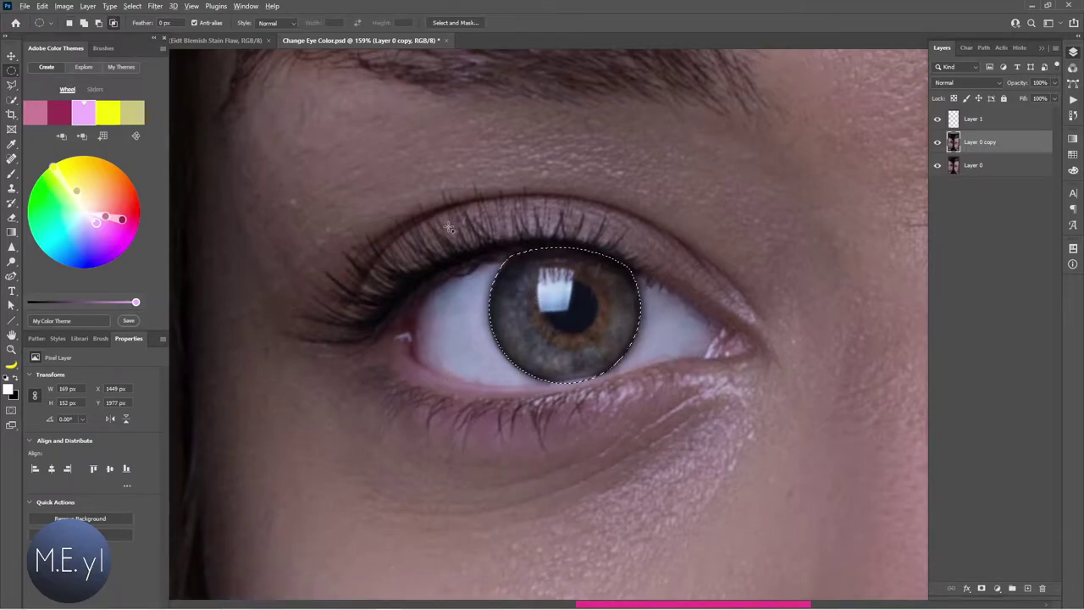
mouse_move(550, 295)
mouse_down()
mouse_move(733, 371)
mouse_move(695, 380)
mouse_up()
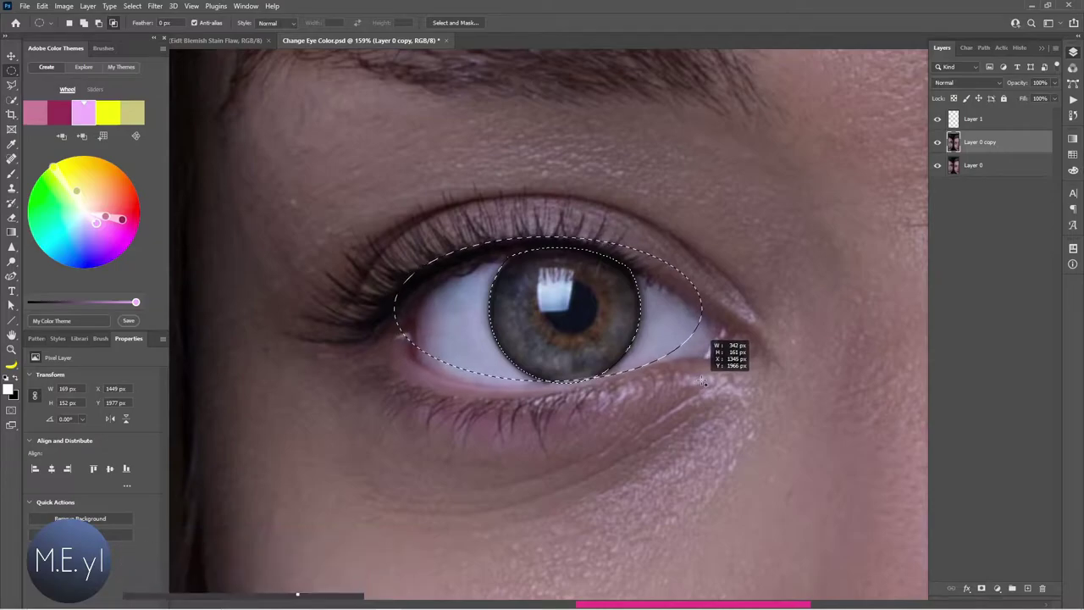
drag(695, 380, 692, 382)
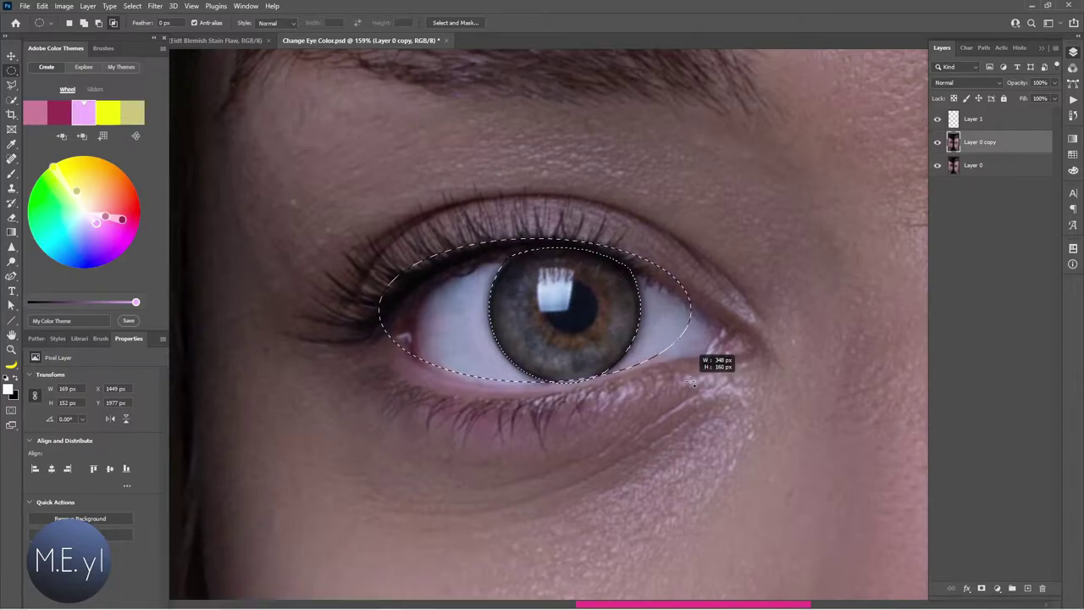
drag(692, 382, 692, 383)
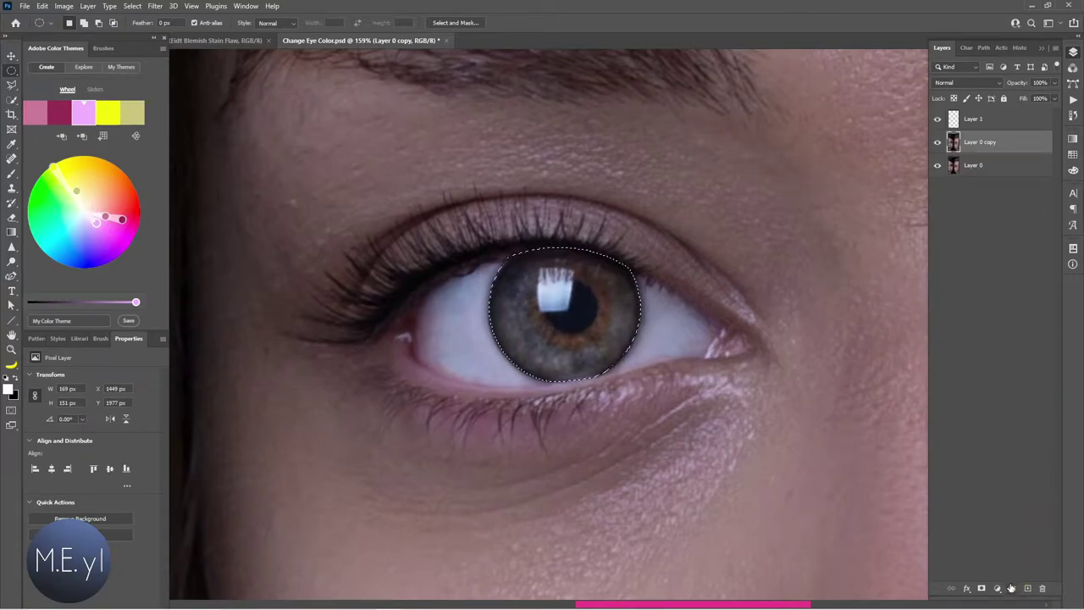
Step: Turn the iris selection into a mask on Layer 0 copy and check it by toggling other layers
click(983, 589)
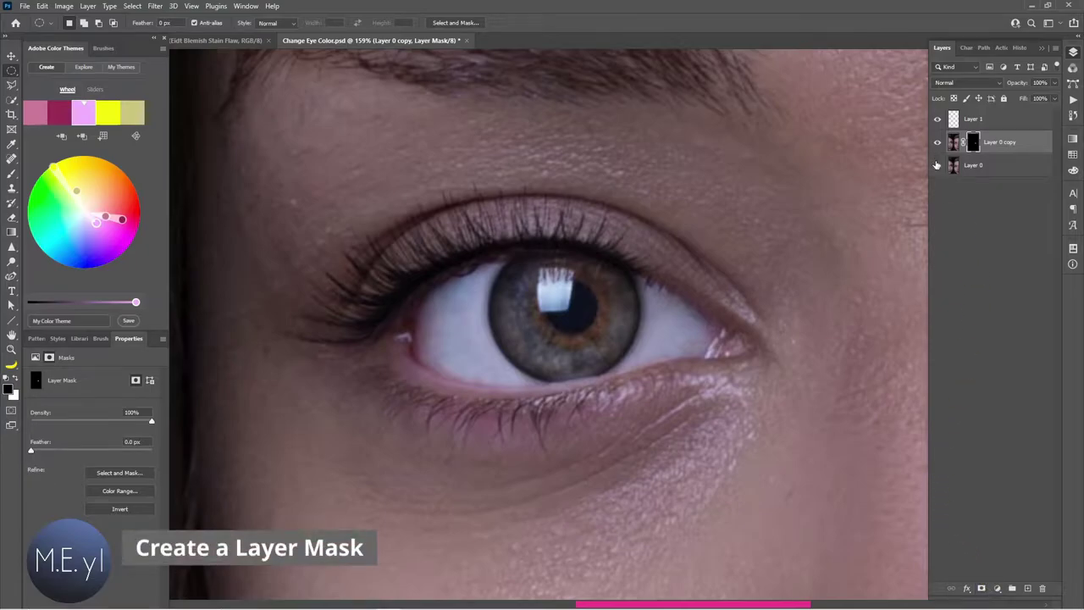
click(938, 165)
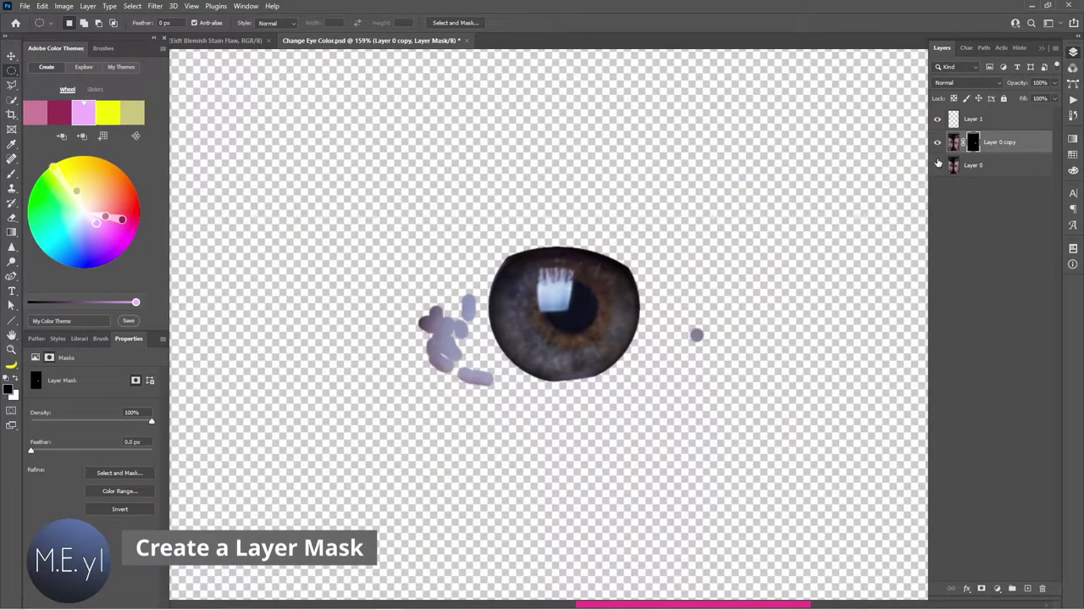
click(938, 119)
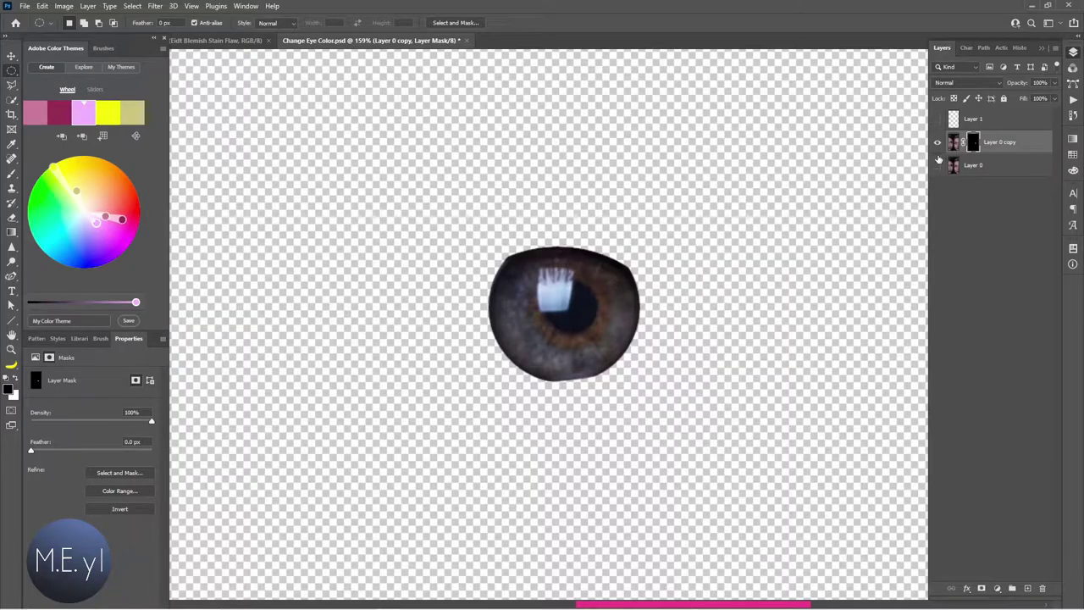
click(938, 165)
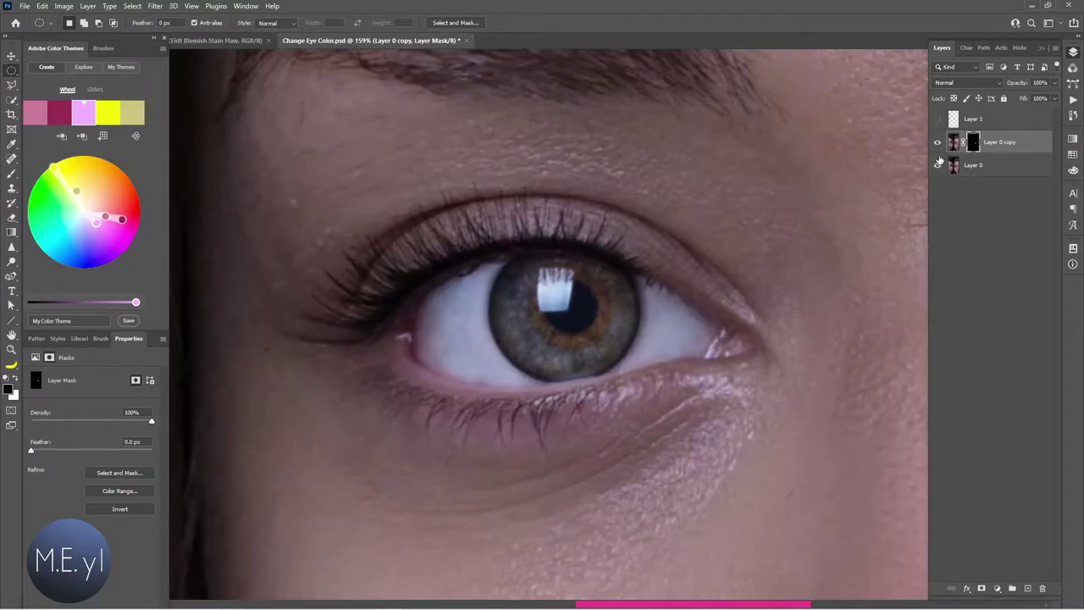
Step: Bring the left woman's eye into view and draw a circular selection around her iris
scroll(663, 364, down, 3)
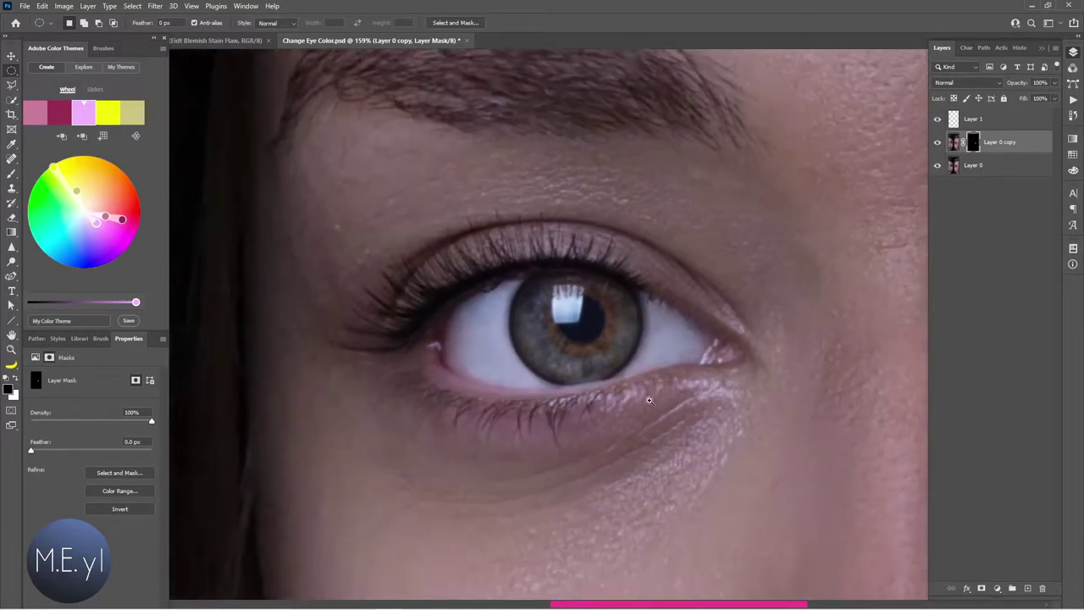
scroll(664, 364, down, 3)
scroll(497, 387, down, 3)
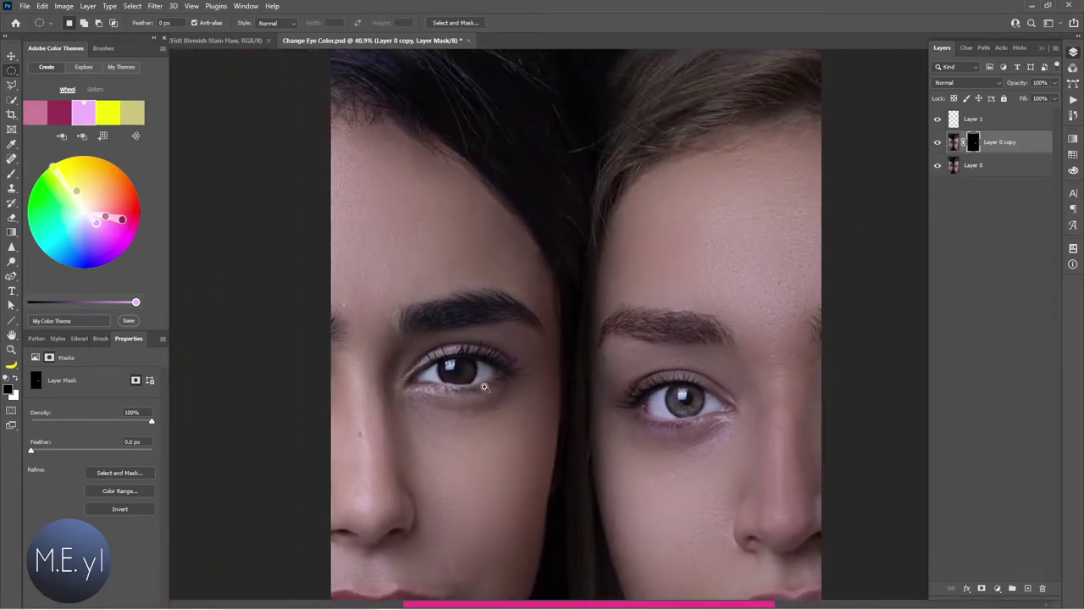
scroll(488, 398, up, 3)
scroll(537, 411, up, 2)
scroll(559, 424, up, 2)
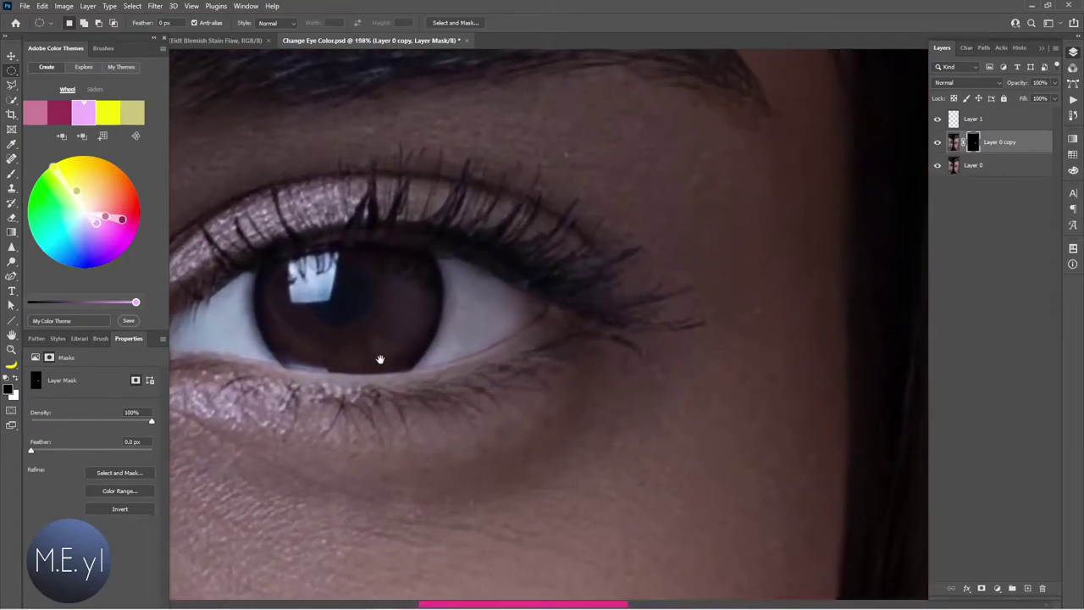
drag(380, 358, 415, 364)
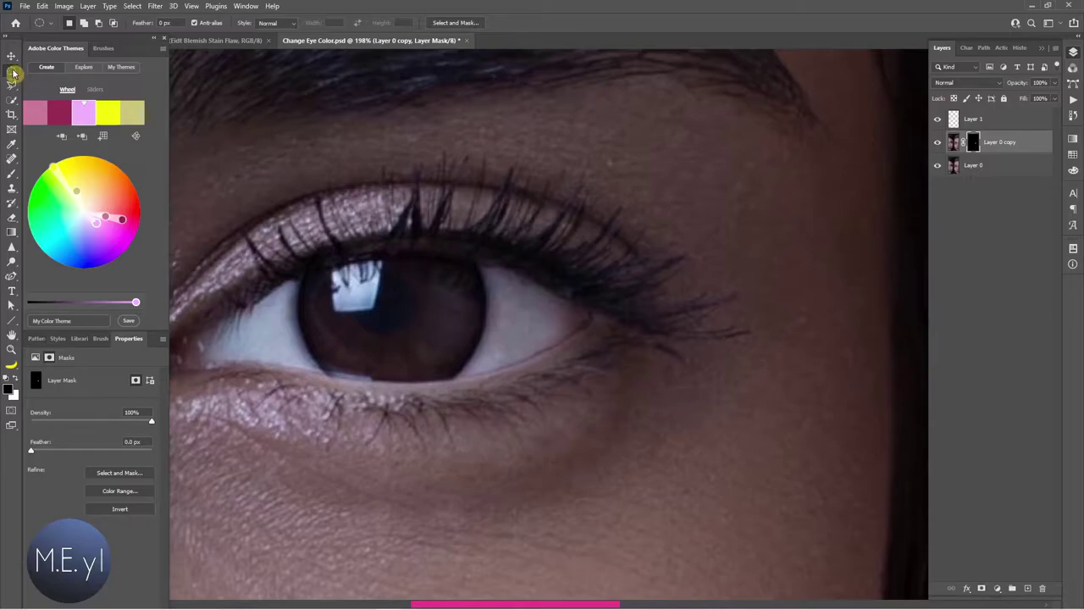
drag(382, 305, 517, 396)
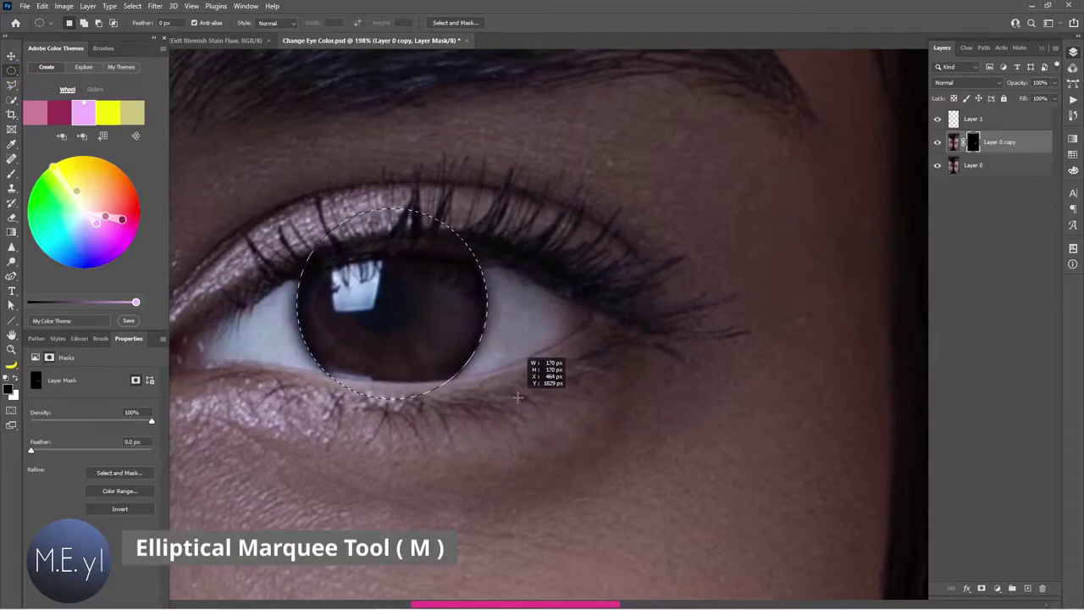
Step: Intersect the left iris circle with an ellipse fitted to her eye opening
drag(268, 243, 587, 449)
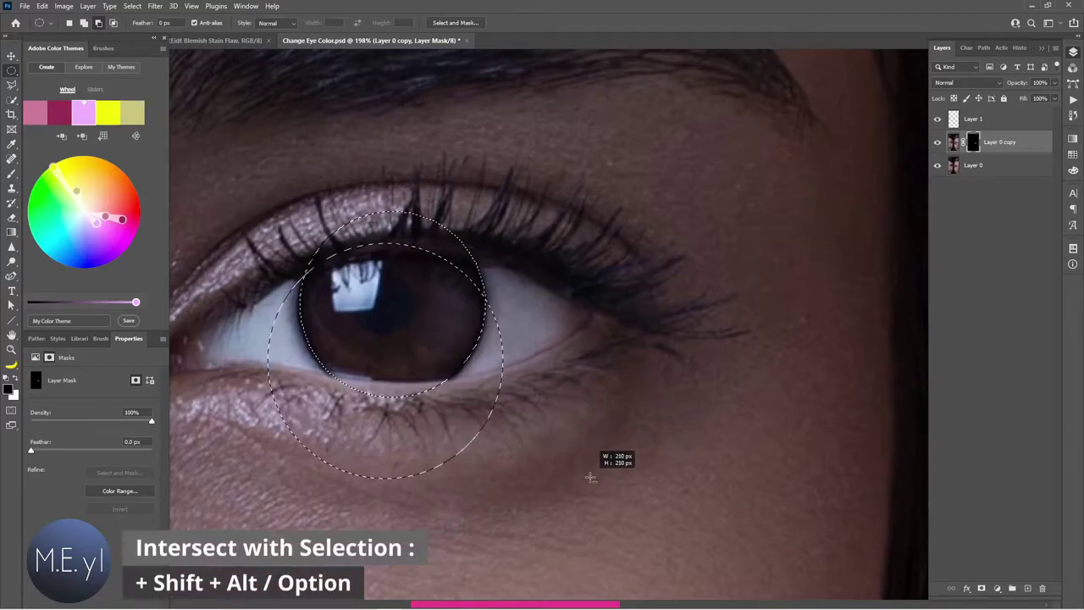
mouse_move(588, 449)
mouse_down()
mouse_move(640, 535)
mouse_move(640, 561)
mouse_up()
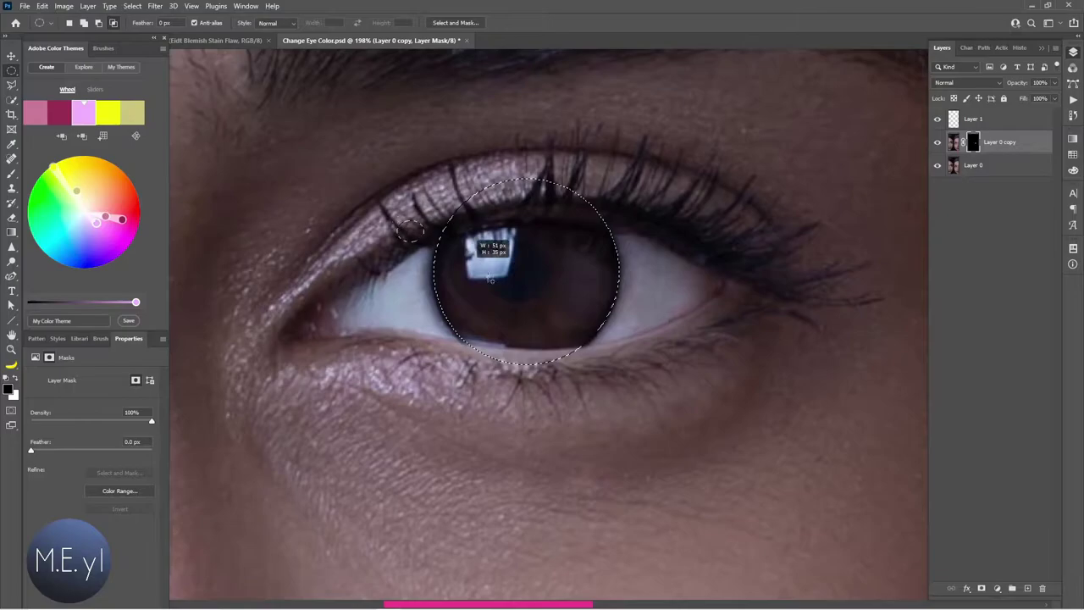
drag(685, 460, 730, 474)
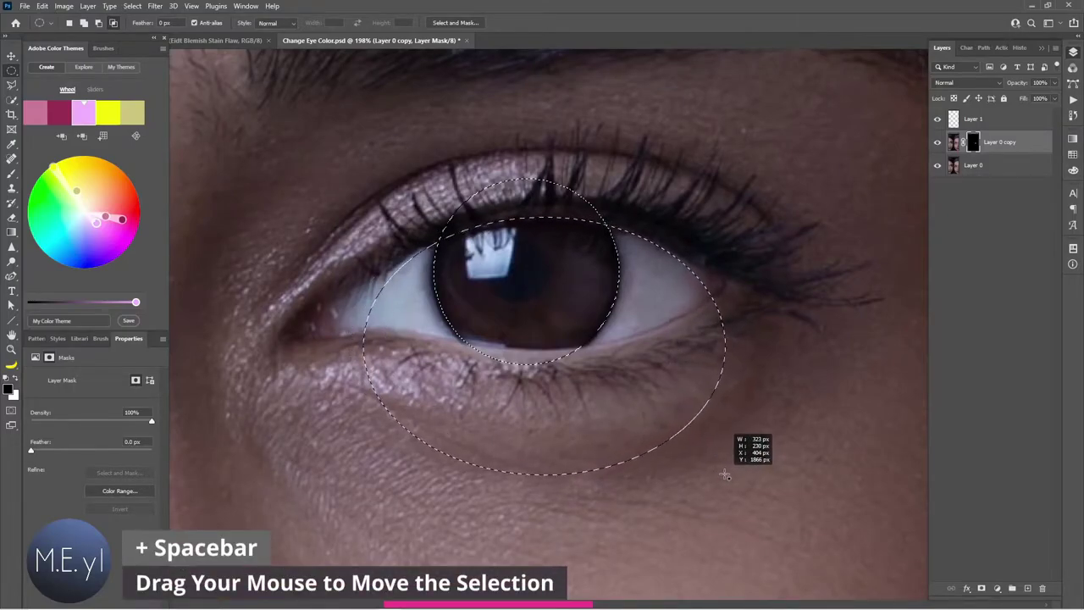
drag(730, 475, 730, 475)
drag(551, 267, 772, 350)
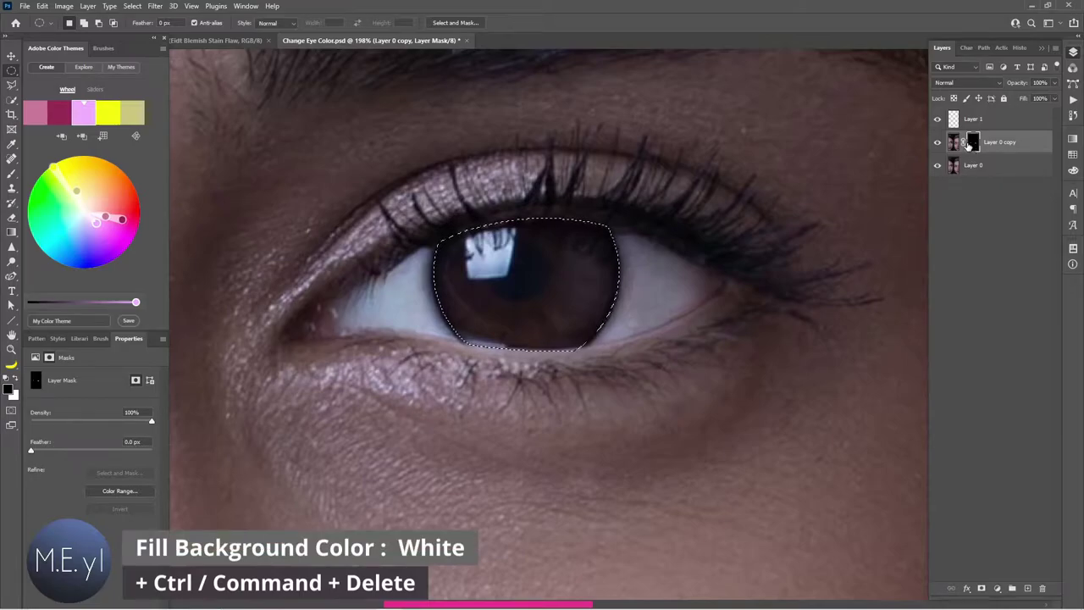
Step: Toggle between Layer 0 copy's mask view and the normal image to inspect both iris spots
alt+click(972, 143)
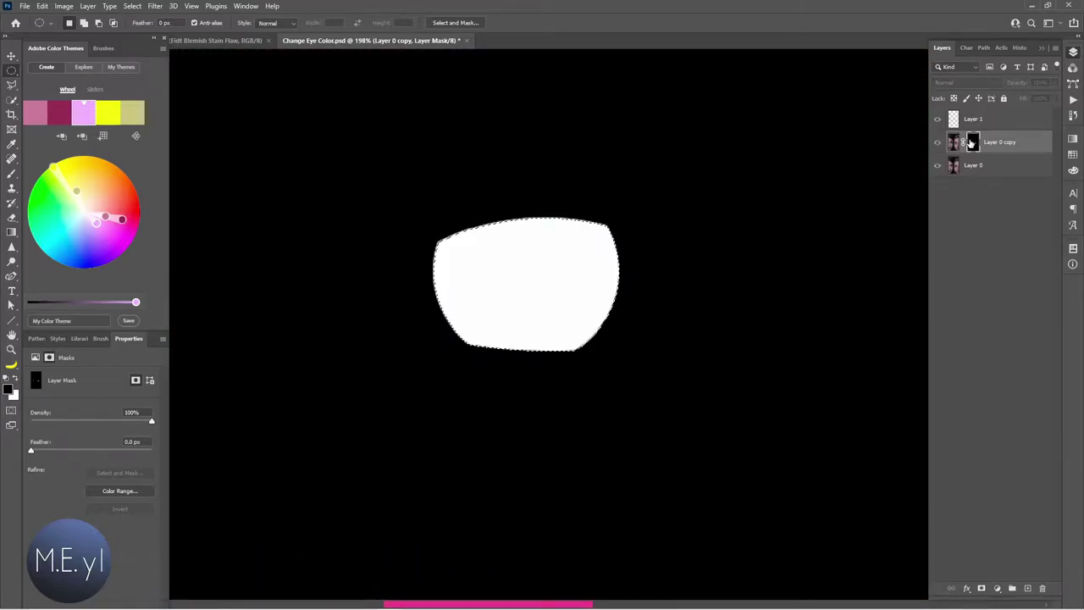
alt+click(972, 143)
key(ctrl+0)
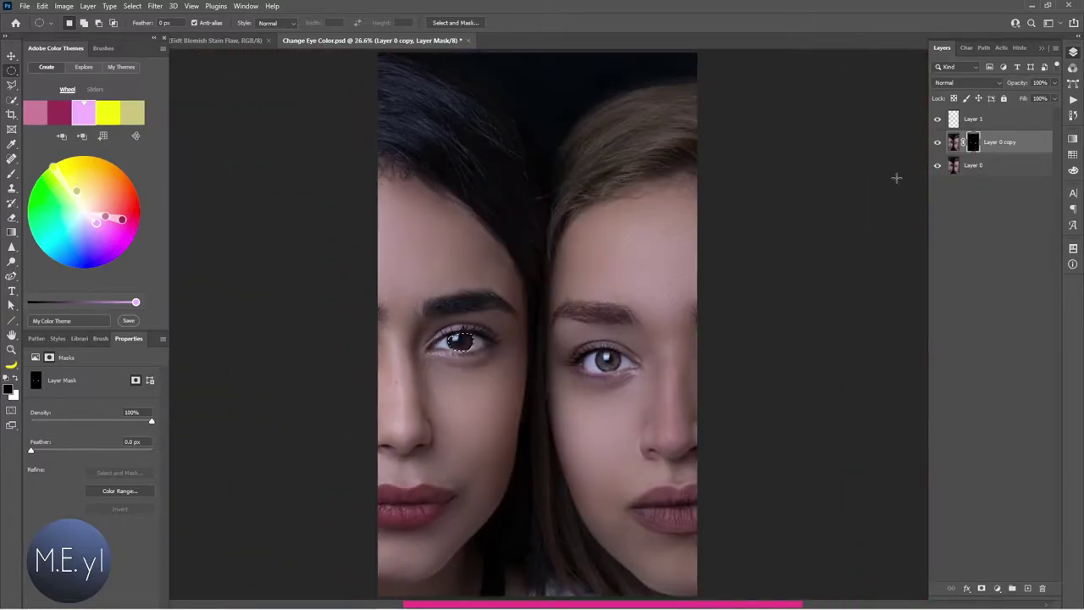
alt+click(973, 142)
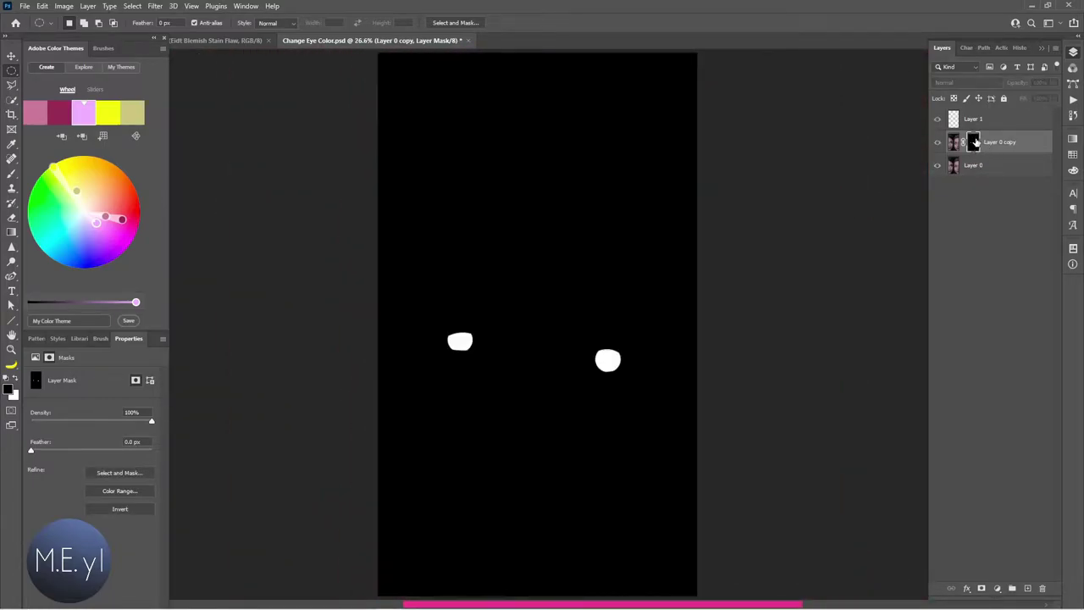
alt+click(975, 142)
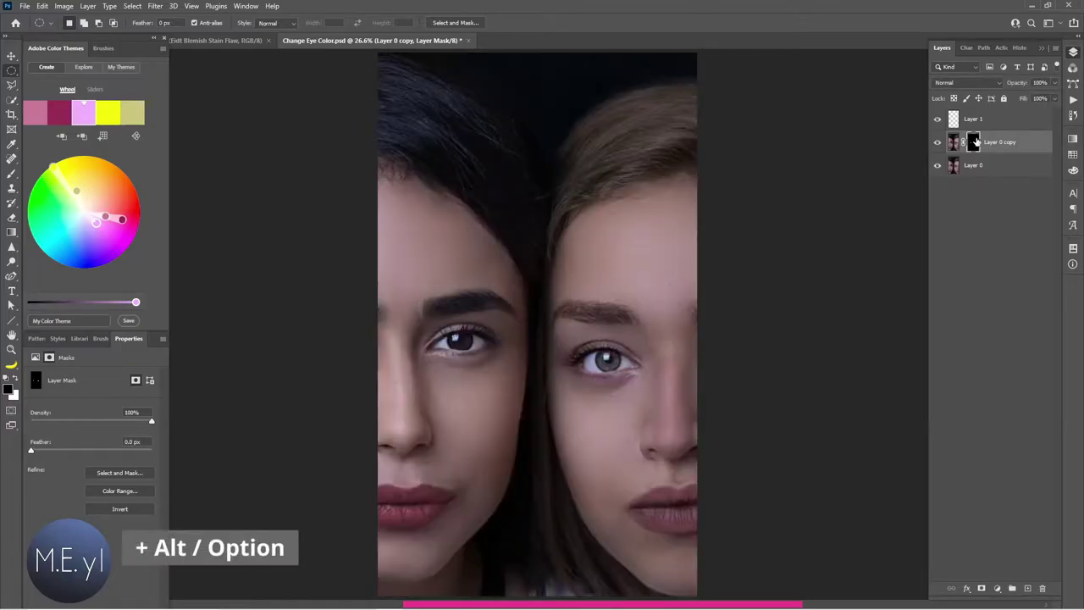
alt+click(974, 142)
alt+click(974, 142)
Step: Hide the original photo layer so the masked irises show alone on transparency
click(1021, 146)
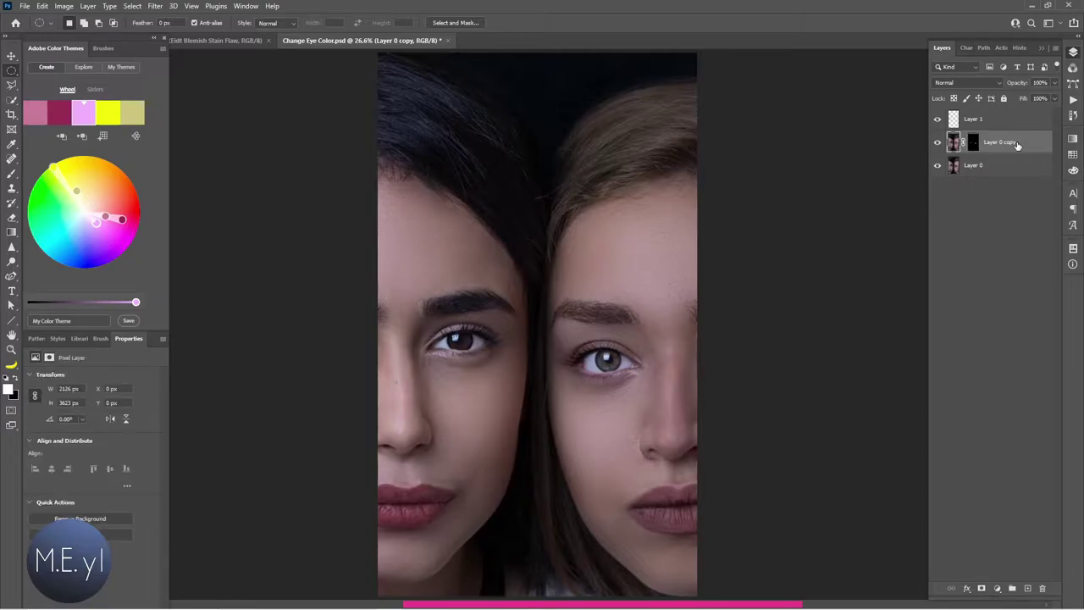
alt+click(974, 143)
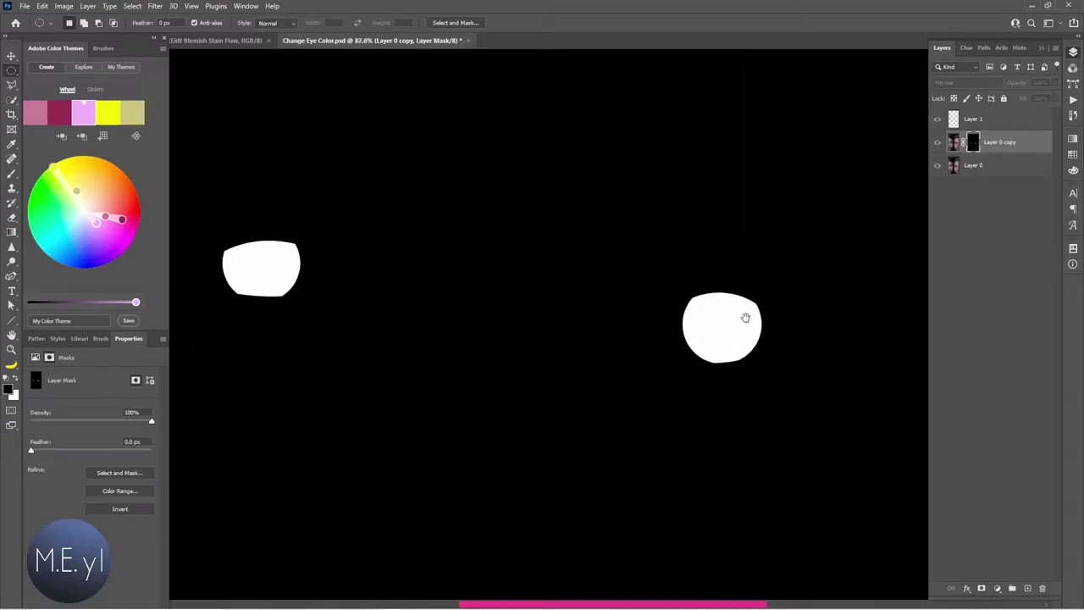
click(952, 166)
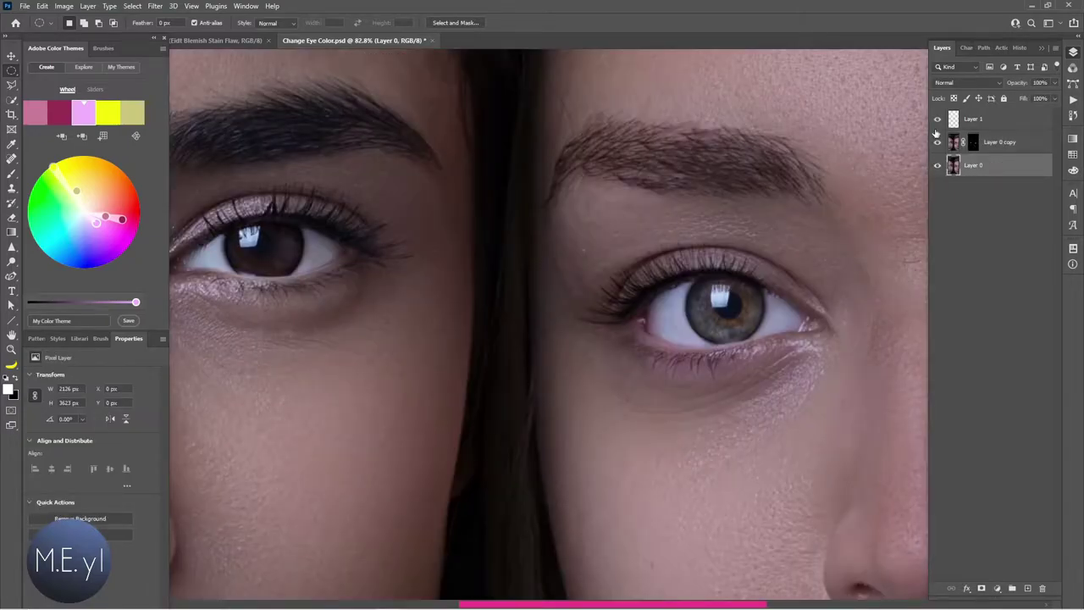
click(938, 165)
click(993, 142)
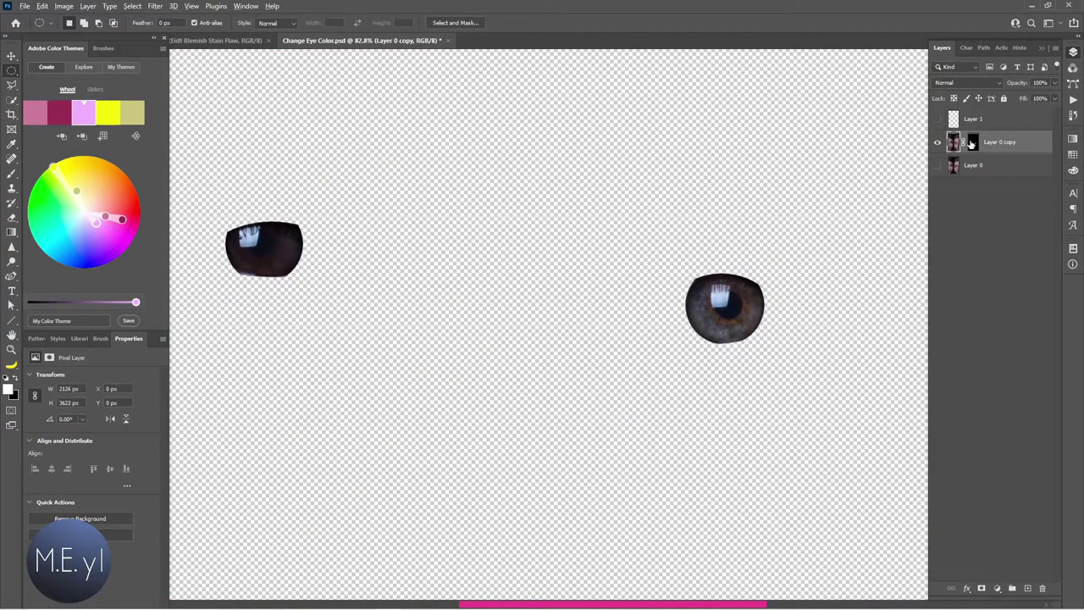
alt+click(973, 142)
alt+click(973, 142)
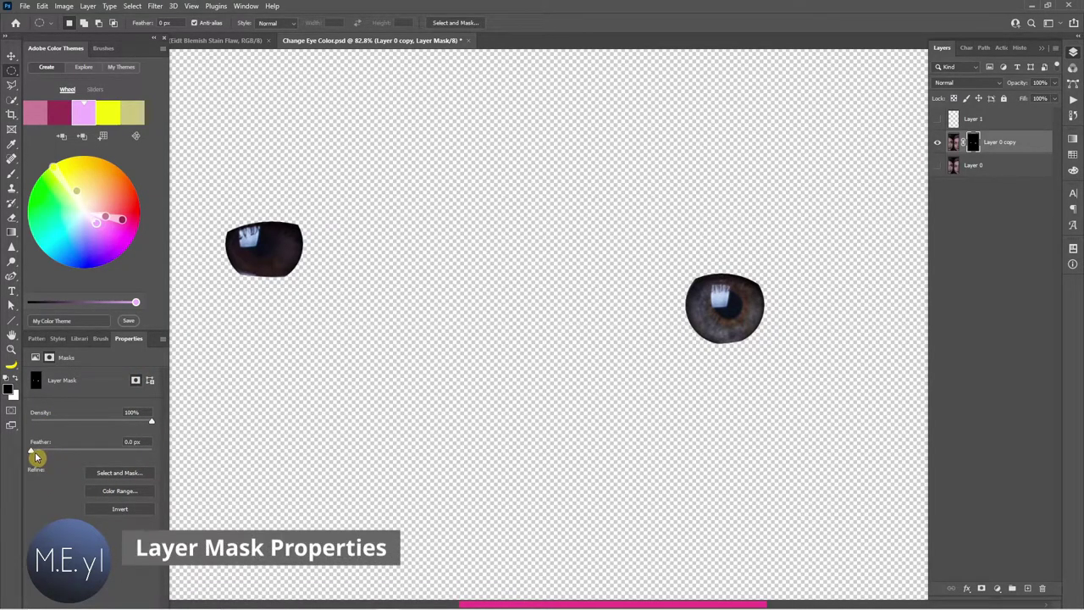
Step: Feather the Layer 0 copy mask by 1.5 px to soften the iris edges
mouse_move(34, 457)
mouse_down()
mouse_move(79, 456)
mouse_move(39, 456)
mouse_up()
alt+click(973, 143)
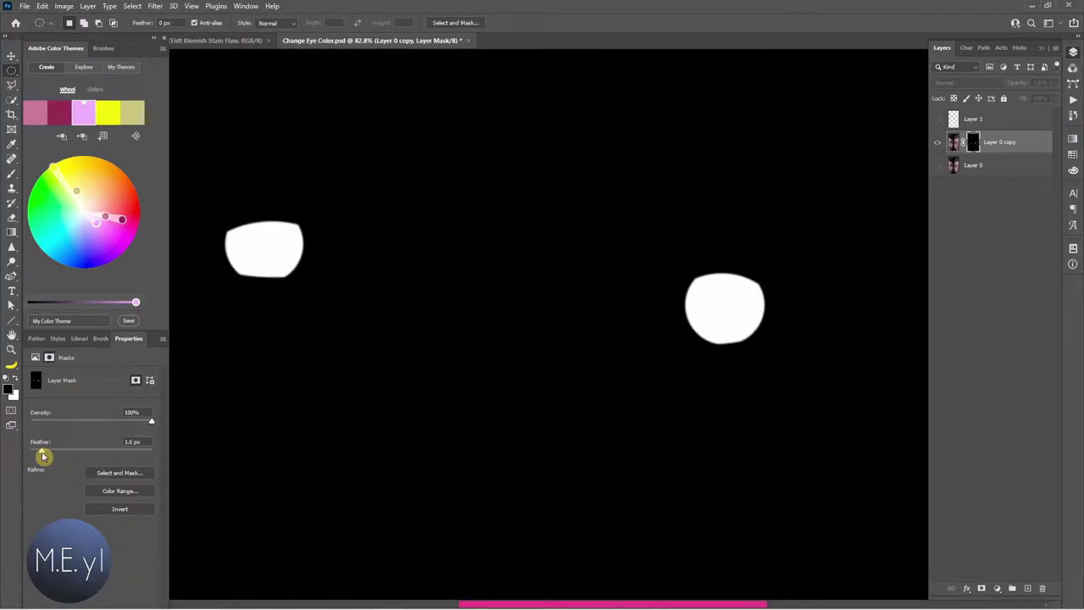
mouse_move(40, 456)
mouse_down()
mouse_move(83, 459)
mouse_move(40, 450)
mouse_up()
drag(729, 380, 726, 458)
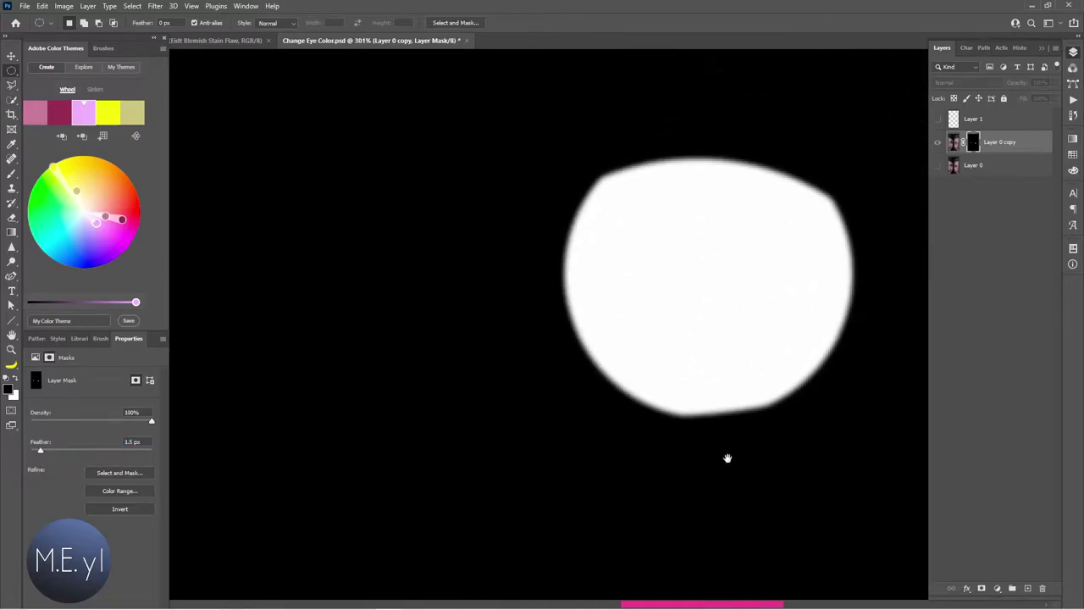
drag(43, 458, 30, 455)
text(1)
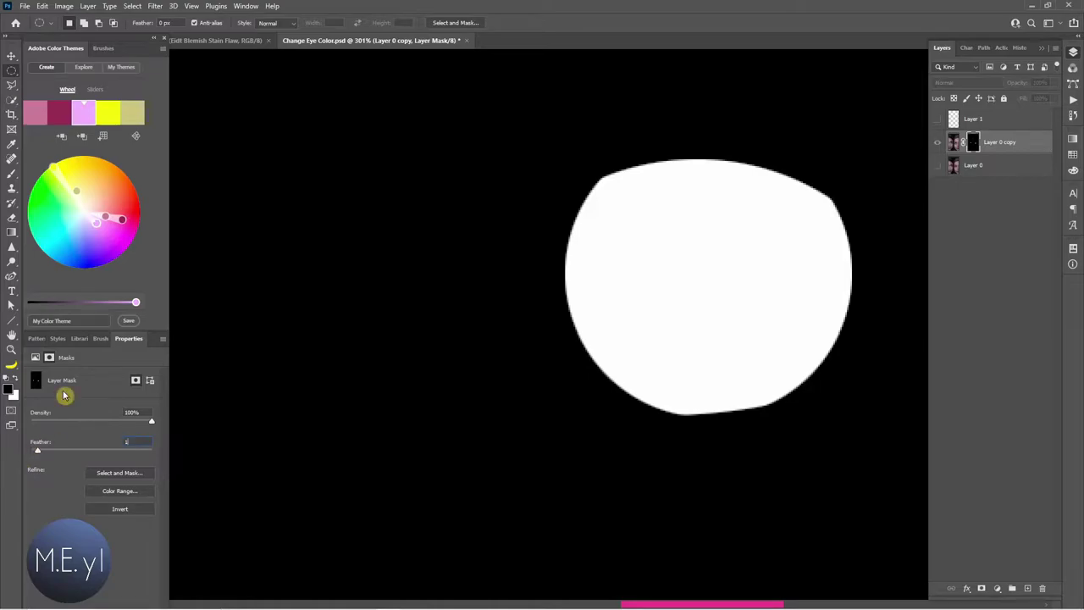
text(.65)
key(Return)
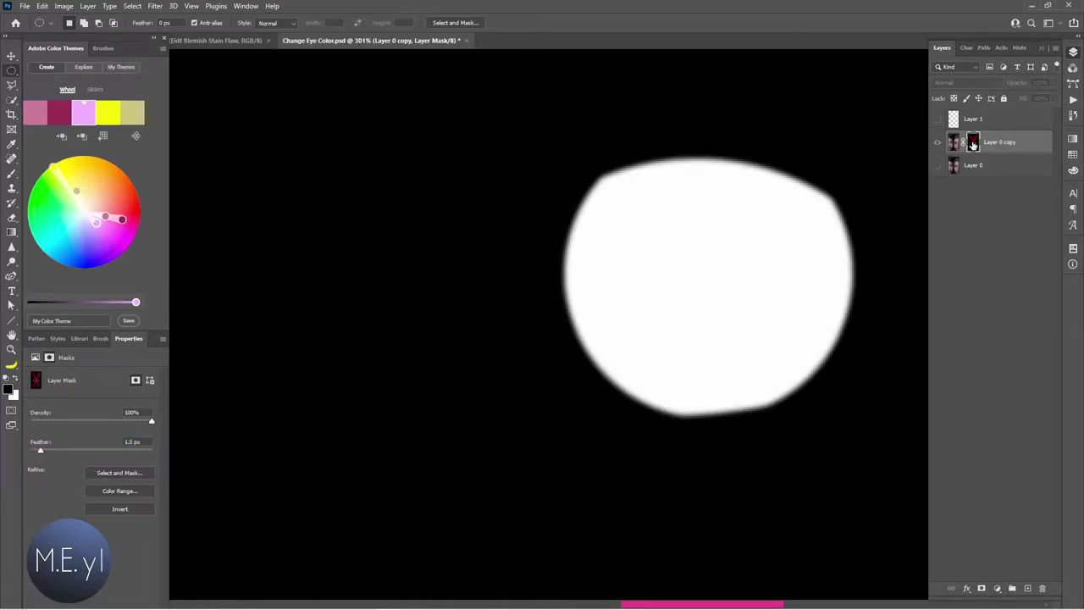
Step: Leave mask view, turn all layers back on and fit the whole portrait on screen
alt+click(973, 144)
alt+click(973, 144)
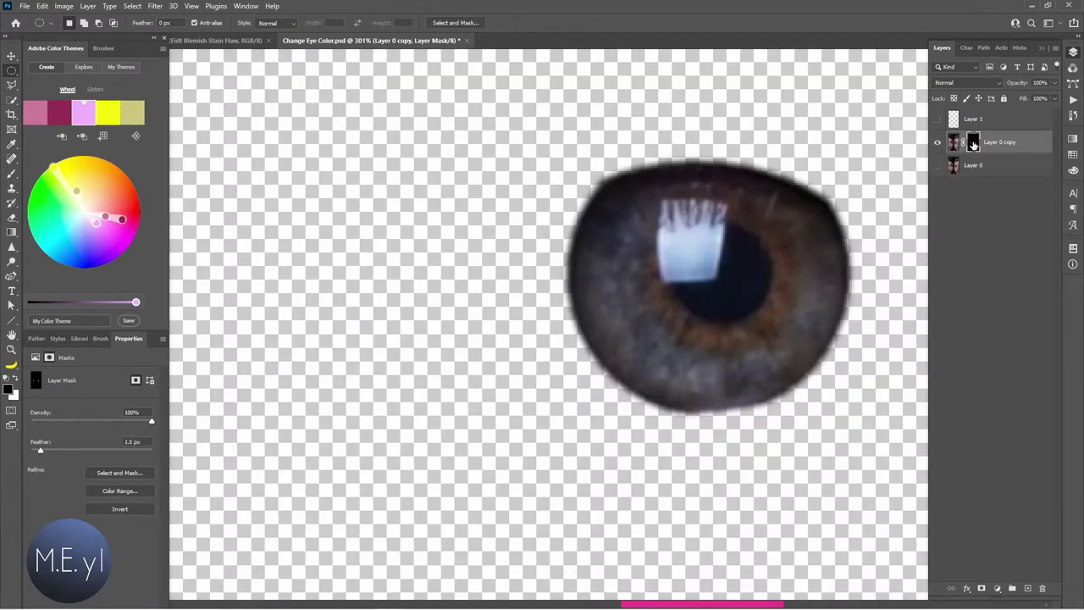
alt+click(937, 142)
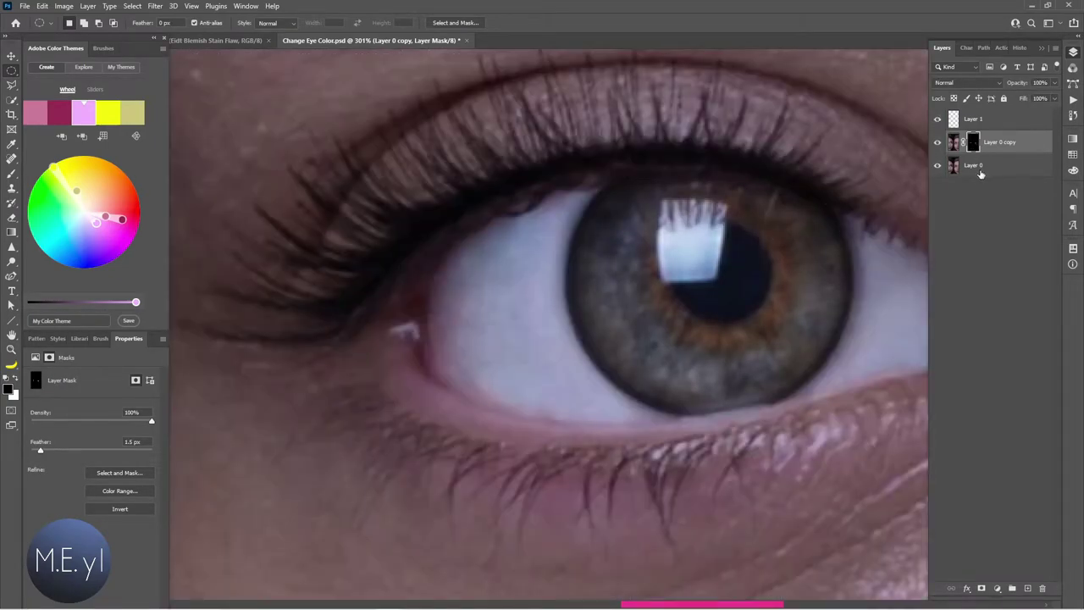
key(ctrl+0)
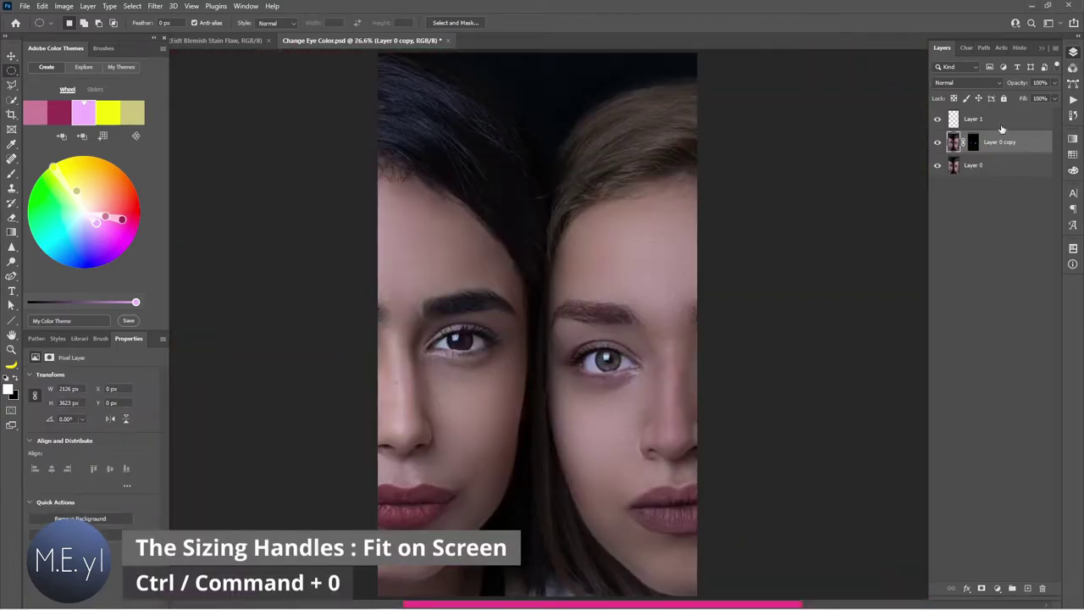
Step: Rename Layer 1 to 'Edit Blemish Stain Flaw'
click(975, 120)
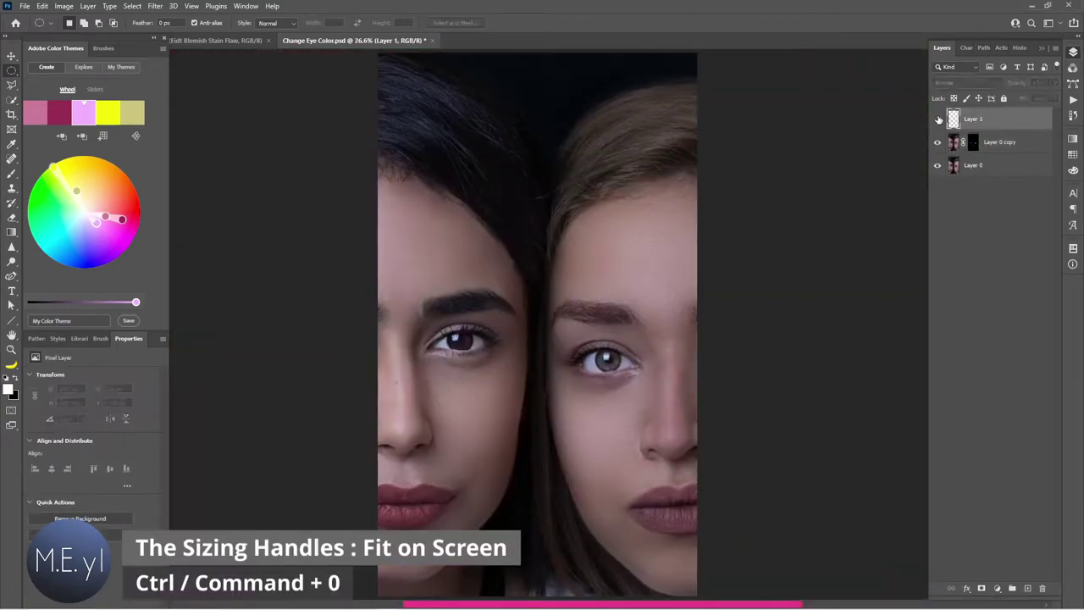
click(938, 165)
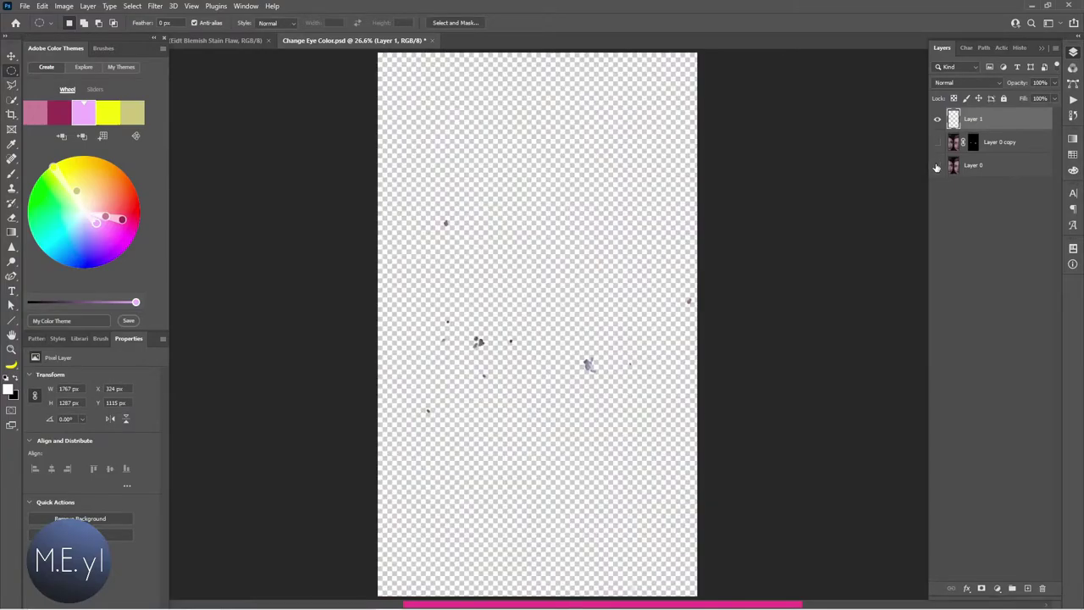
click(937, 142)
double_click(974, 119)
text(Edit Blemish Stain Flaw)
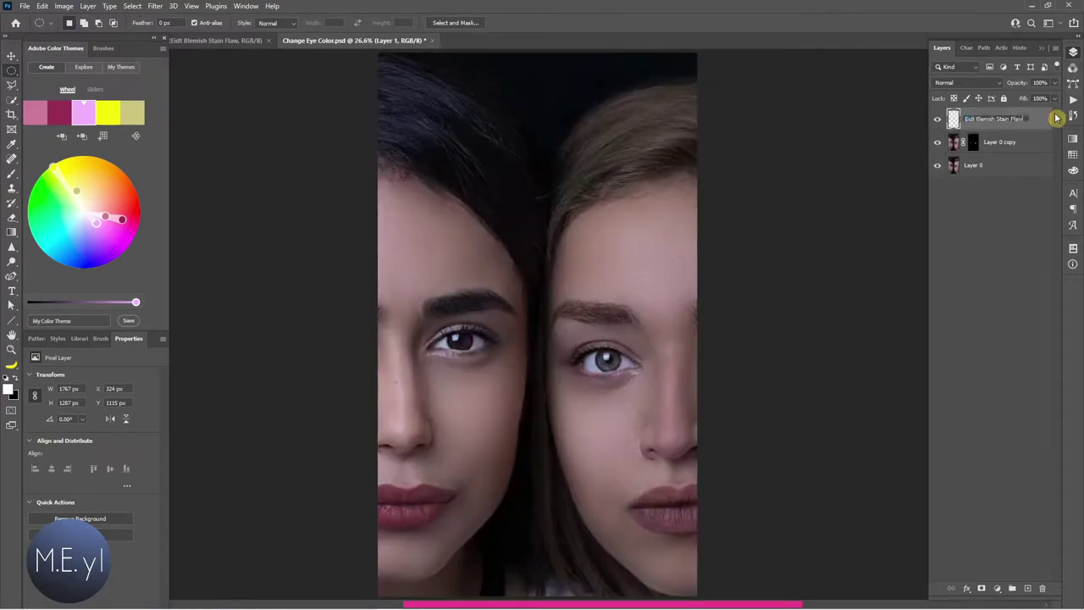
click(1036, 207)
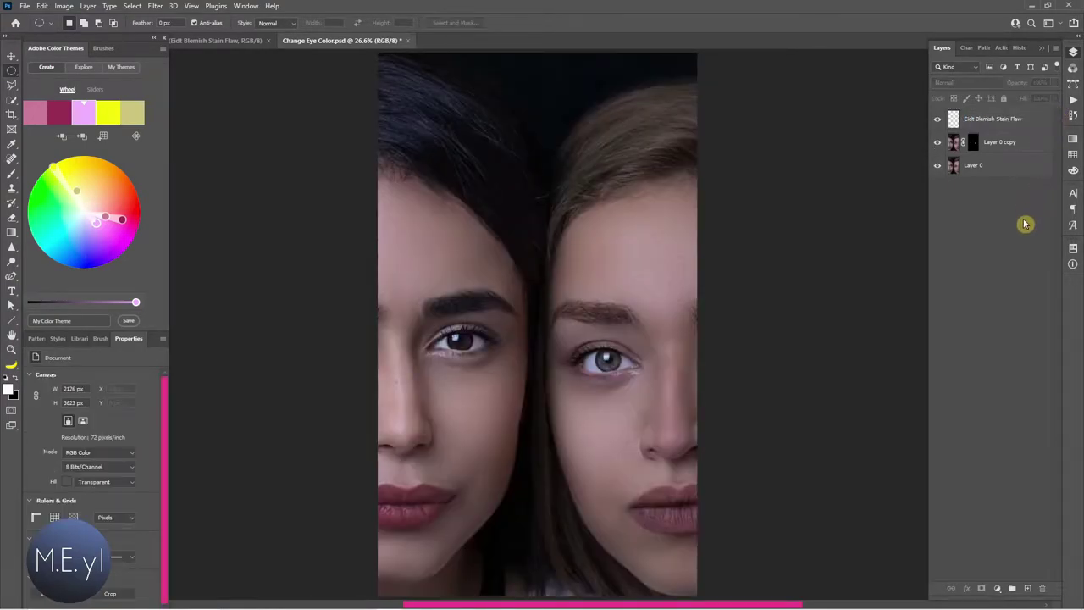
Step: Add a new empty layer named 'Sharpen' above Layer 0 copy
click(1022, 144)
click(1027, 588)
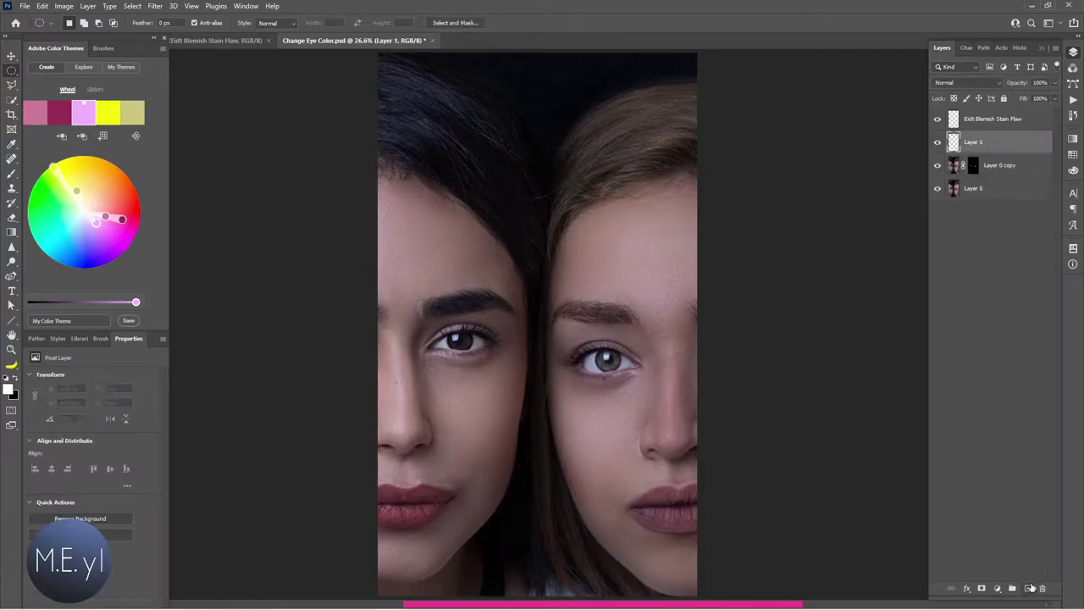
double_click(973, 143)
text(Sharpe)
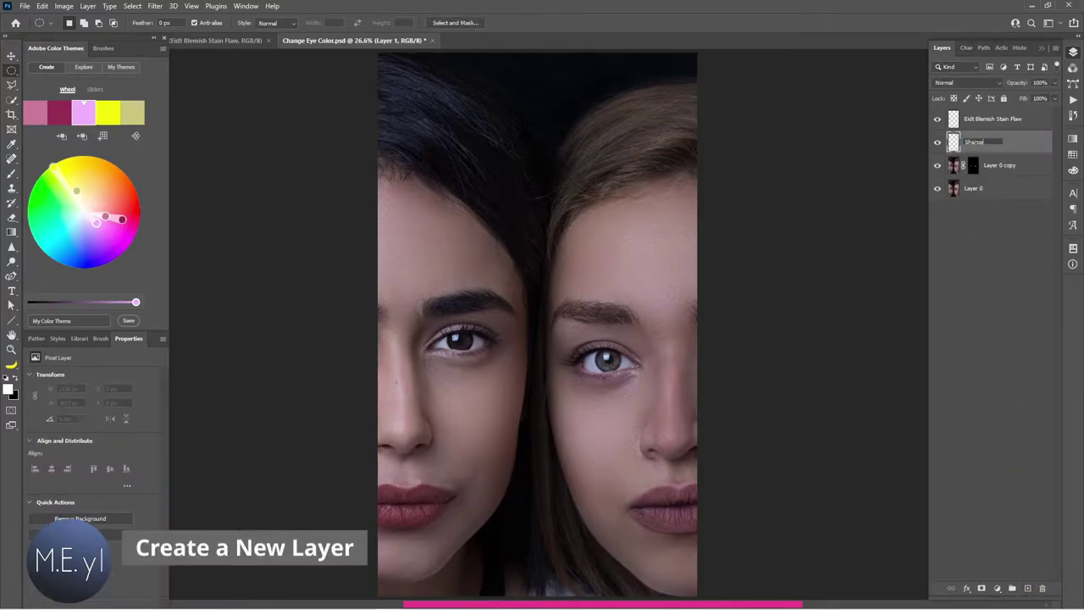
key(Return)
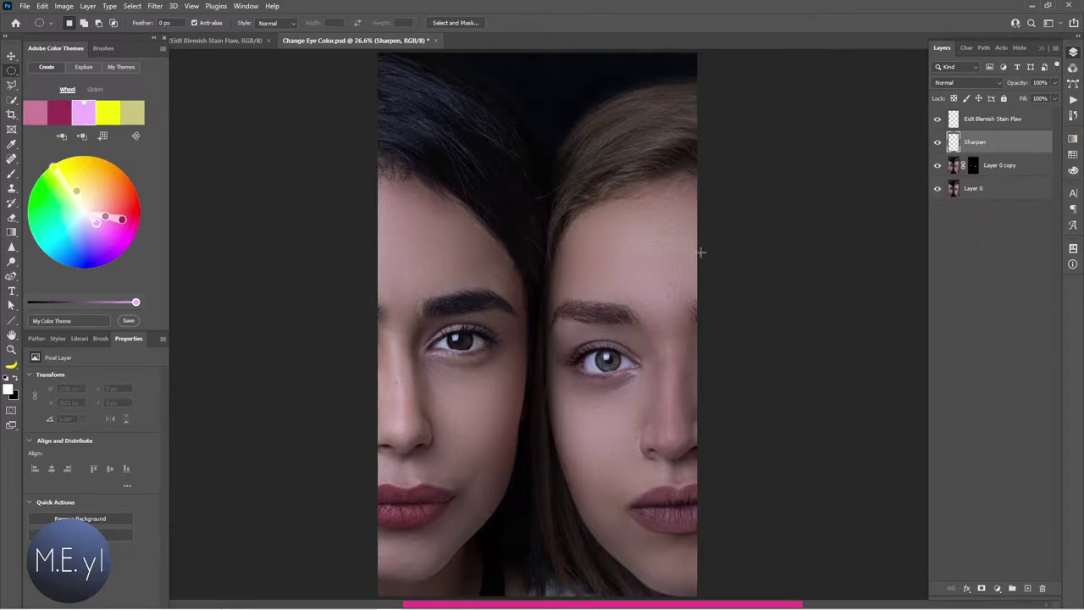
Step: Sharpen both irises at 50% strength, then Alt-drag a copy of Layer 0 copy above Sharpen
click(11, 250)
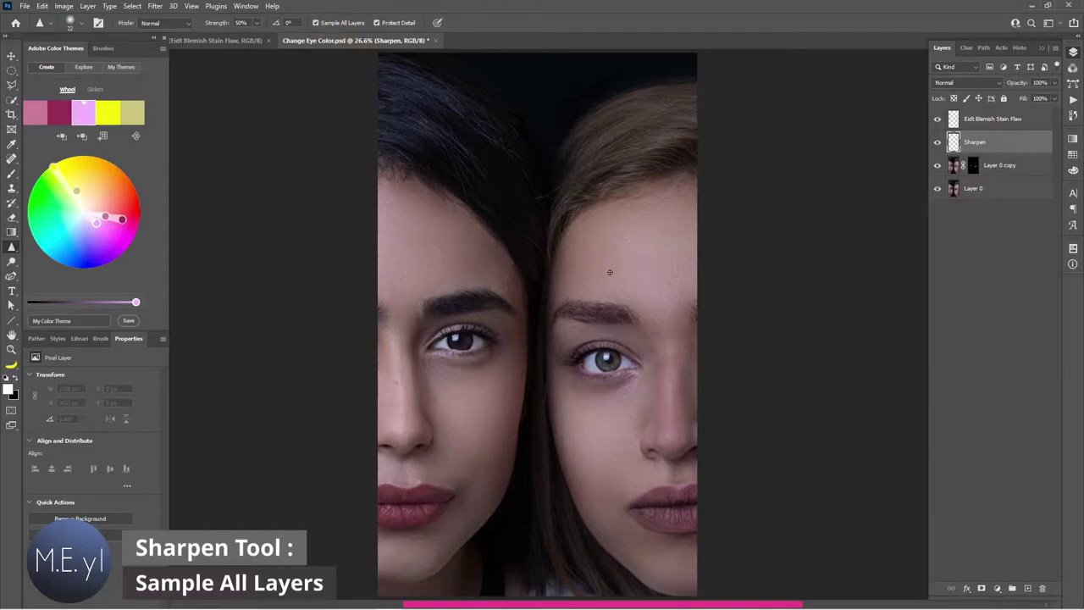
scroll(611, 361, up, 5)
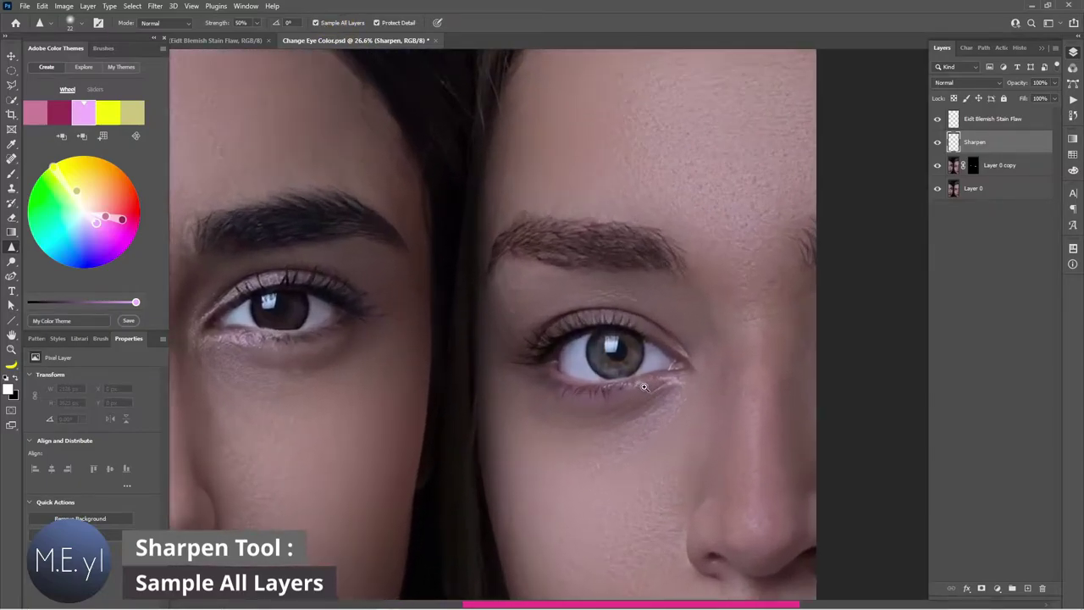
drag(589, 403, 722, 385)
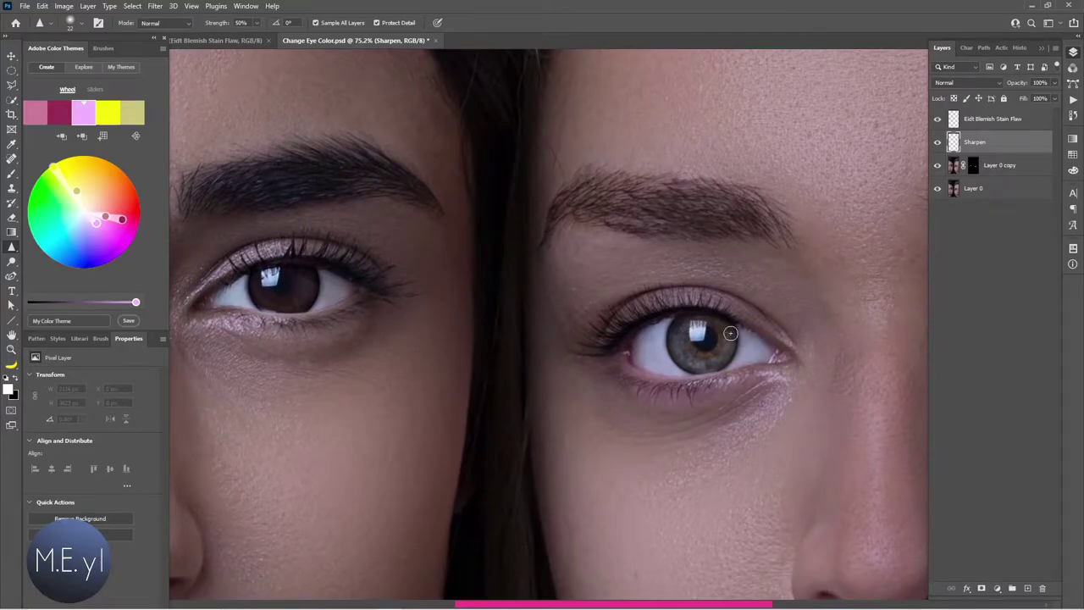
scroll(758, 351, up, 1)
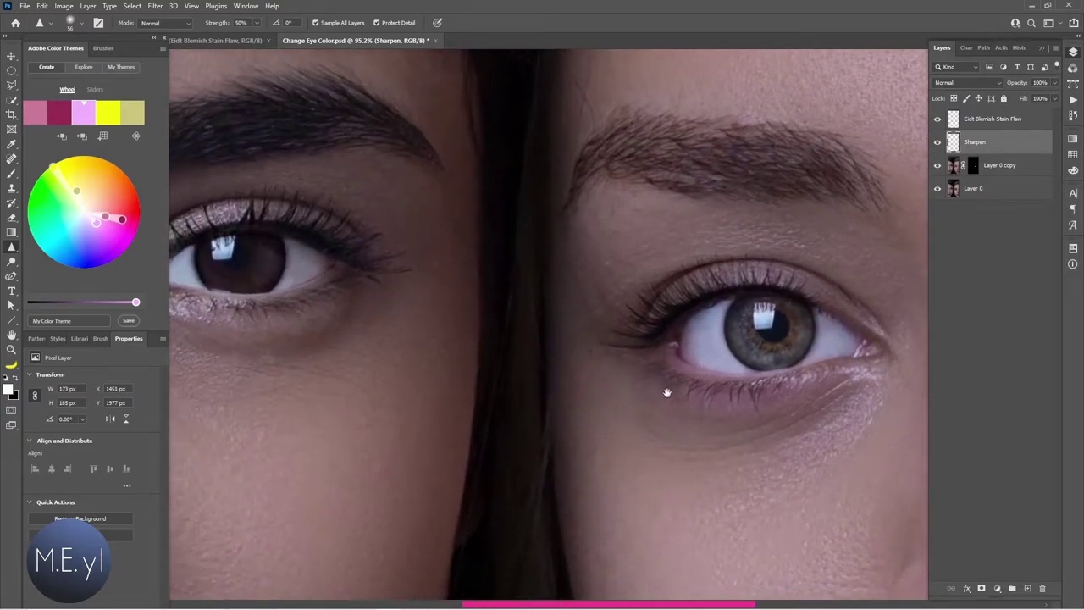
click(938, 143)
drag(343, 280, 462, 273)
drag(362, 242, 399, 271)
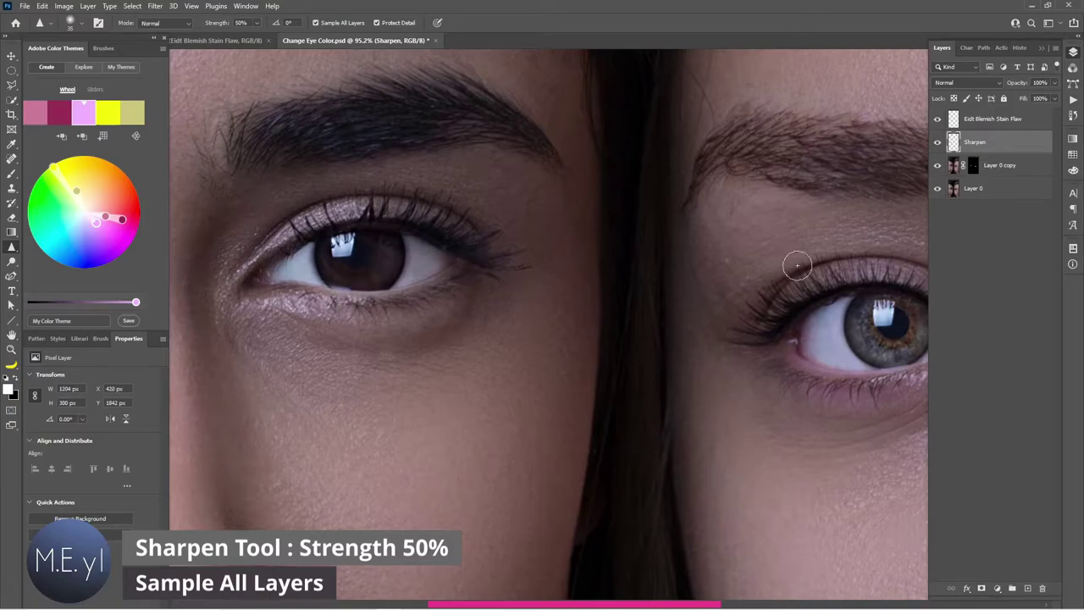
scroll(813, 314, right, 5)
mouse_move(790, 298)
mouse_down()
mouse_move(711, 273)
mouse_move(779, 355)
mouse_move(629, 314)
mouse_up()
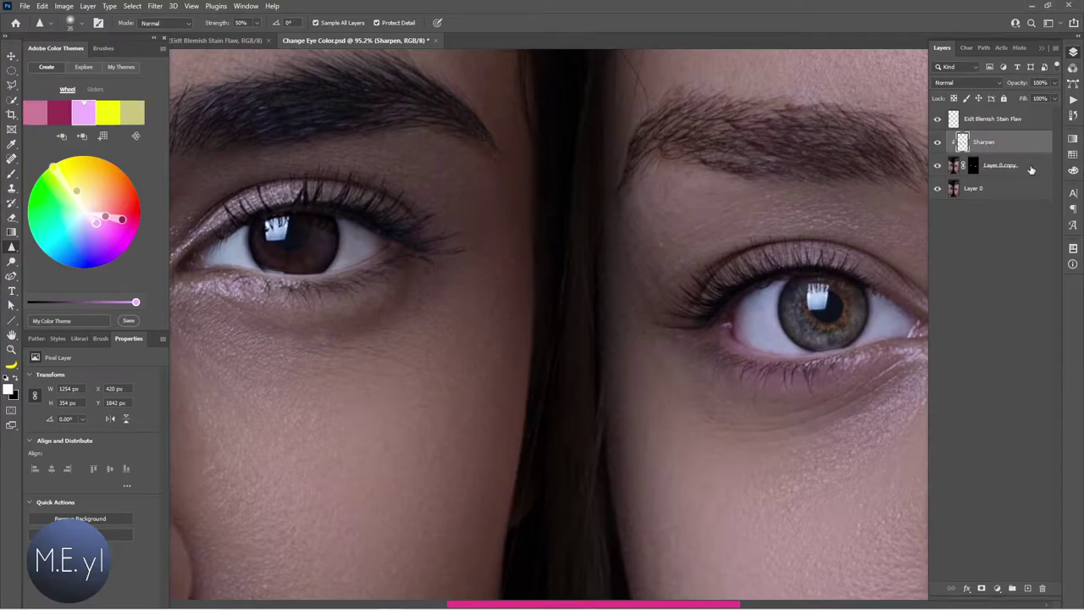
drag(1031, 169, 1008, 131)
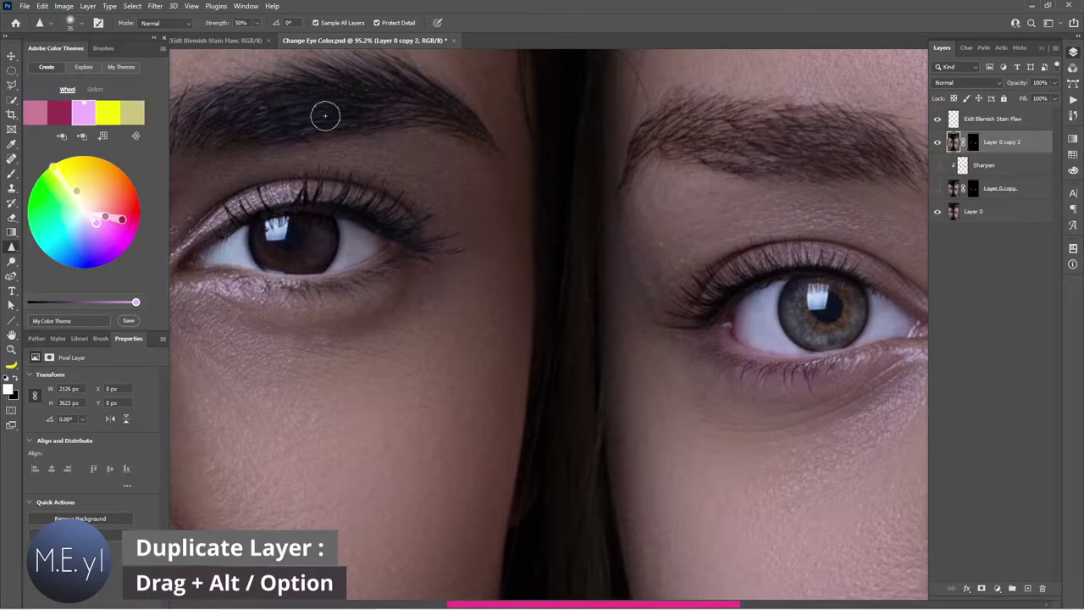
Step: Apply Smart Sharpen to the duplicated eye layer with Radius 2.1 px and Reduce Noise 26%
click(155, 6)
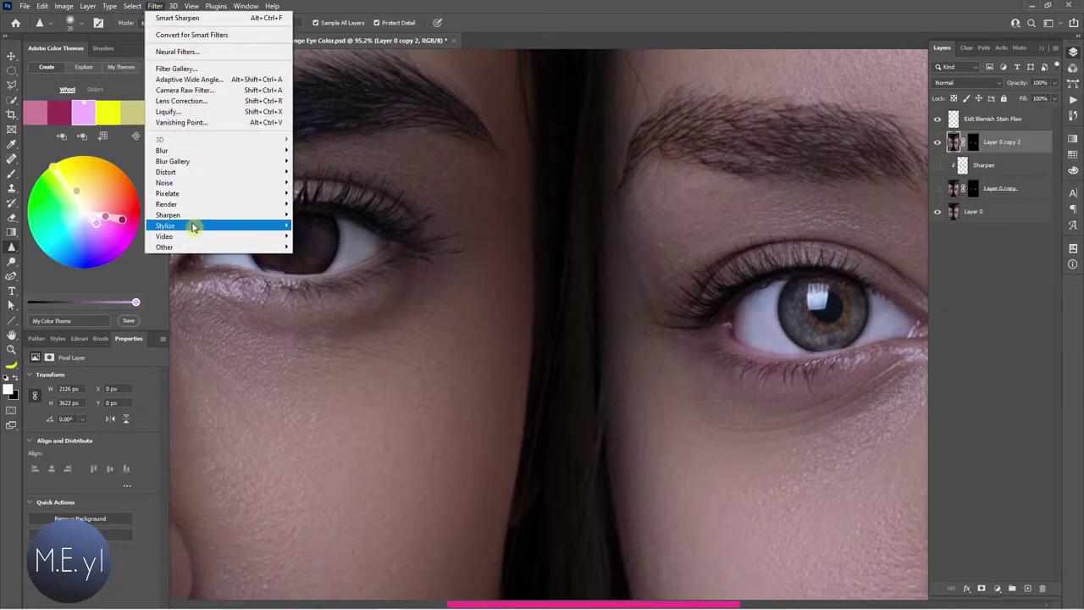
mouse_move(167, 215)
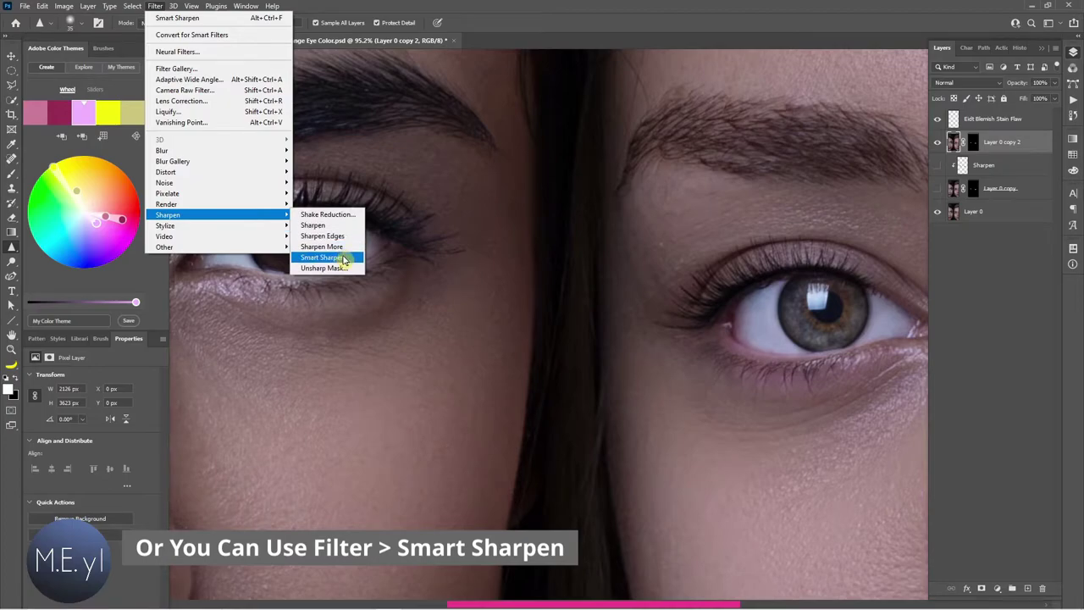
click(343, 258)
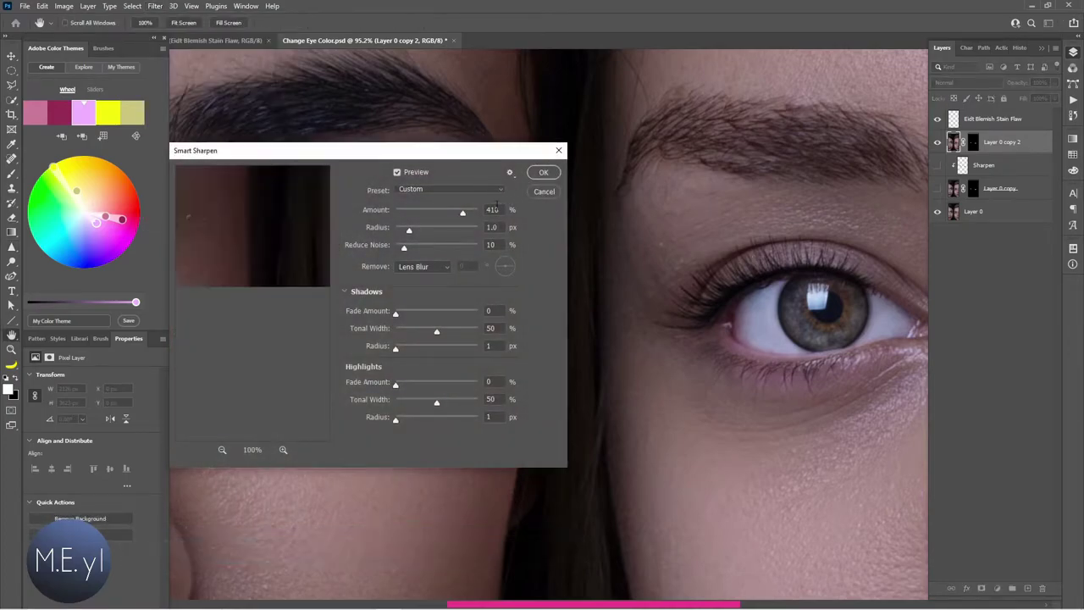
mouse_move(290, 268)
mouse_down()
mouse_move(300, 293)
mouse_move(255, 306)
mouse_up()
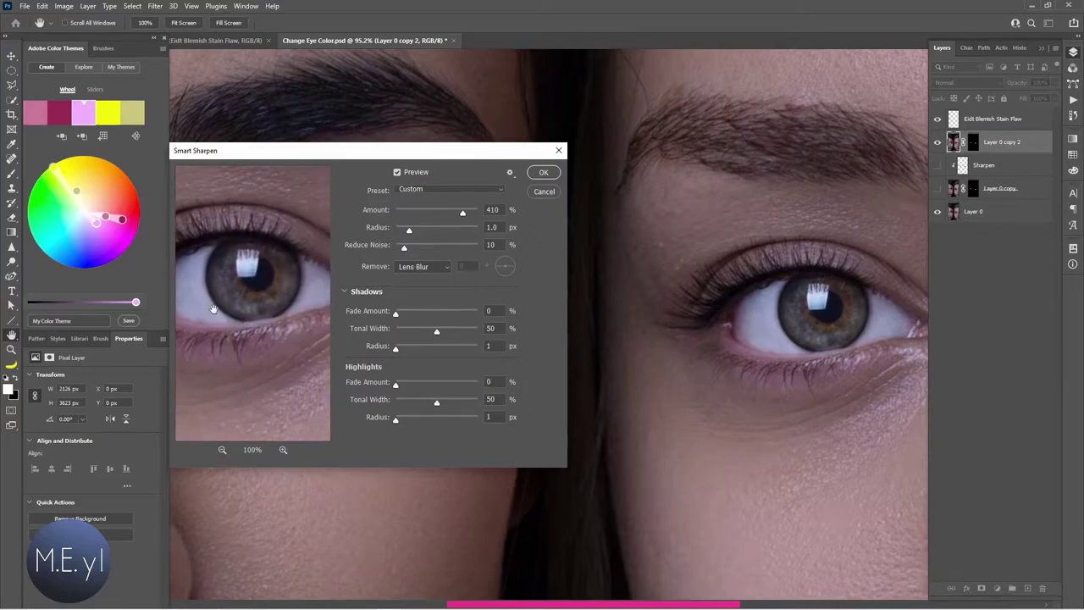
drag(464, 215, 472, 219)
drag(410, 232, 417, 235)
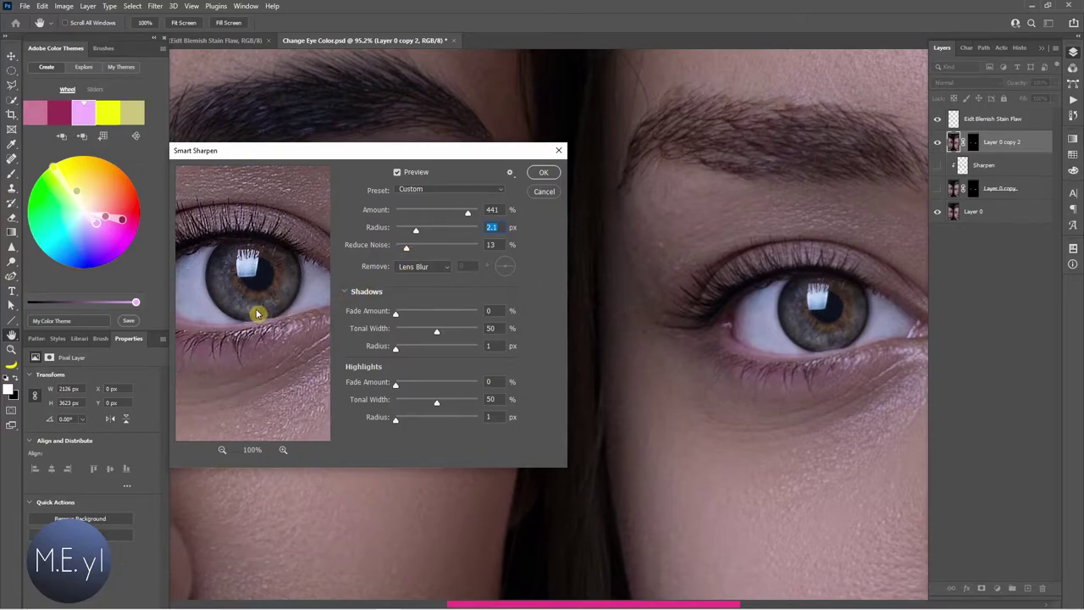
drag(405, 247, 417, 248)
drag(467, 213, 470, 212)
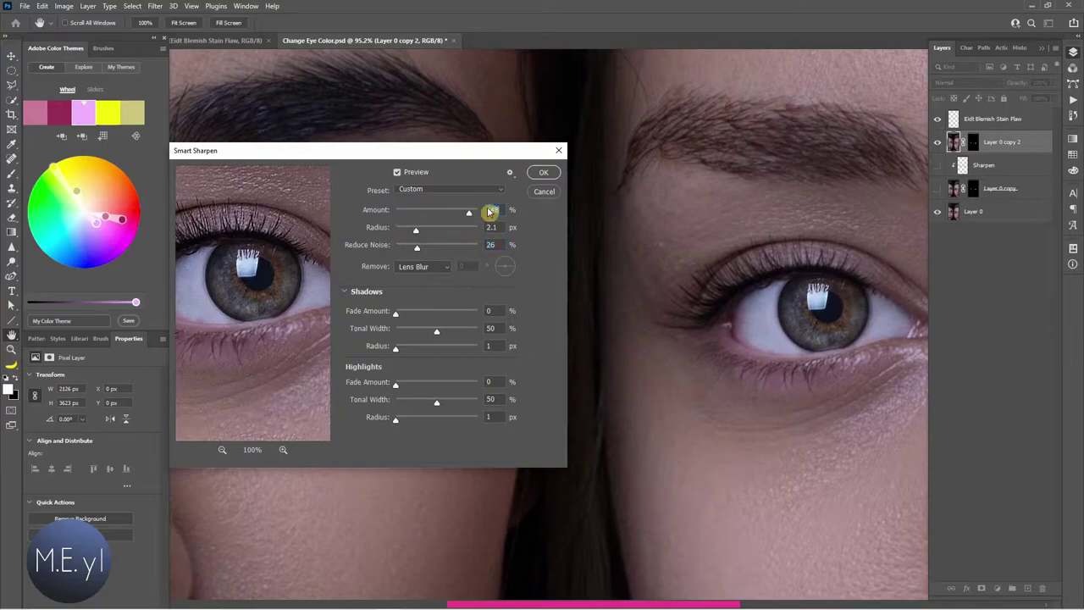
click(545, 174)
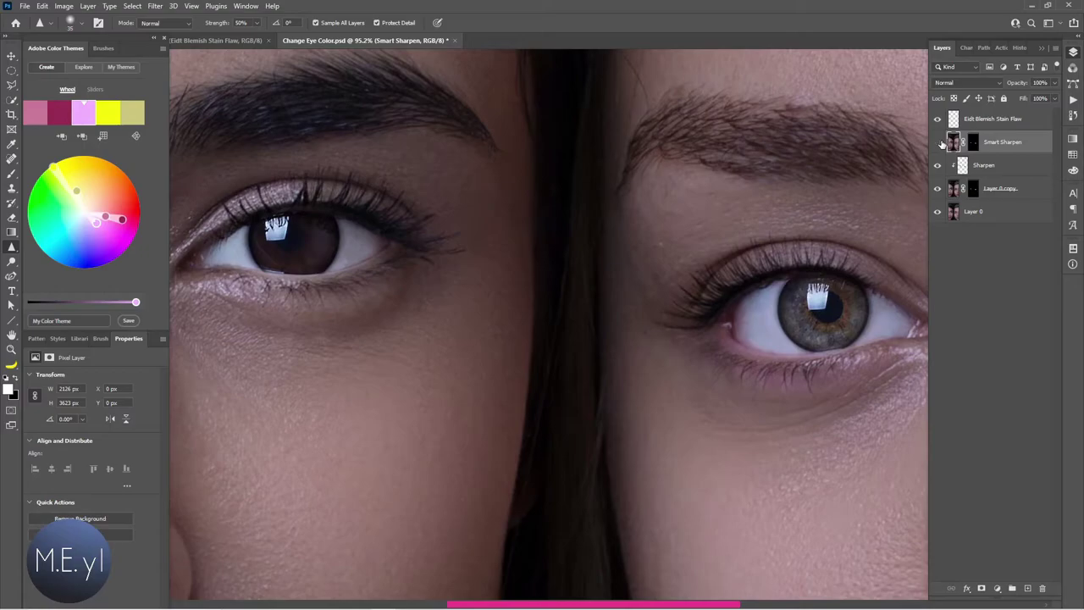
Step: Compare the Smart Sharpen layer on and off, leaving it hidden
click(938, 142)
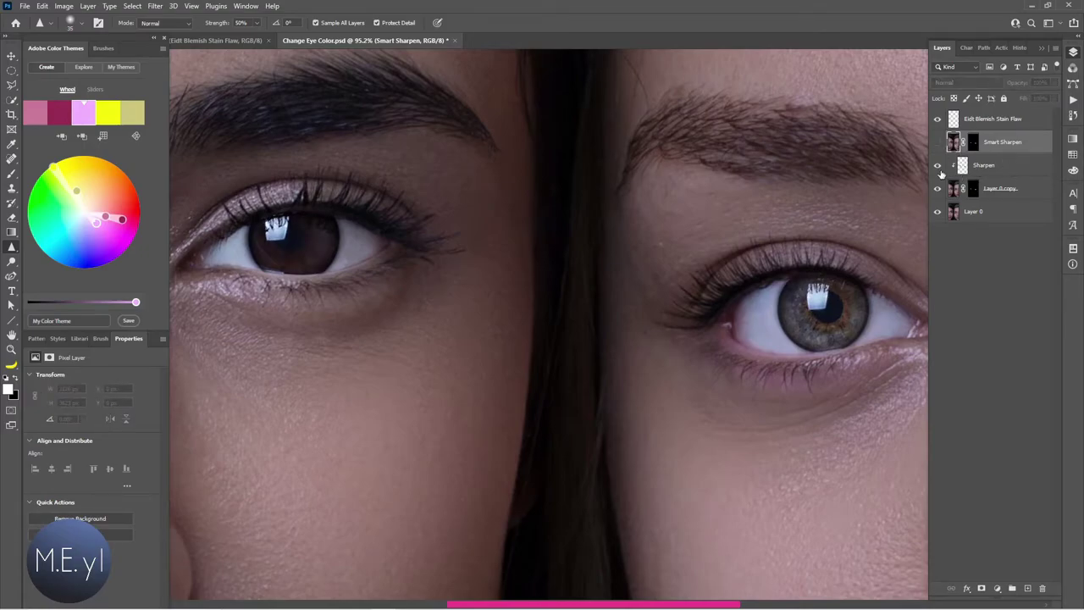
click(938, 142)
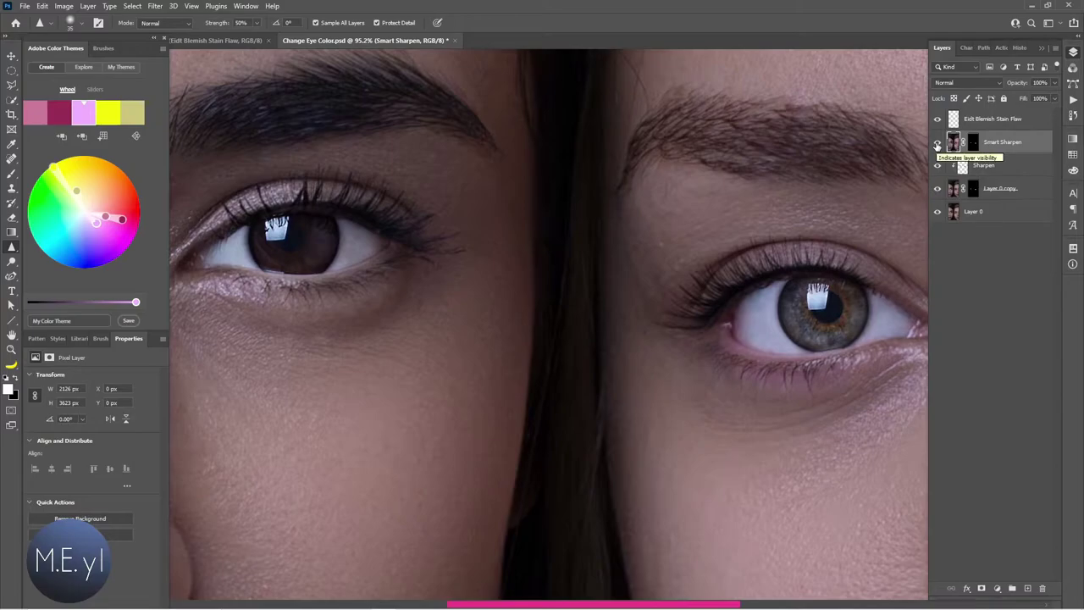
click(938, 143)
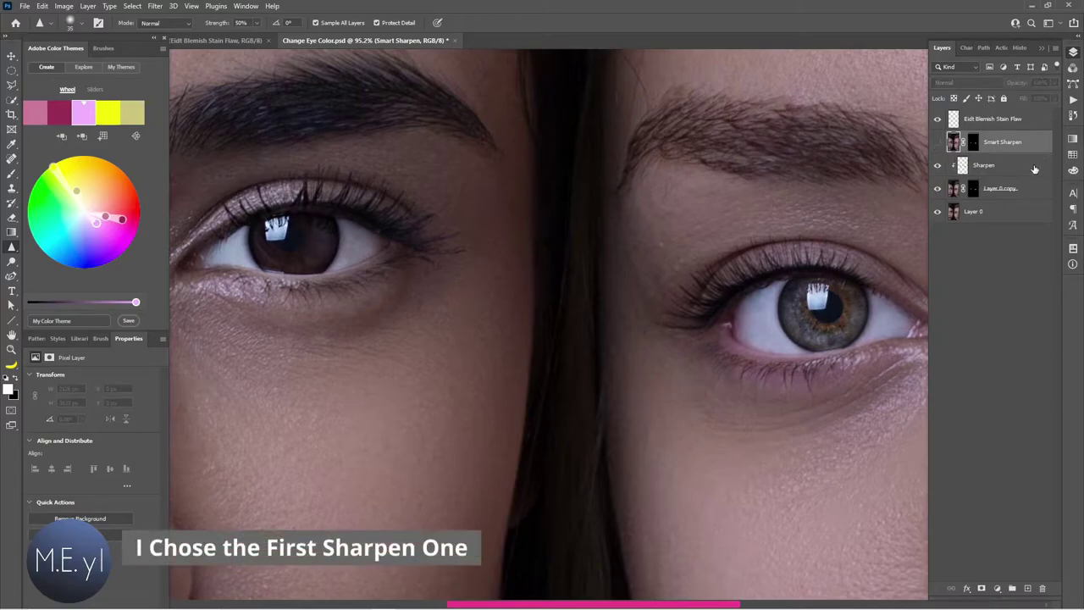
Step: Move the blemish layer above Layer 0 and drop the Sharpen layer's opacity to 45%, comparing on/off
drag(975, 141, 1006, 196)
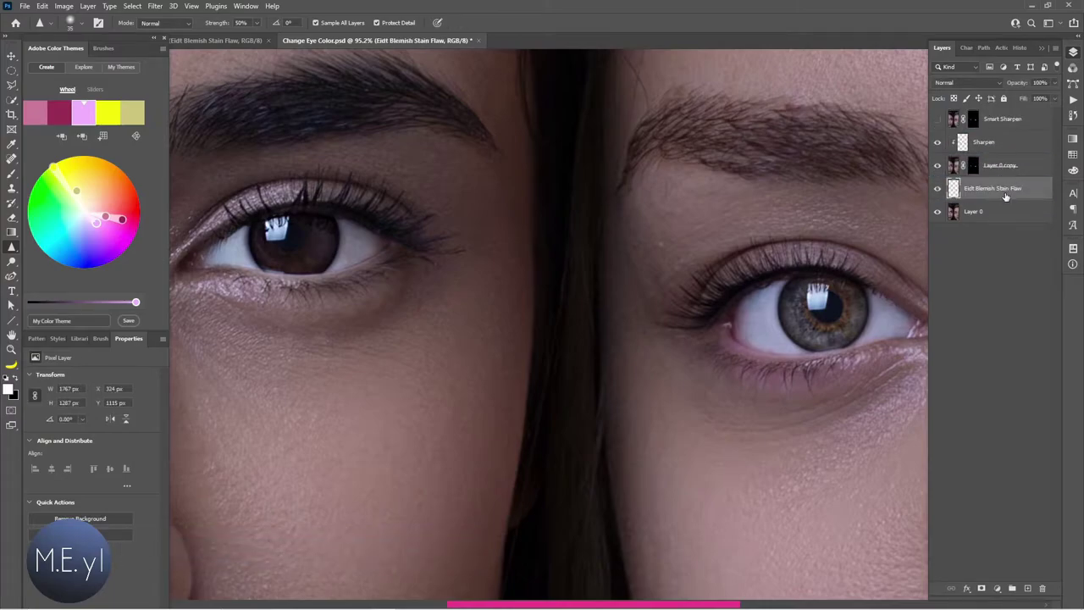
click(996, 143)
click(1055, 83)
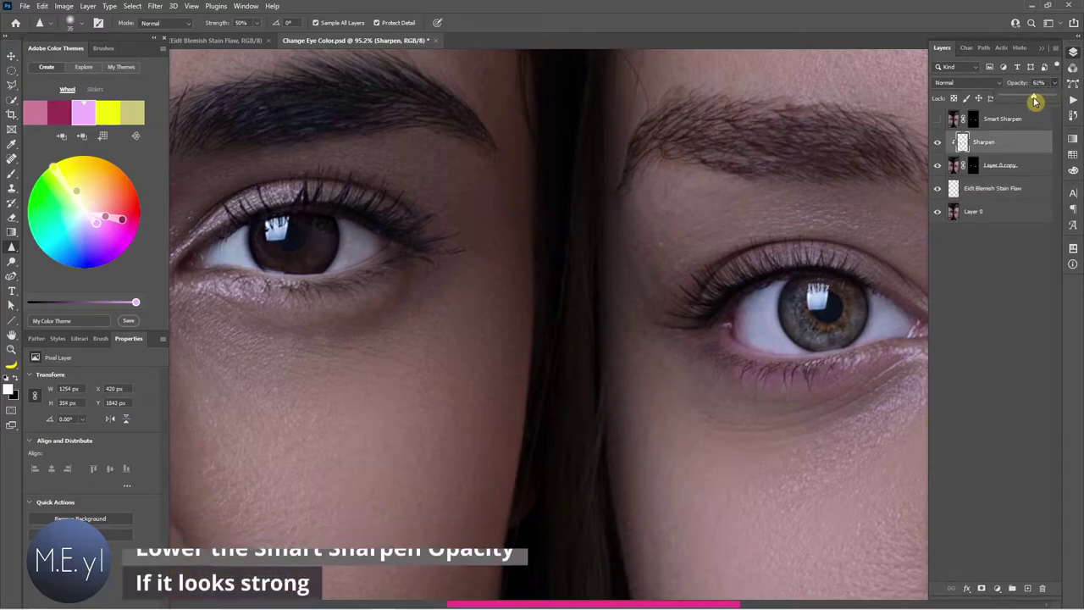
drag(1050, 99, 1028, 98)
click(938, 143)
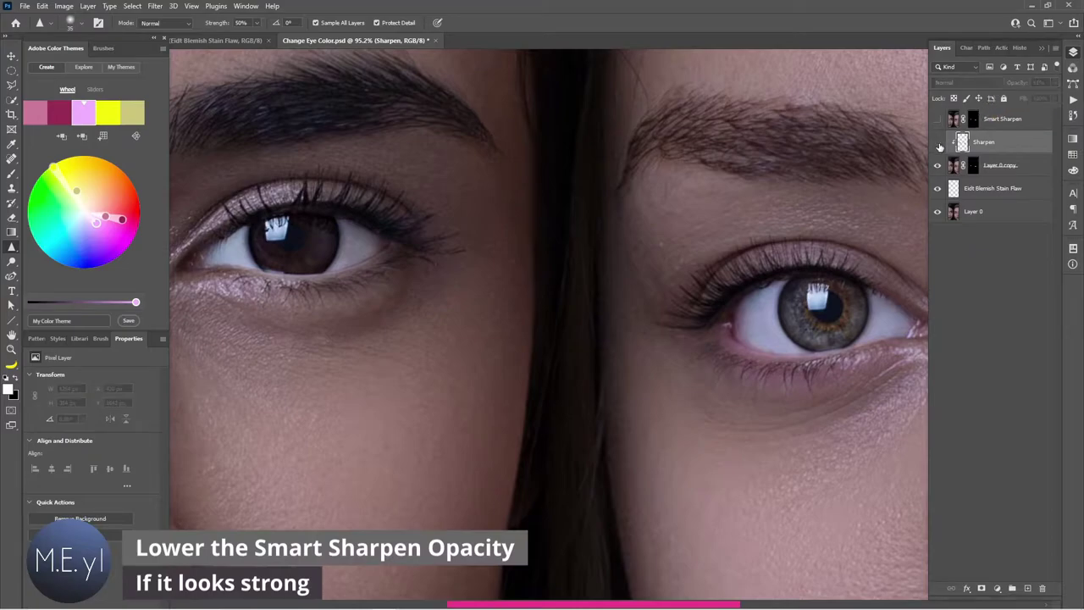
click(938, 143)
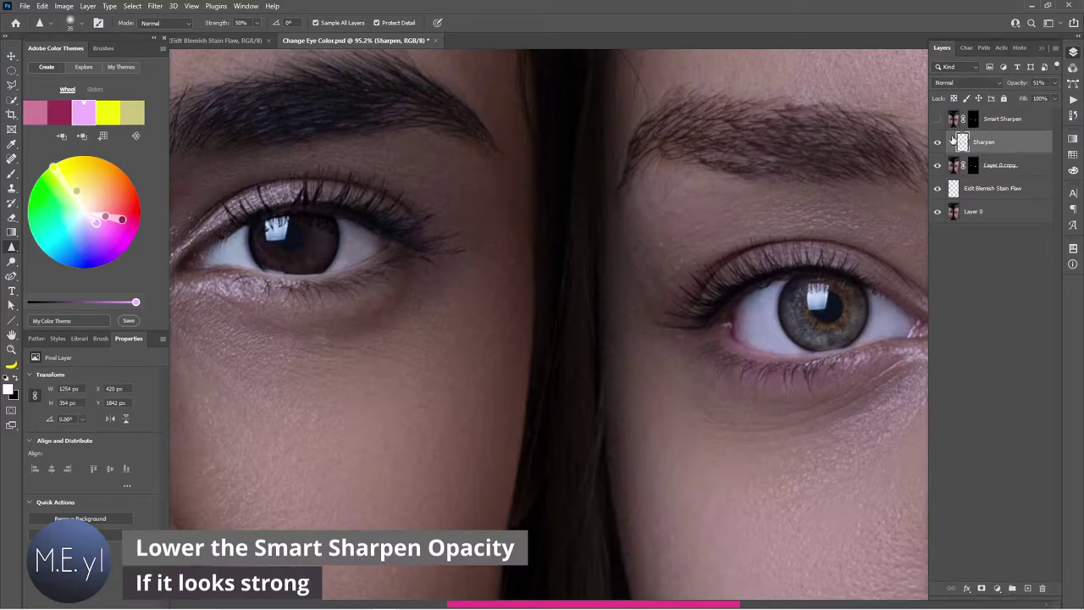
click(1055, 83)
drag(1052, 95, 1027, 99)
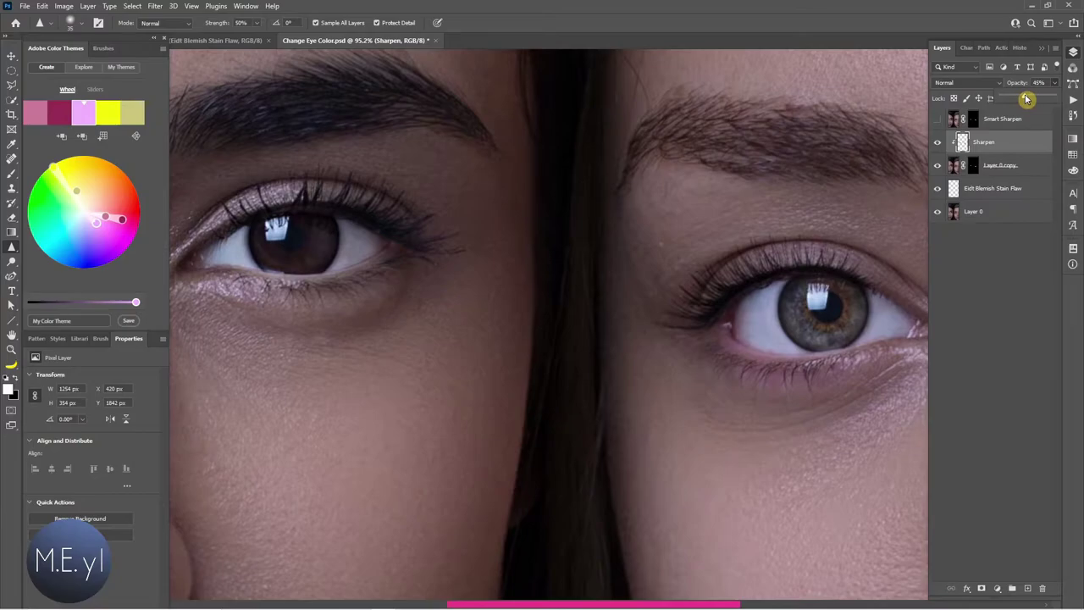
click(1005, 141)
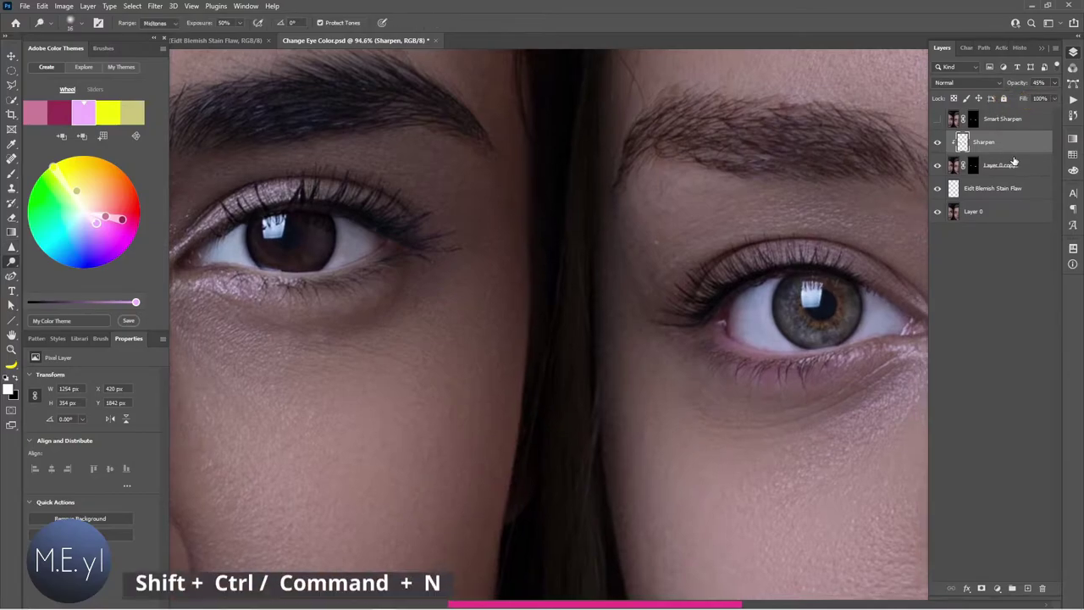
Step: Create Layer 1 in Overlay mode, filled with Overlay-neutral 50% gray
key(shift+ctrl+n)
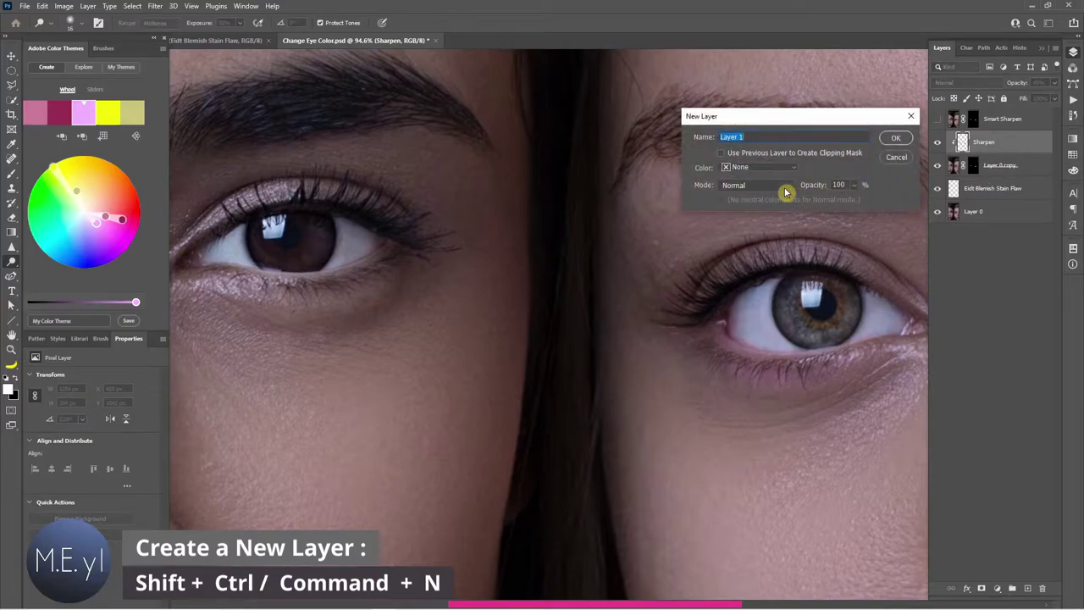
click(771, 186)
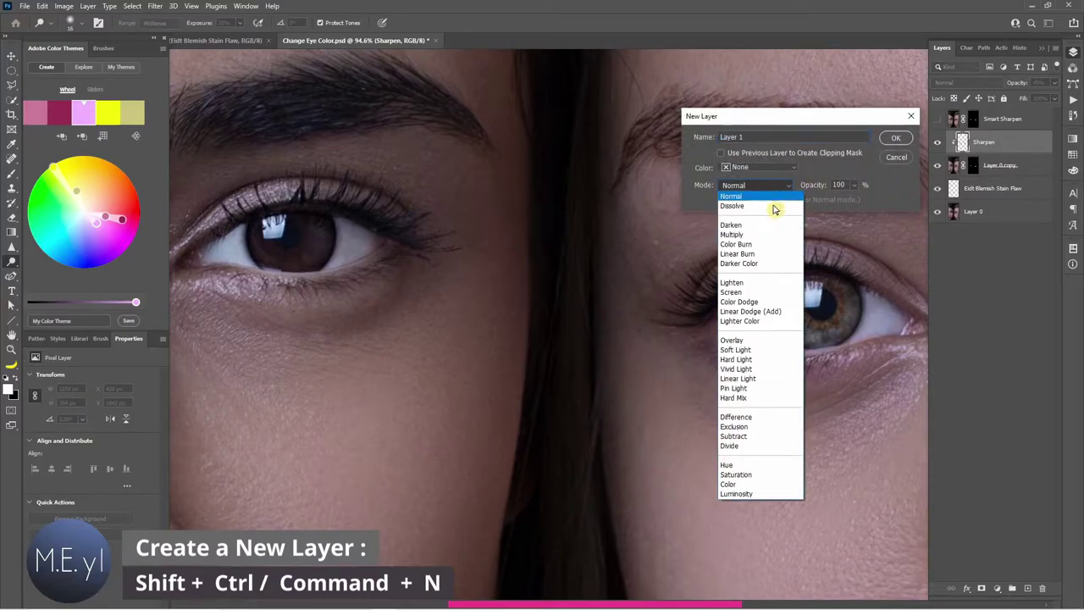
click(754, 339)
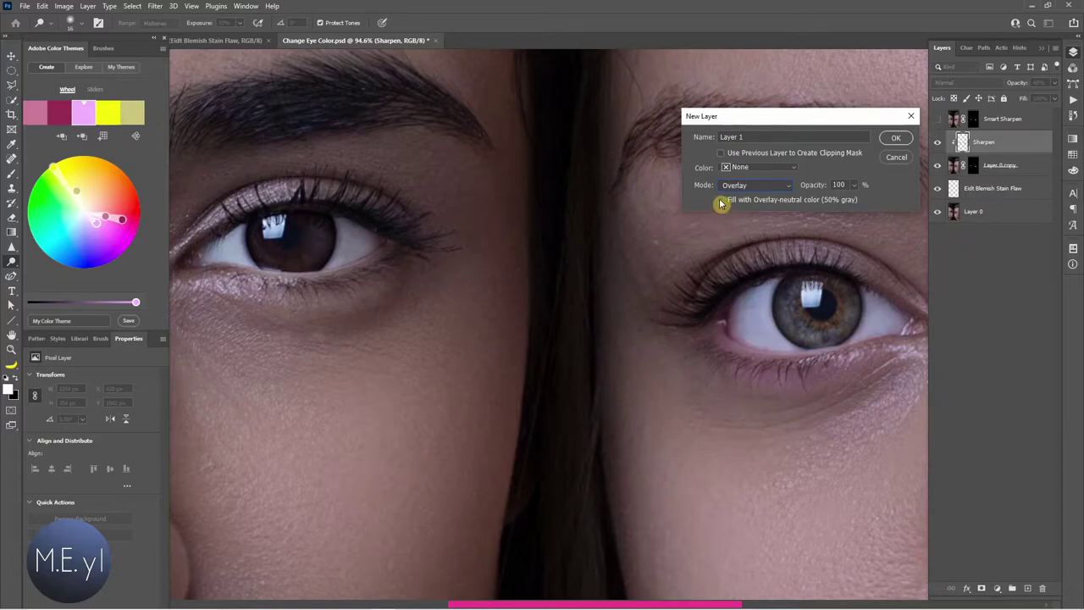
click(721, 200)
click(889, 139)
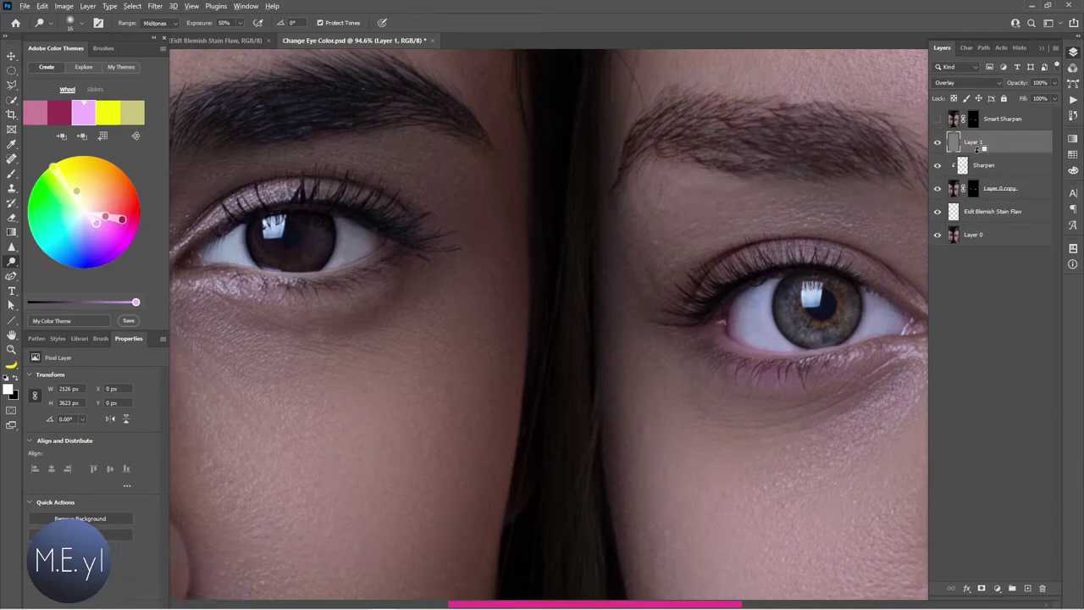
Step: Clip Layer 1 to the Sharpen layer, pick the Burn Tool, and pan to the right eye
alt+click(979, 153)
right_click(14, 267)
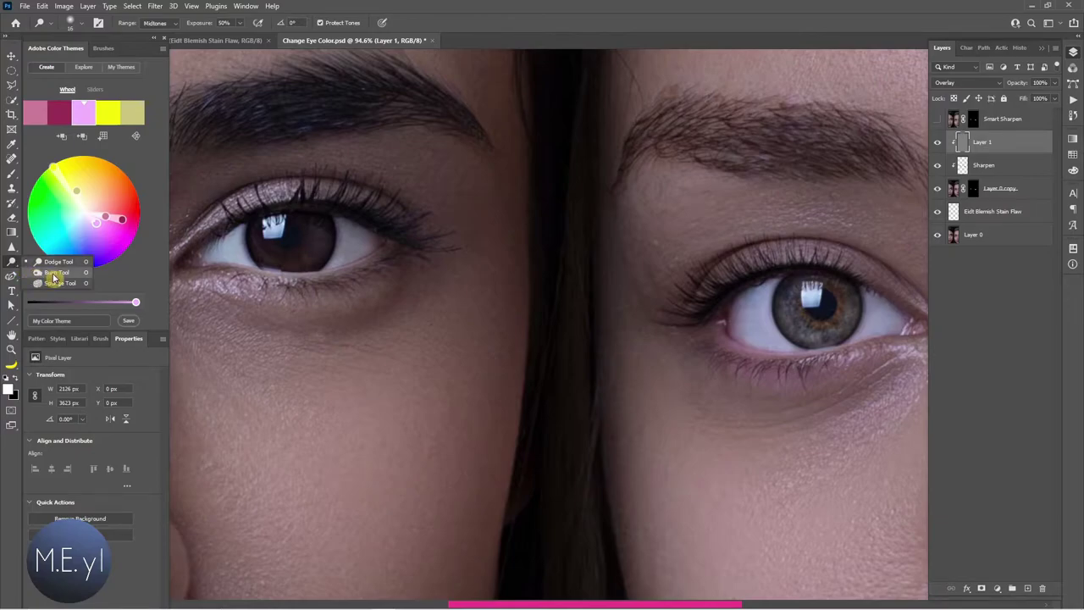
click(53, 276)
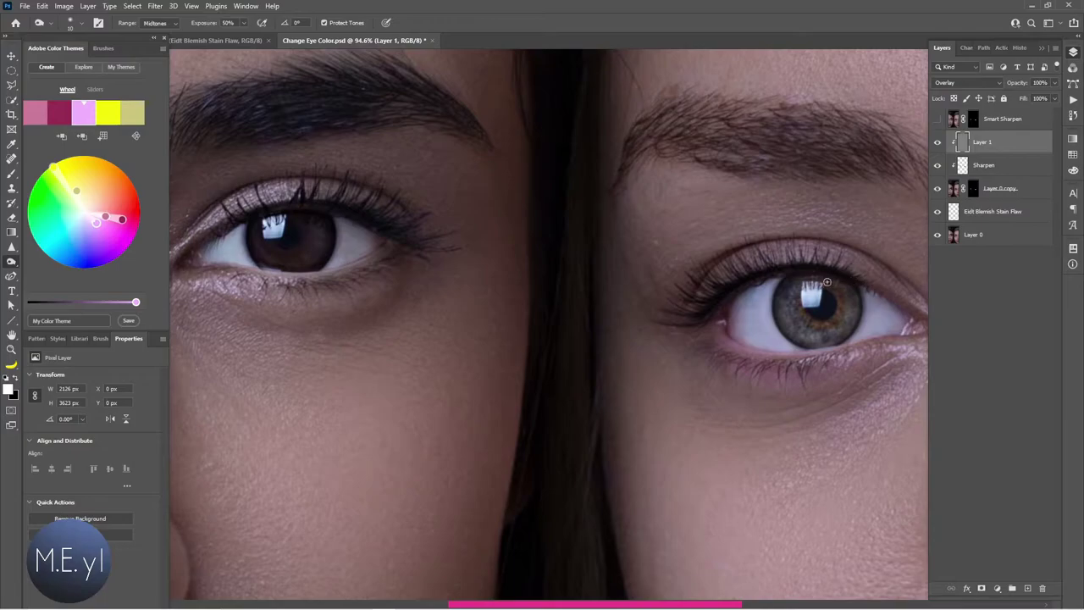
drag(843, 284, 754, 284)
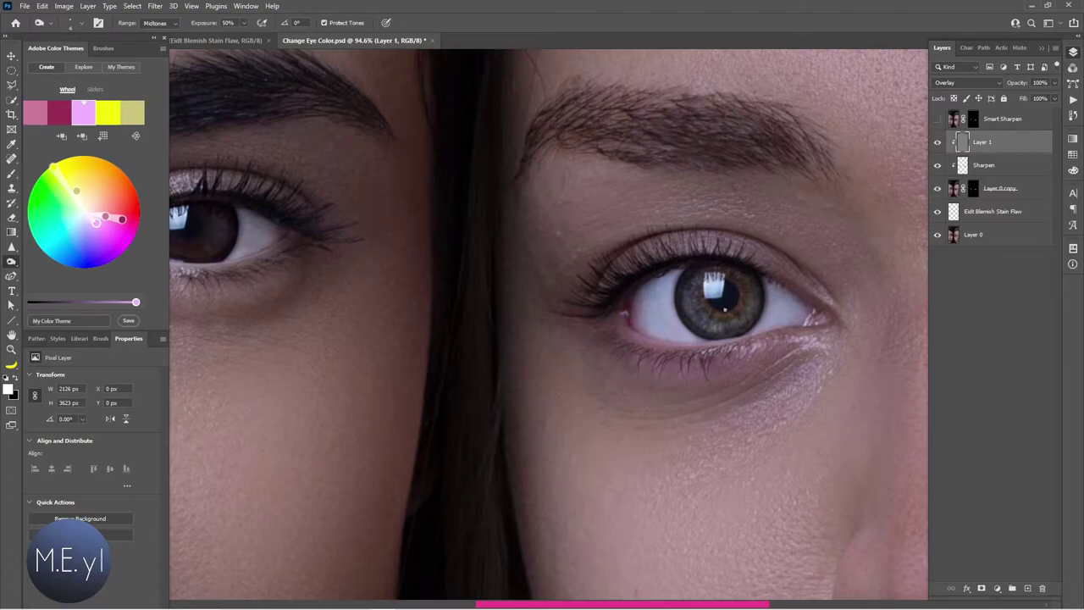
drag(357, 356, 423, 368)
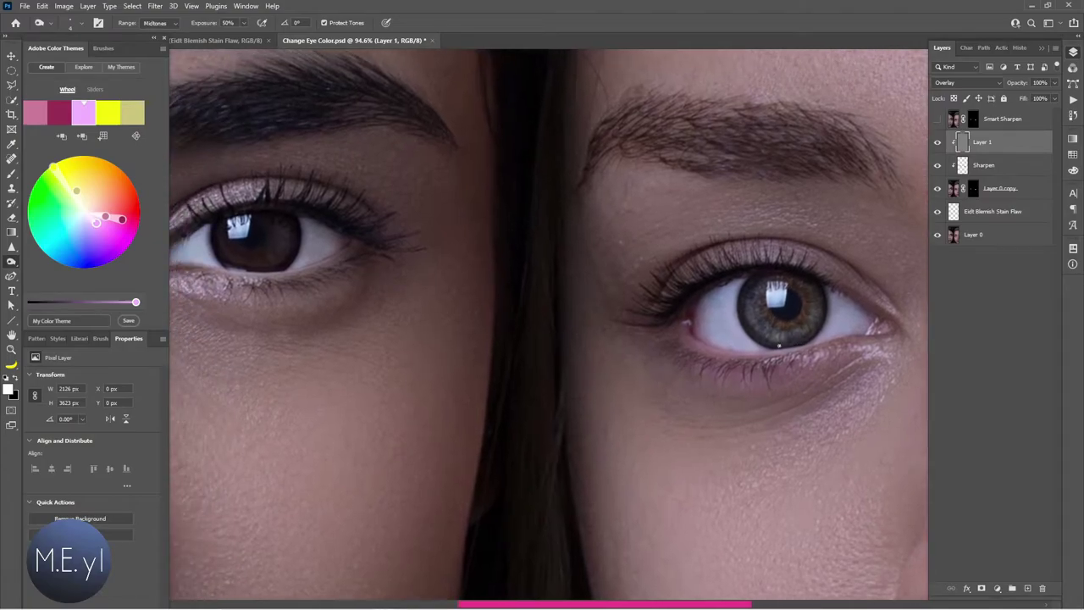
drag(248, 341, 346, 370)
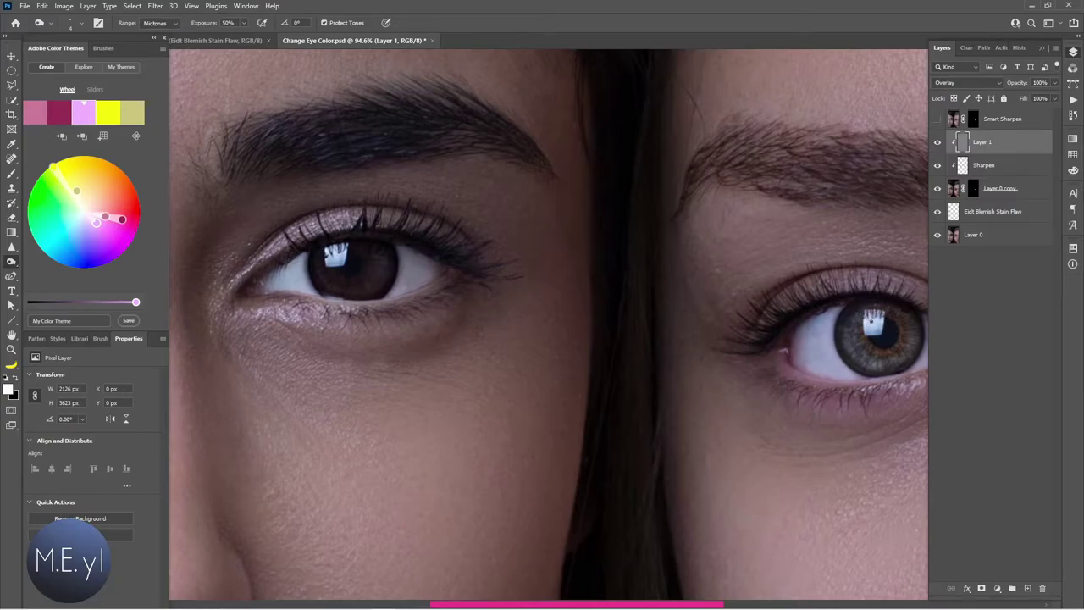
drag(791, 380, 717, 339)
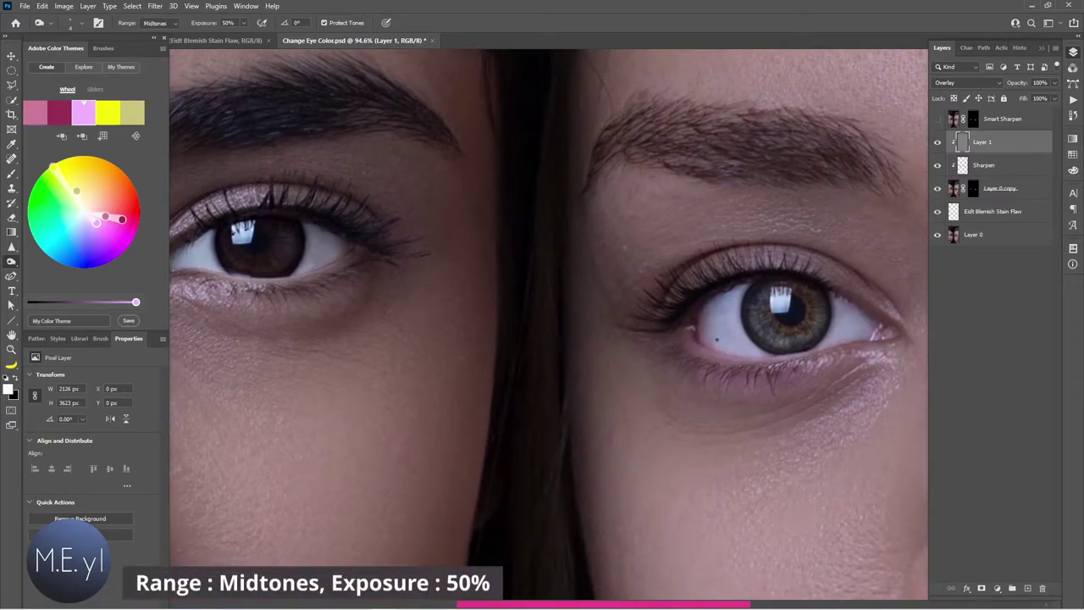
Step: Select the Dodge Tool, zoom the eye to 137%, and shrink the brush to about 9
right_click(11, 262)
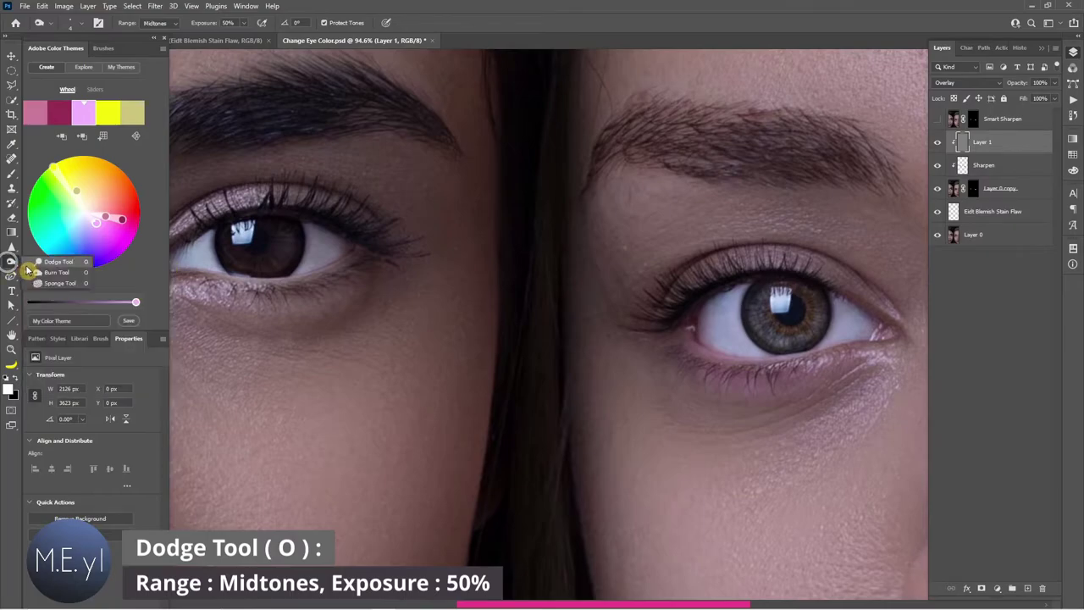
click(46, 261)
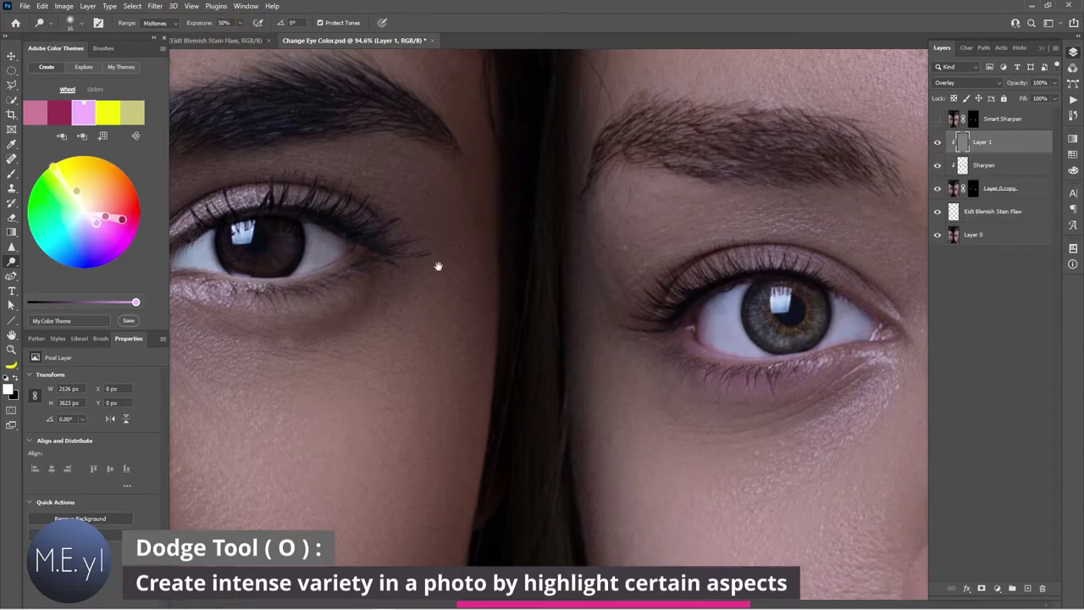
ctrl+click(449, 285)
ctrl+click(377, 315)
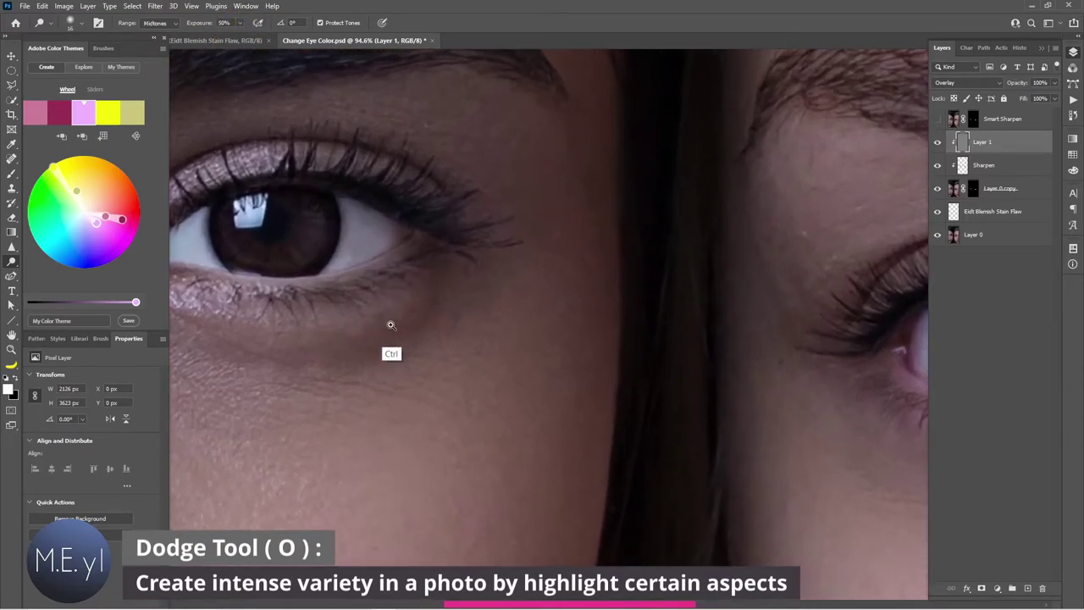
ctrl+click(390, 325)
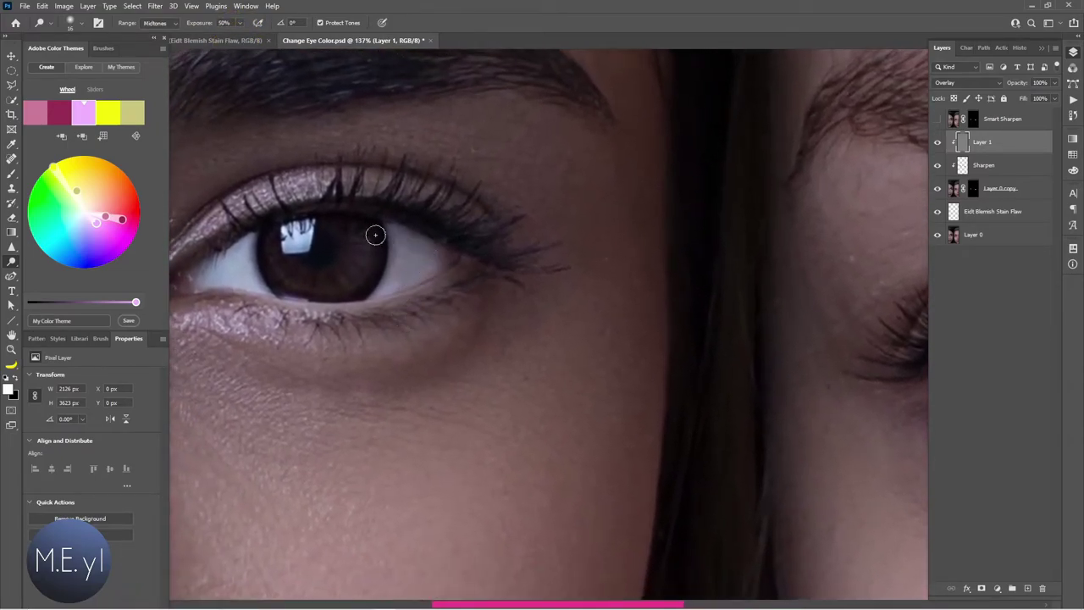
key(bracketleft)
key(bracketleft)
Step: Inspect the dodge strokes with Layer 1 in Normal mode, then set it back to Overlay
click(976, 84)
click(977, 94)
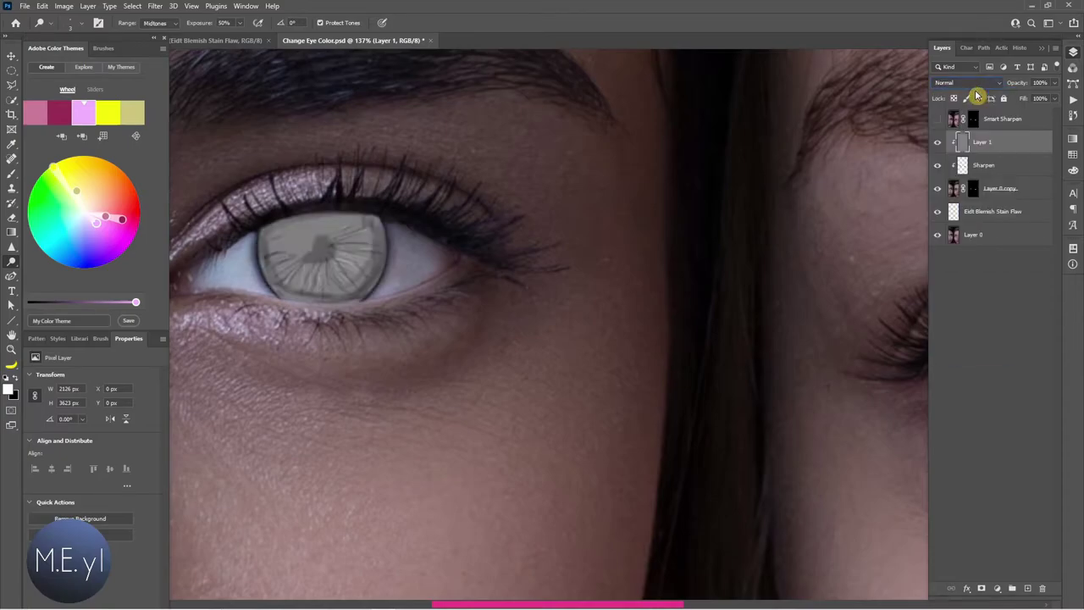
click(978, 84)
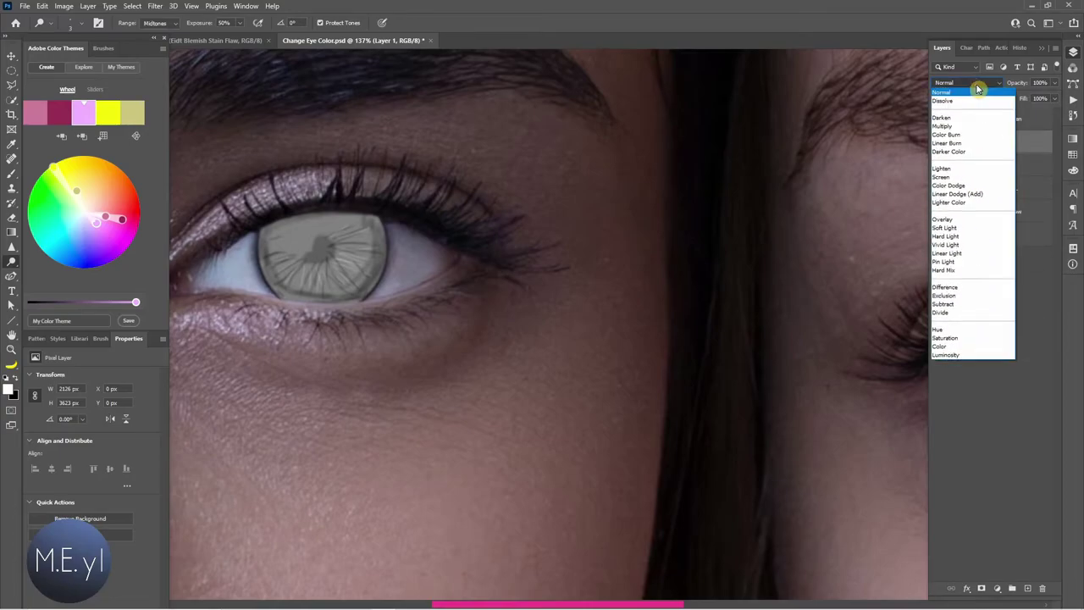
click(981, 221)
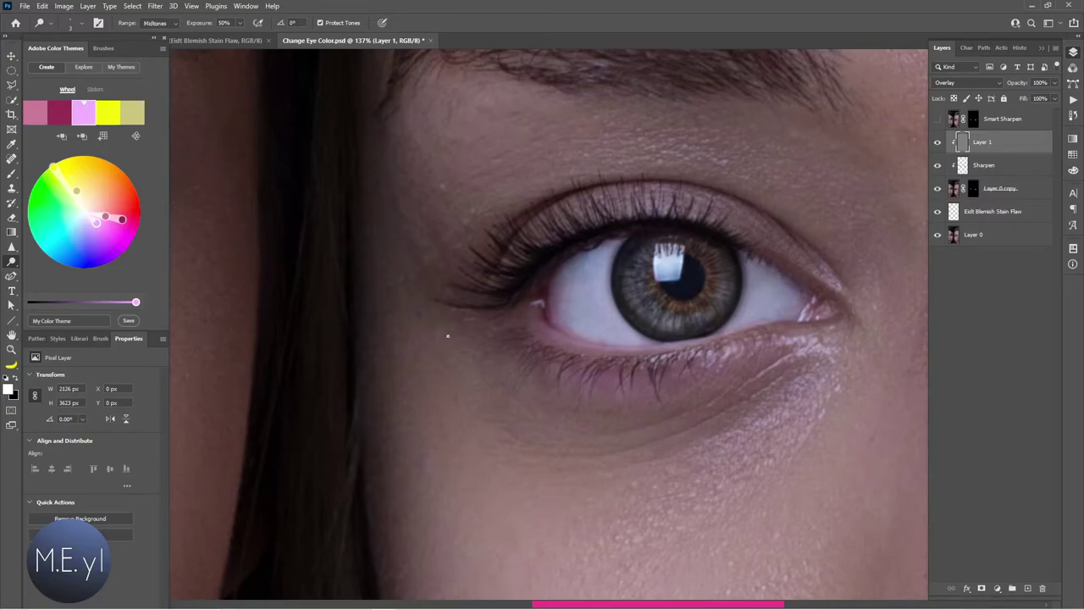
Step: Toggle Layer 1 off and on, then zoom out to 66.7% and centre both women's eyes
click(937, 142)
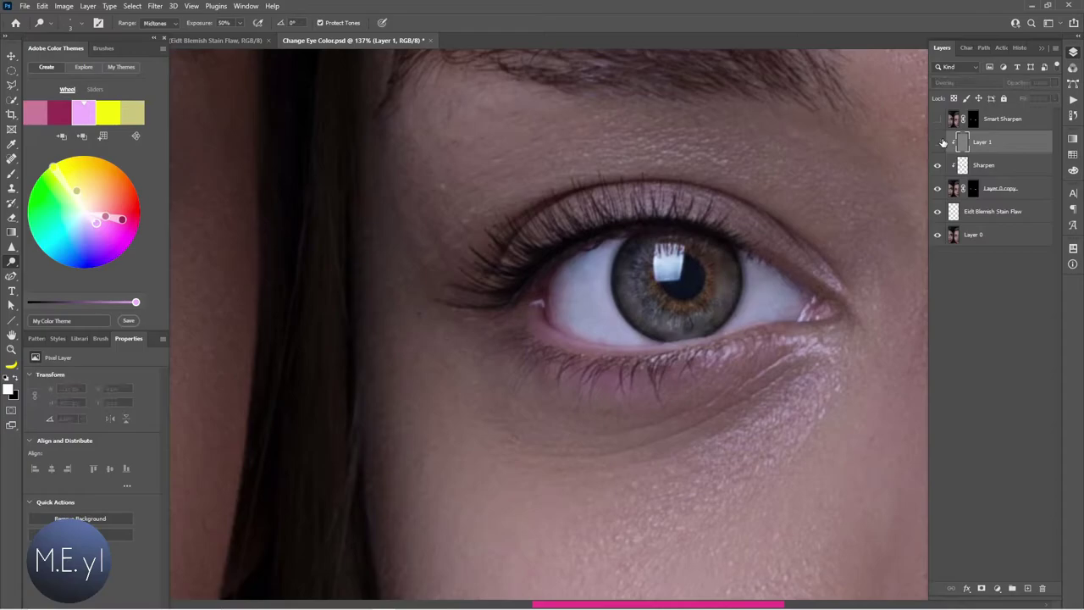
click(938, 141)
key(ctrl+minus)
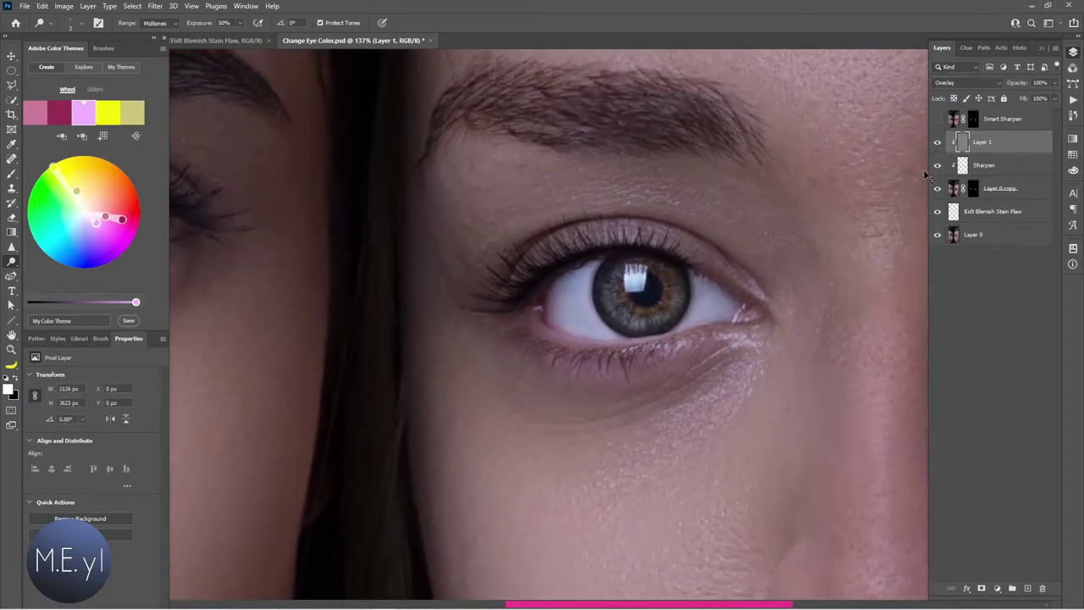
key(ctrl+minus)
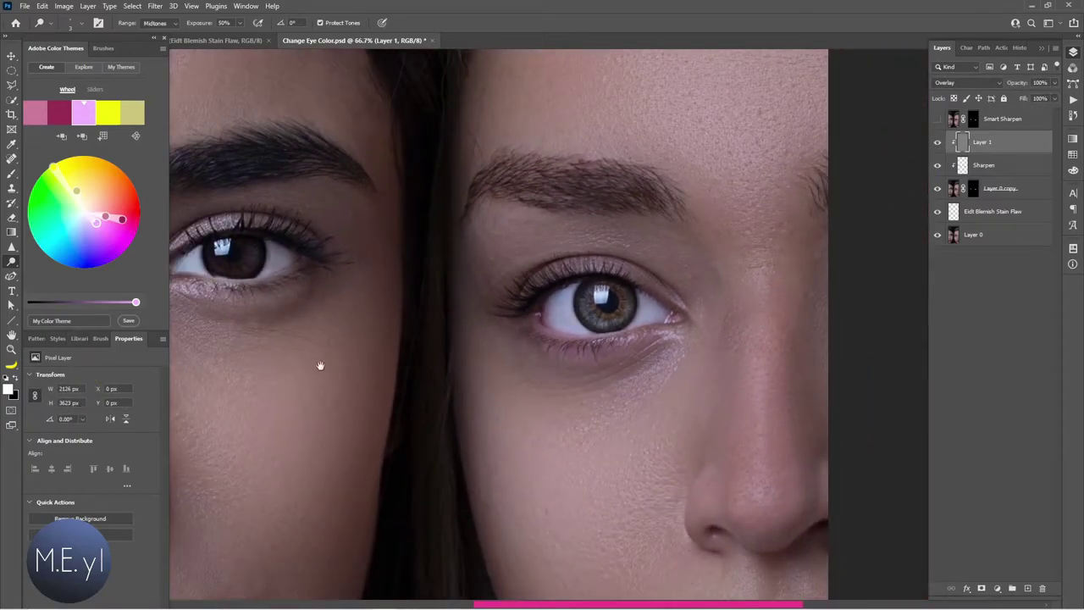
drag(297, 348, 413, 374)
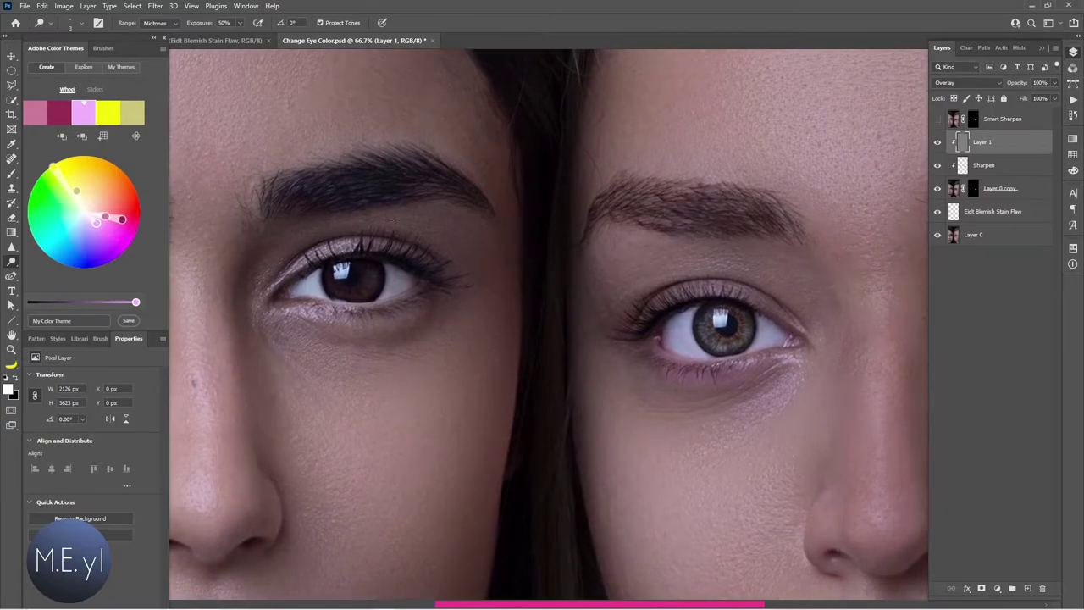
scroll(346, 301, up, 3)
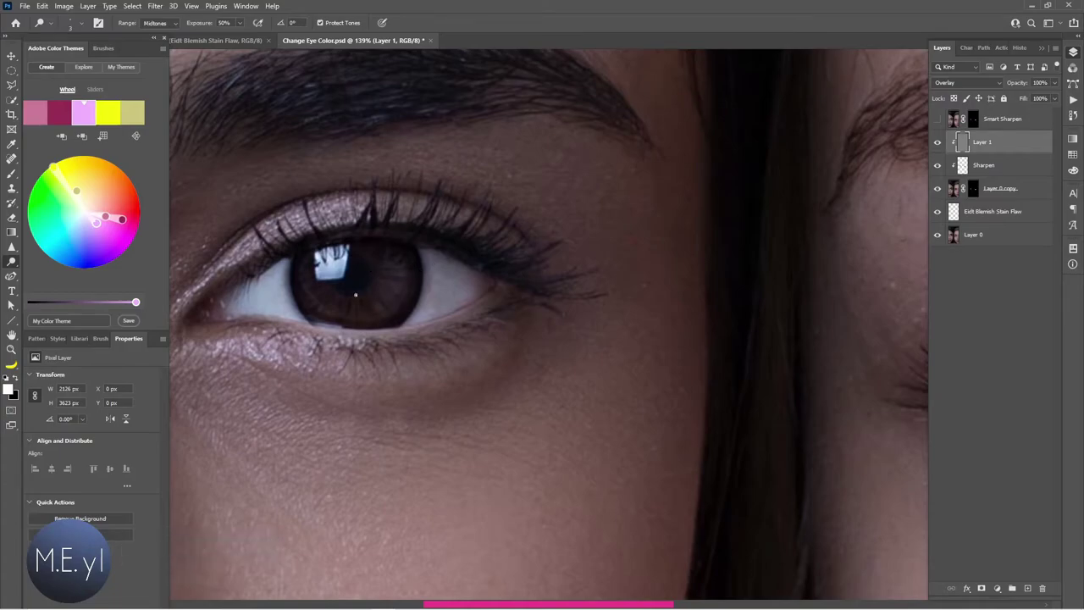
scroll(639, 376, down, 2)
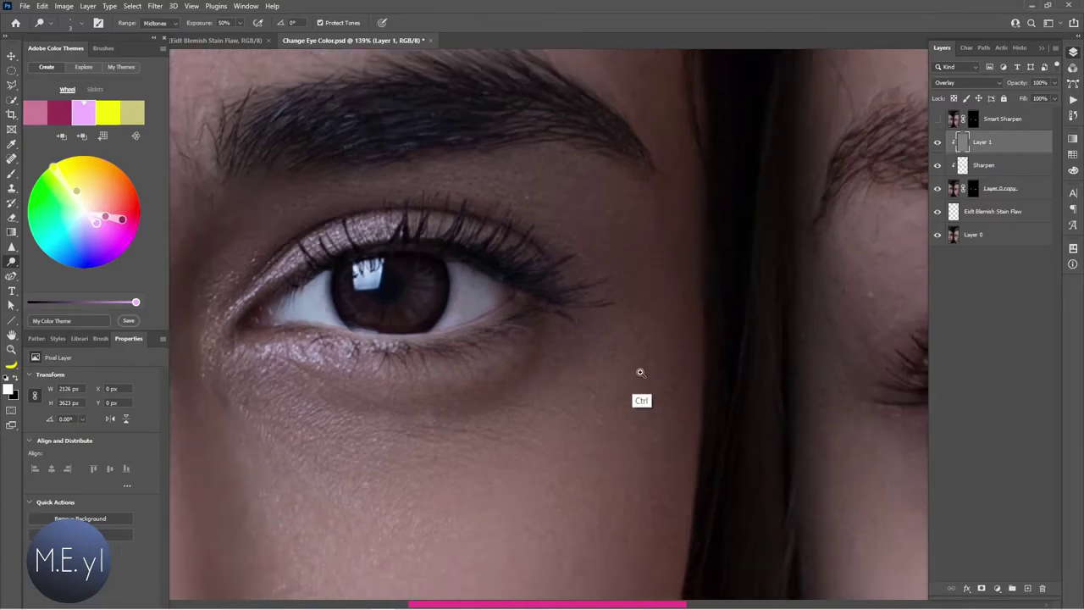
scroll(621, 368, down, 2)
mouse_move(621, 368)
mouse_down()
mouse_move(699, 383)
mouse_move(593, 359)
mouse_up()
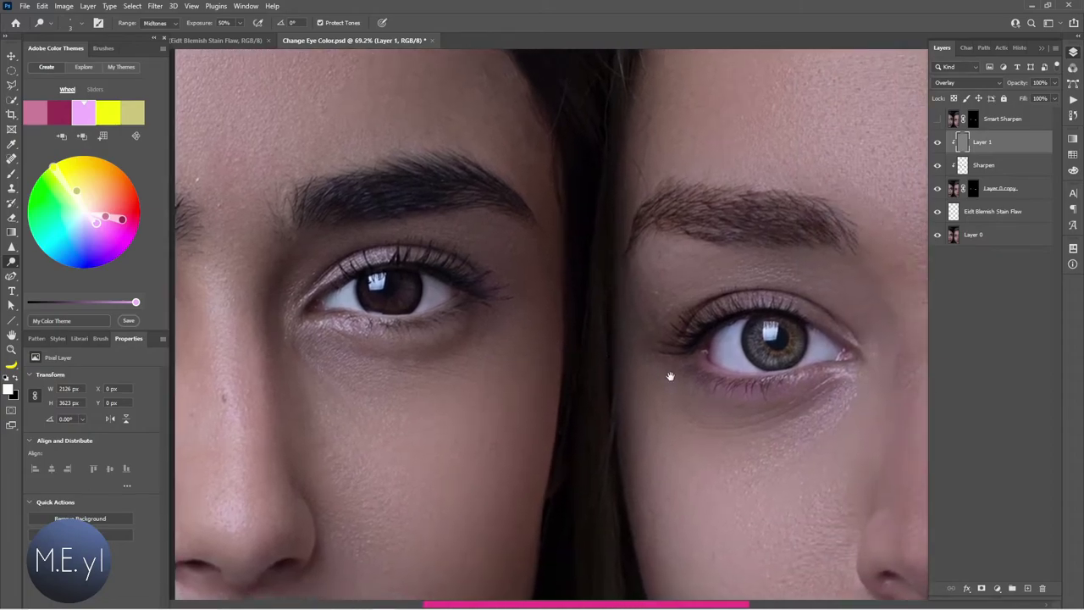
scroll(670, 375, down, 1)
drag(714, 399, 635, 358)
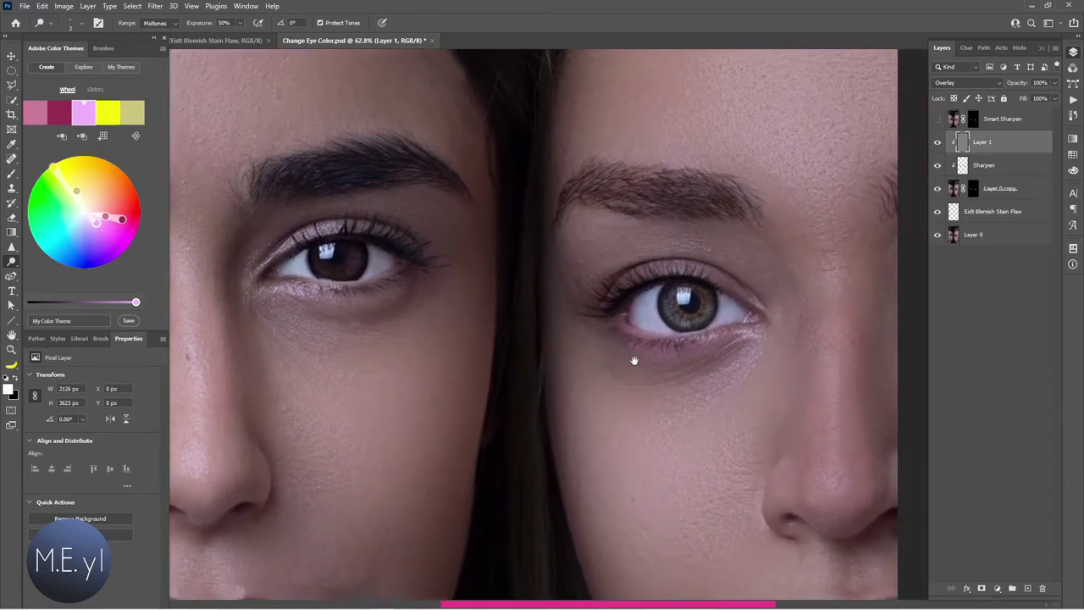
Step: Toggle Layer 1 off and on twice to compare, leaving it visible
click(937, 142)
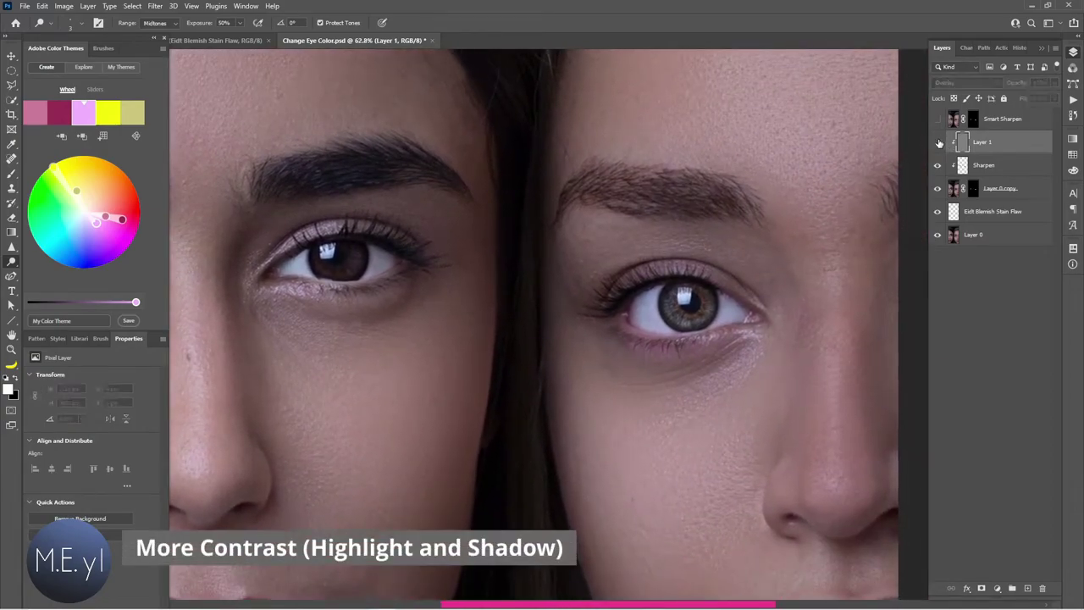
click(938, 142)
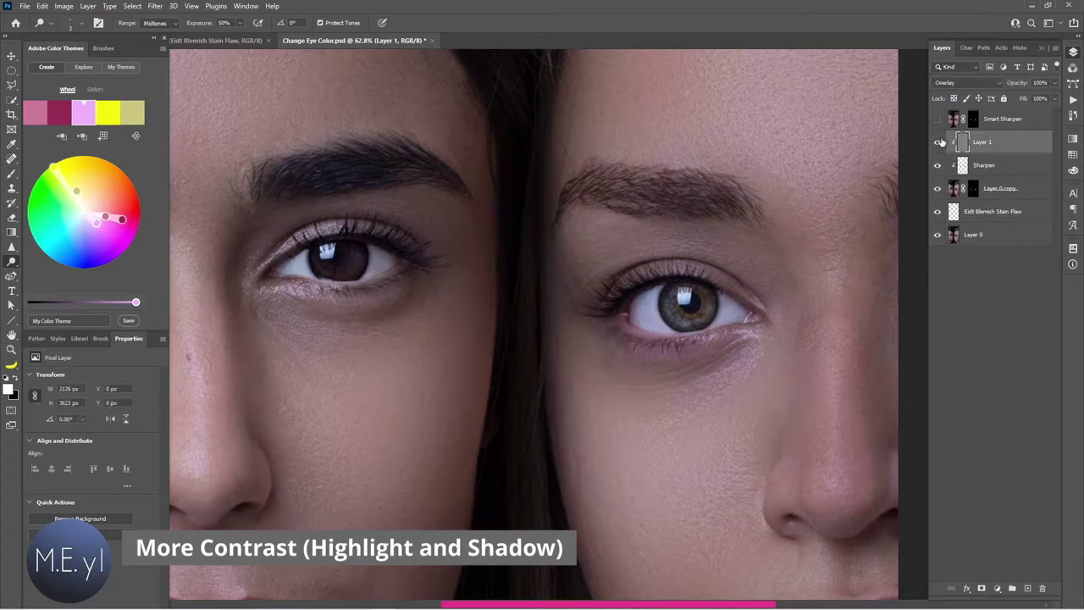
click(937, 142)
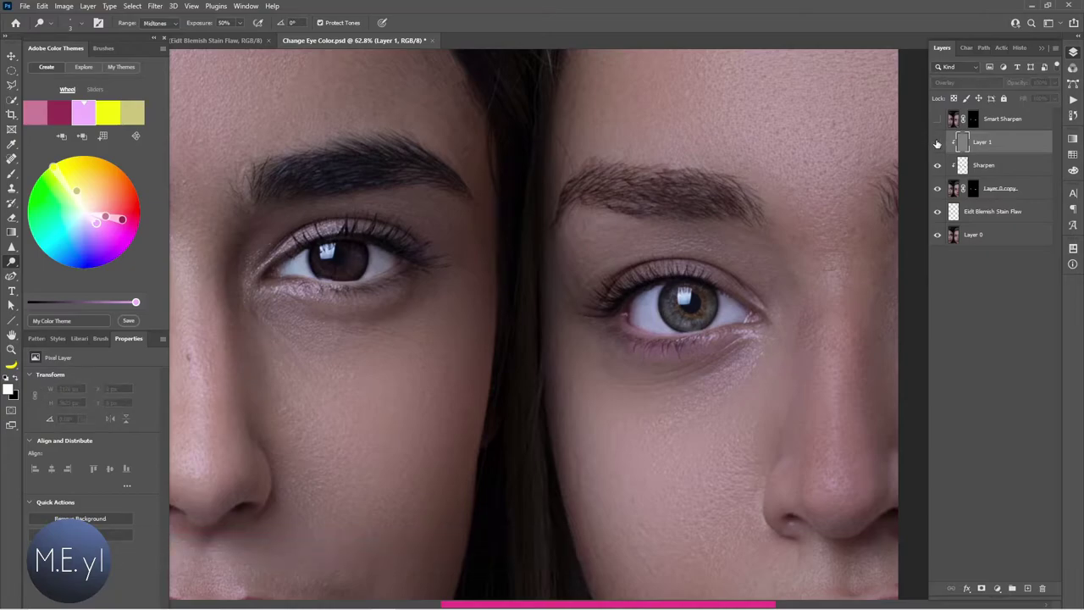
click(938, 143)
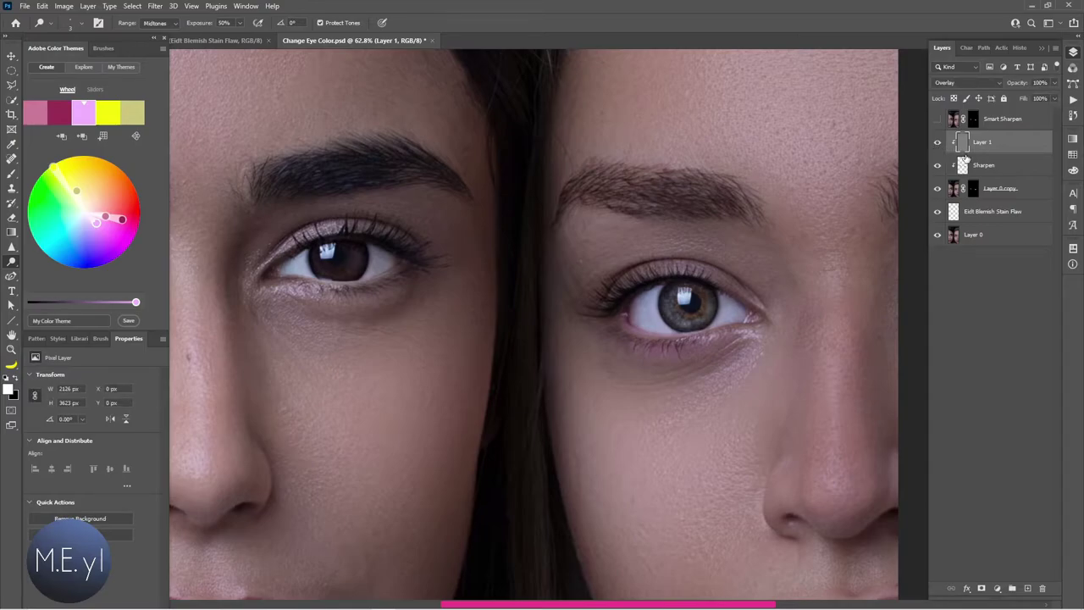
Step: Add a Hue/Saturation layer in Group 1 at Hue +114 and copy Layer 0 copy's iris mask onto the group
click(999, 589)
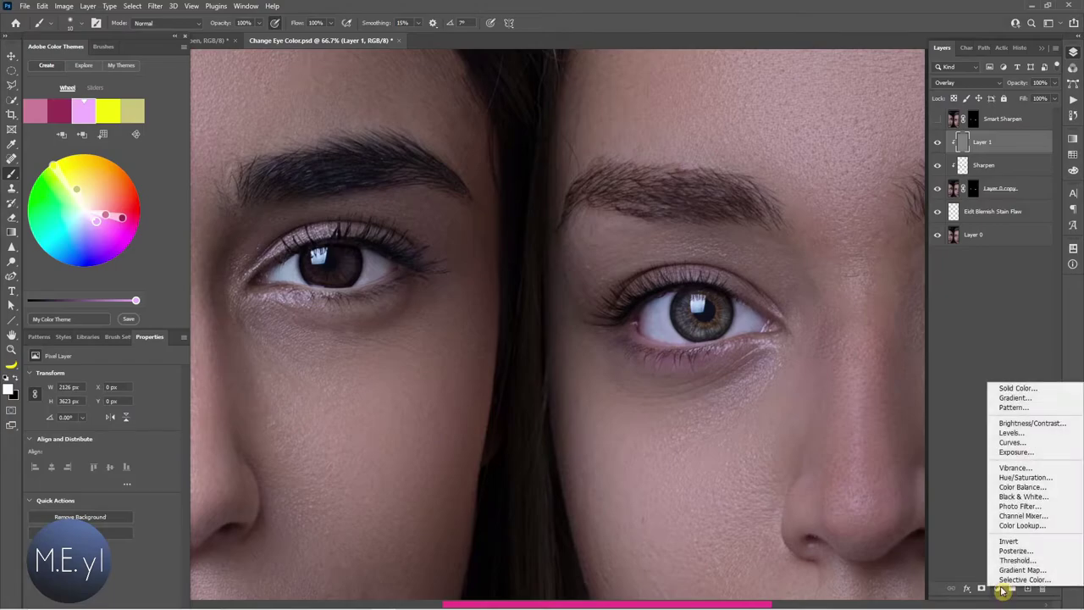
click(1014, 478)
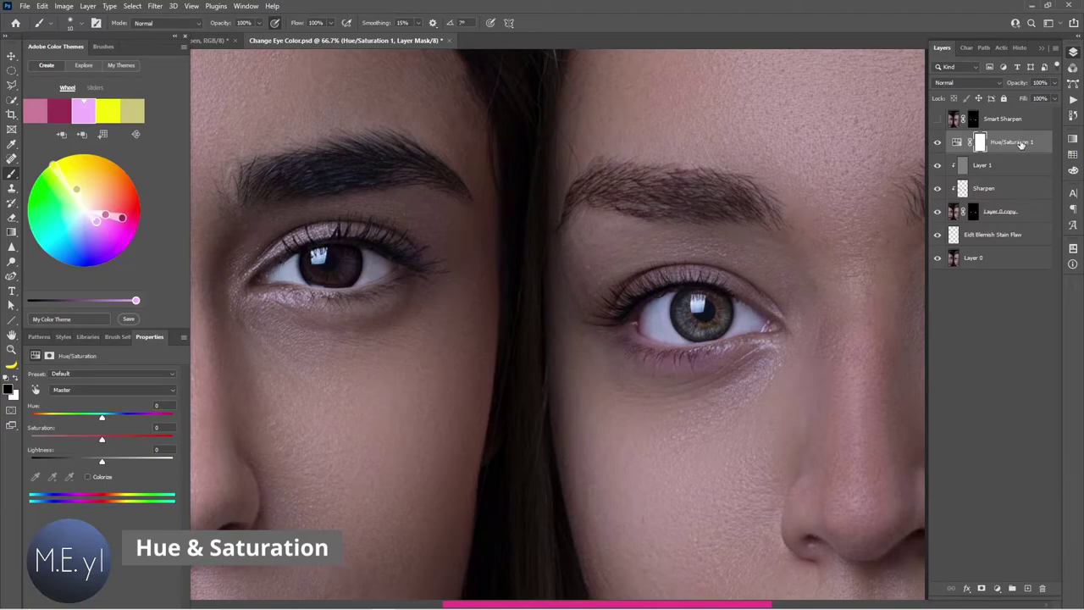
key(ctrl+g)
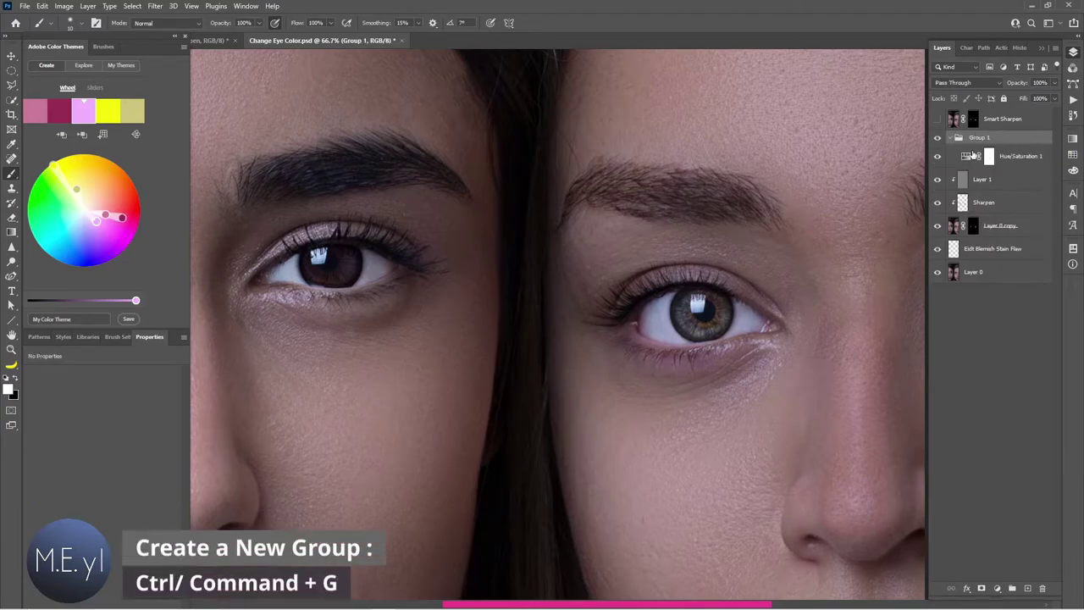
click(951, 139)
click(952, 139)
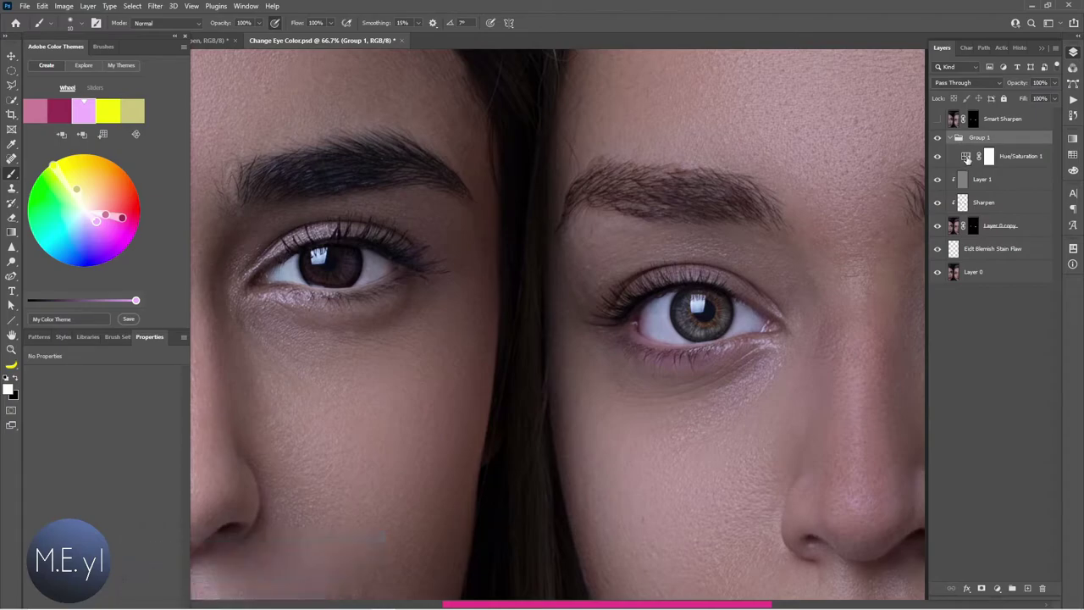
click(967, 157)
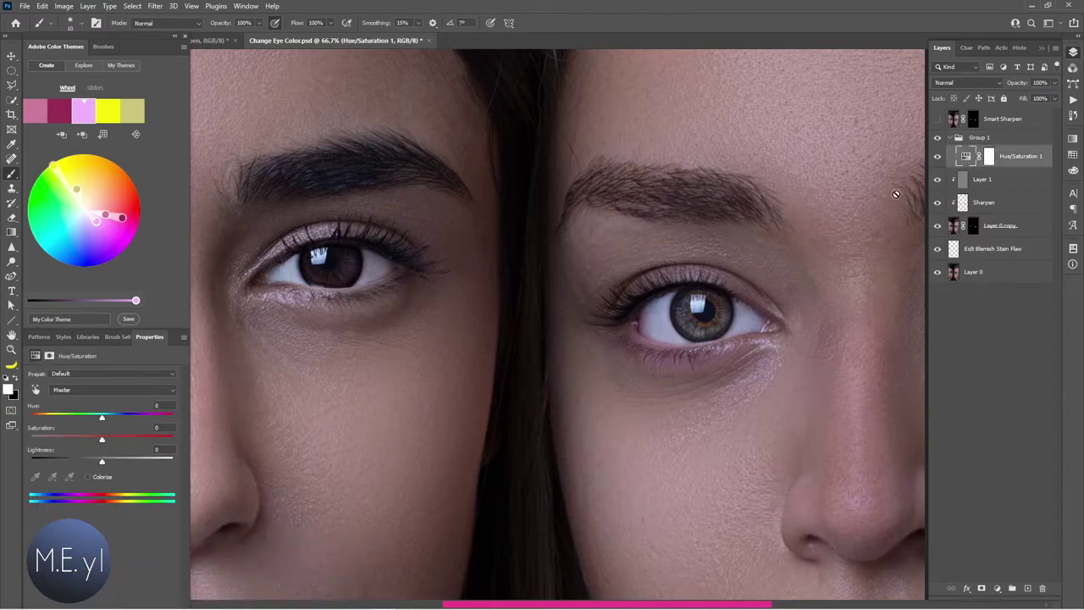
drag(101, 417, 156, 424)
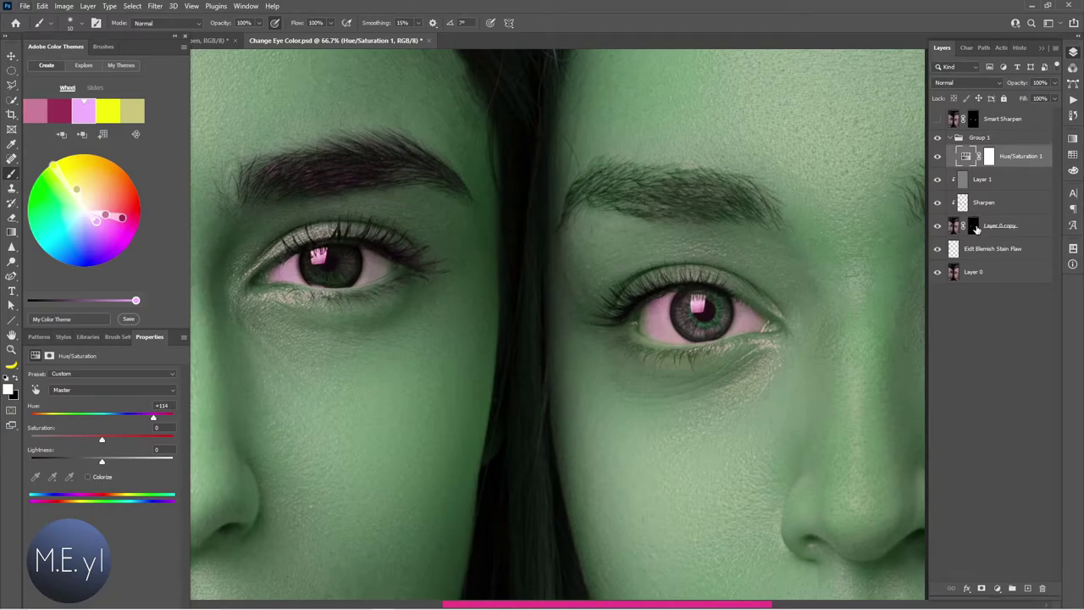
drag(976, 229, 993, 142)
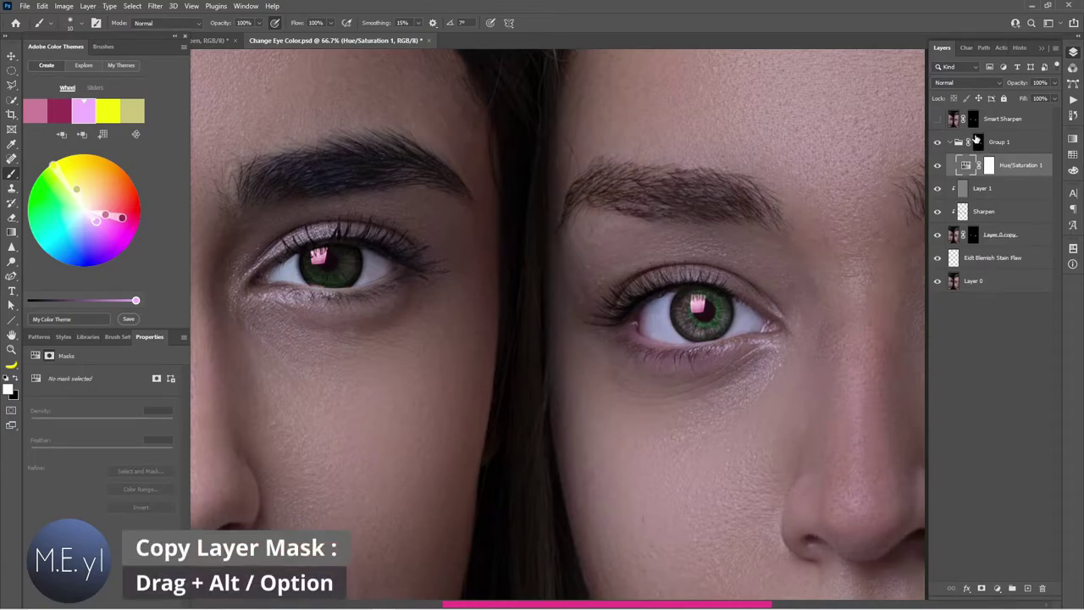
click(967, 165)
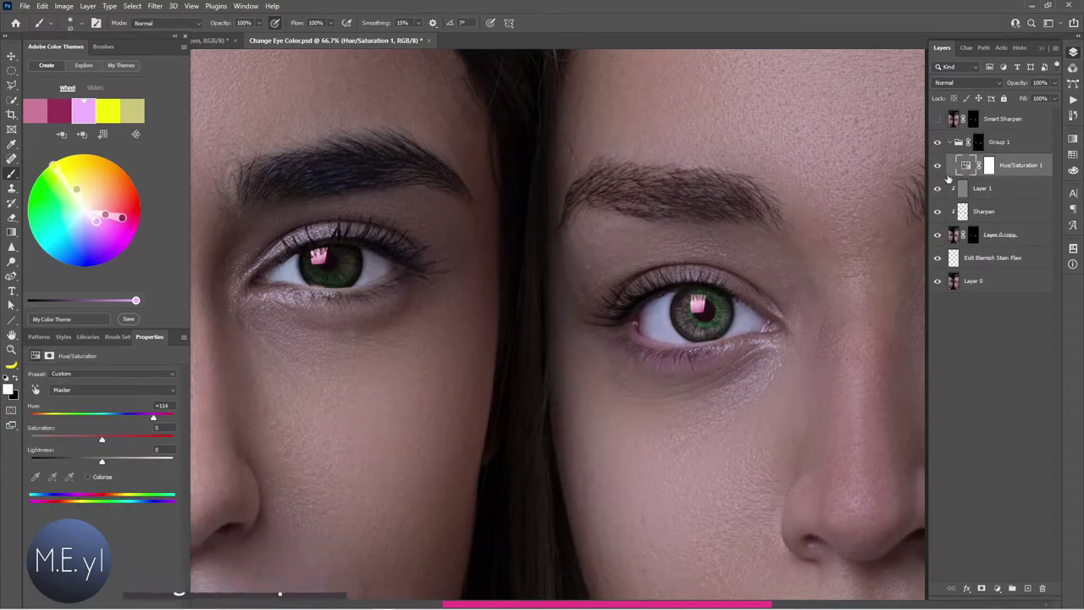
Step: Set Hue -166 and Saturation +49, then select the adjustment's mask and zoom on the right eye
mouse_move(152, 422)
mouse_down()
mouse_move(172, 422)
mouse_move(46, 423)
mouse_move(139, 424)
mouse_move(126, 443)
mouse_move(135, 444)
mouse_move(164, 420)
mouse_move(34, 423)
mouse_up()
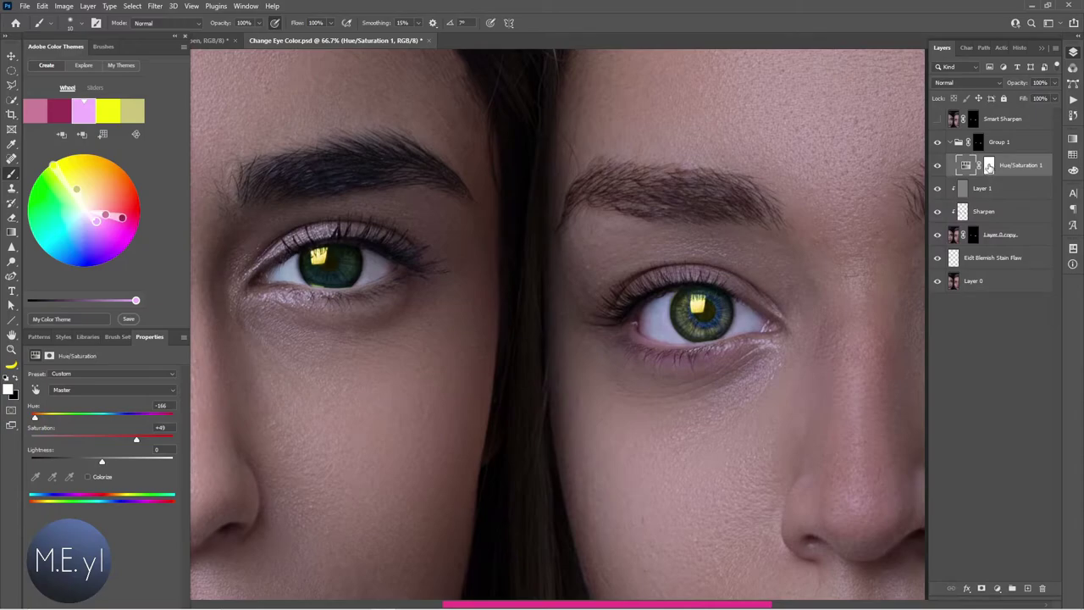
click(988, 167)
drag(726, 311, 773, 344)
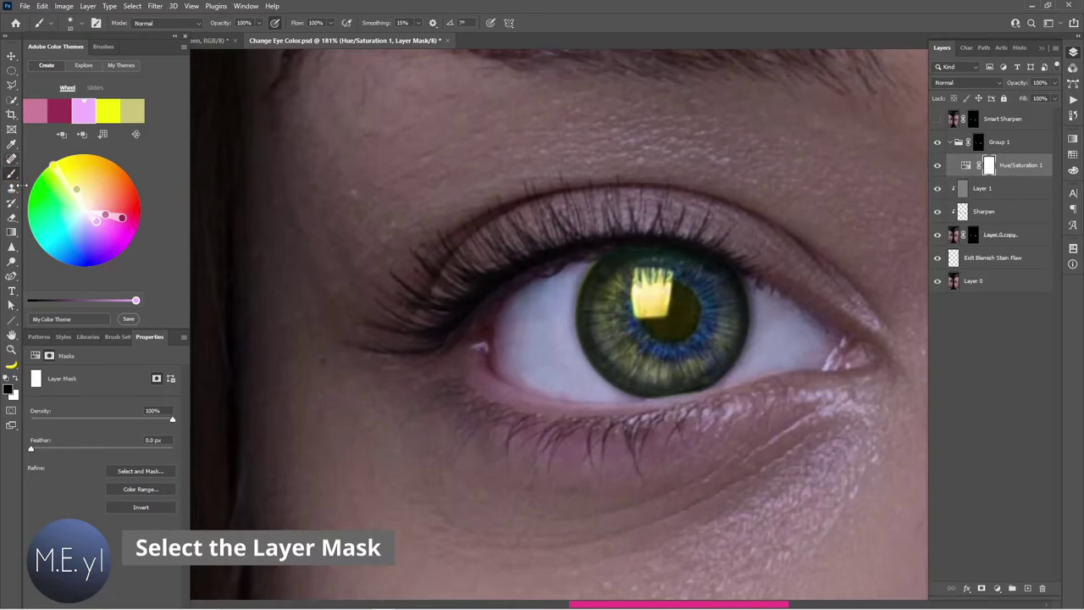
Step: Paint black at 64% flow over the blue pupil ring on the mask, then preview the mask
click(15, 381)
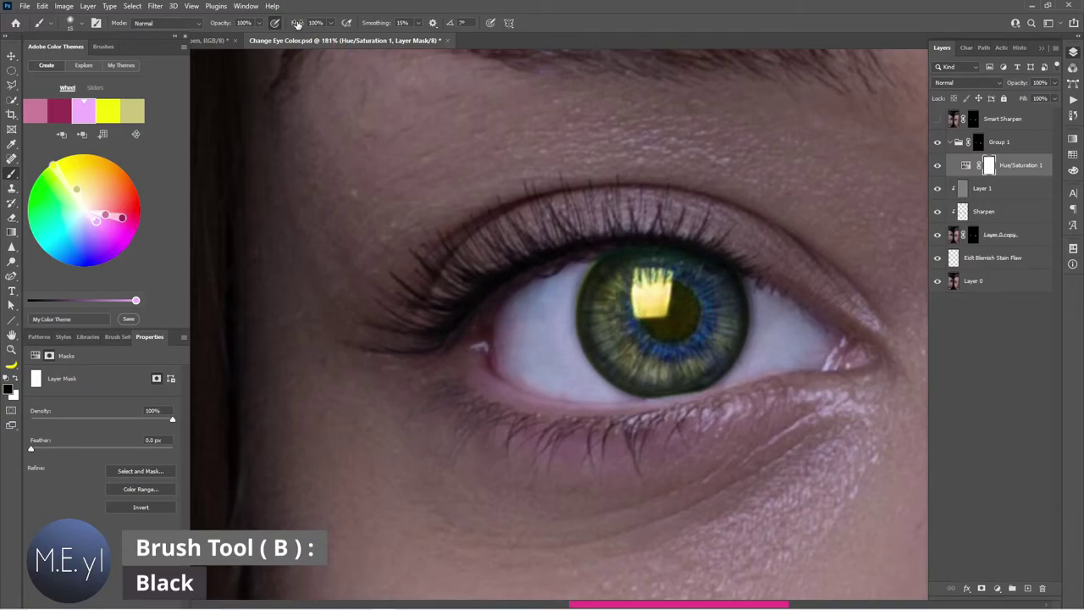
drag(302, 24, 278, 23)
mouse_move(631, 320)
mouse_down()
mouse_move(675, 344)
mouse_move(695, 286)
mouse_move(710, 317)
mouse_move(639, 332)
mouse_move(660, 355)
mouse_move(701, 284)
mouse_move(668, 365)
mouse_move(642, 346)
mouse_move(685, 274)
mouse_move(634, 302)
mouse_move(639, 317)
mouse_up()
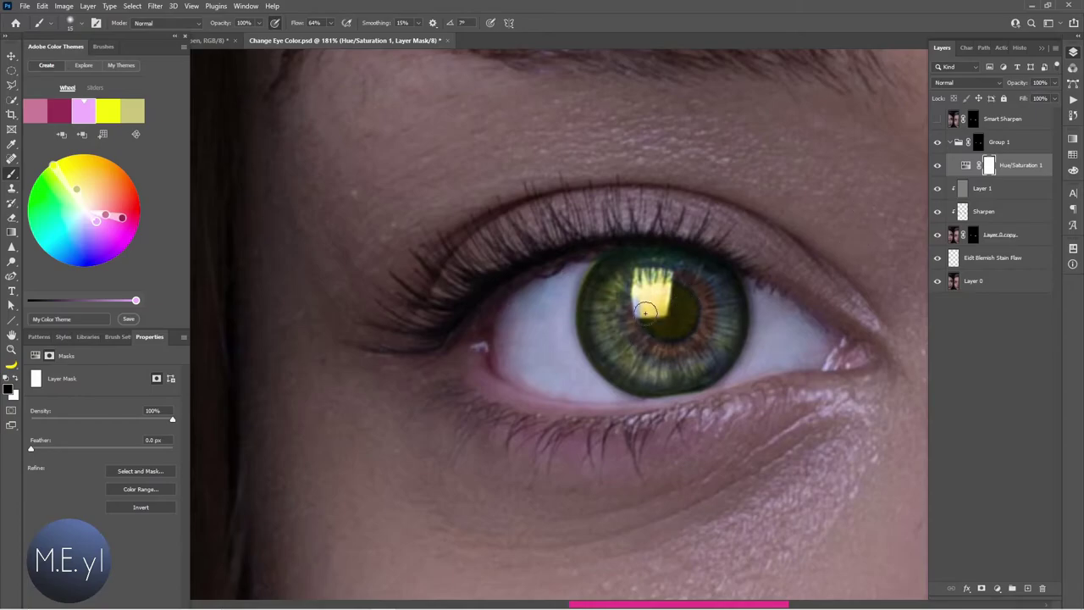
key(x)
alt+click(989, 165)
alt+click(990, 165)
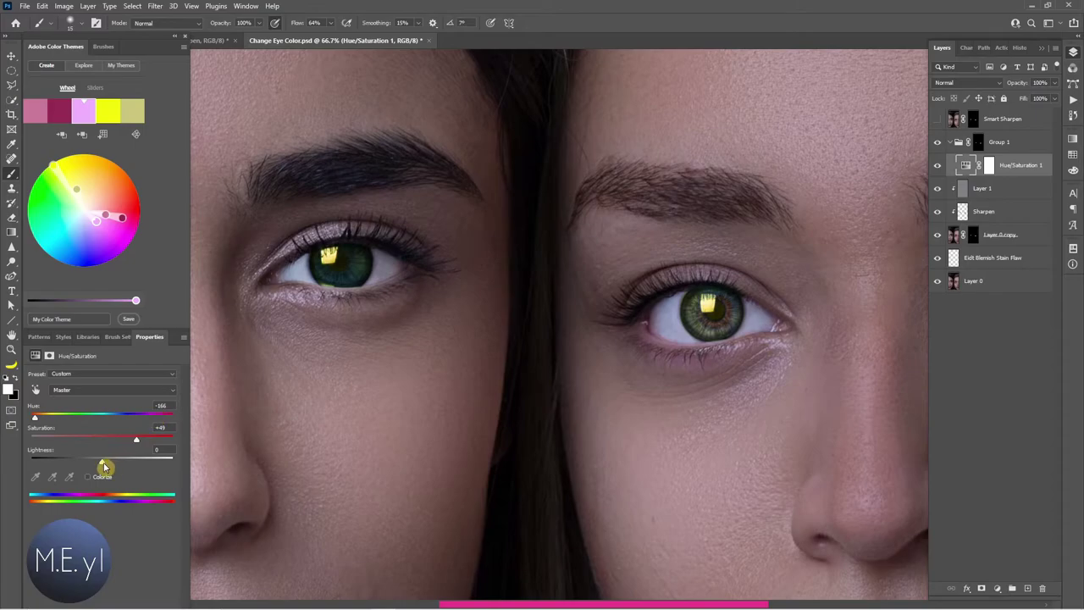
Step: Try brighter and darker Lightness values, then reset Lightness to 0
drag(103, 465, 163, 467)
mouse_move(132, 467)
mouse_down()
mouse_move(39, 467)
mouse_move(93, 468)
mouse_up()
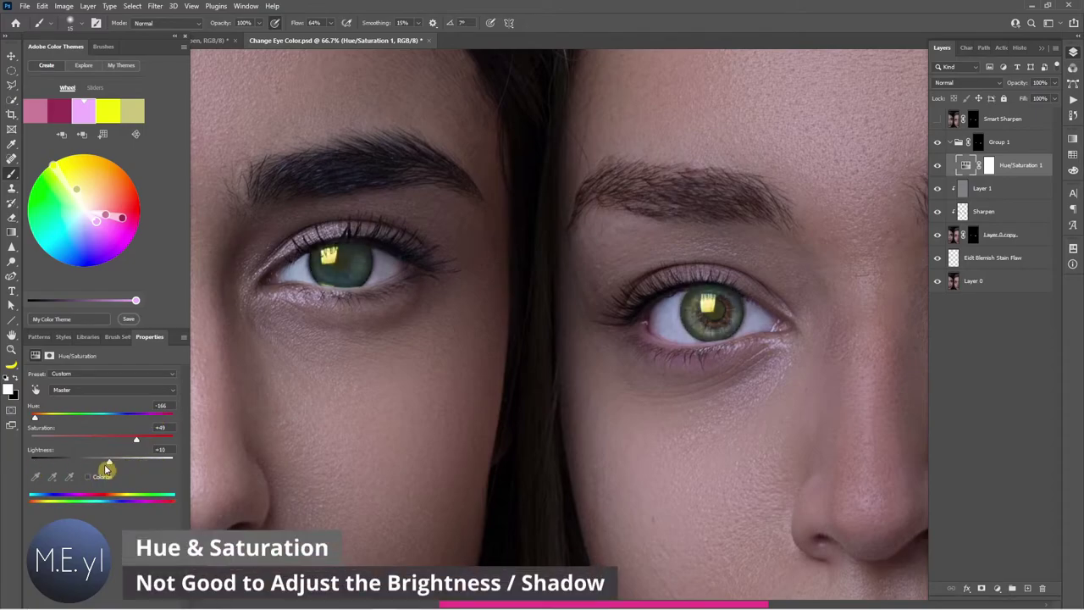
text(0)
key(Return)
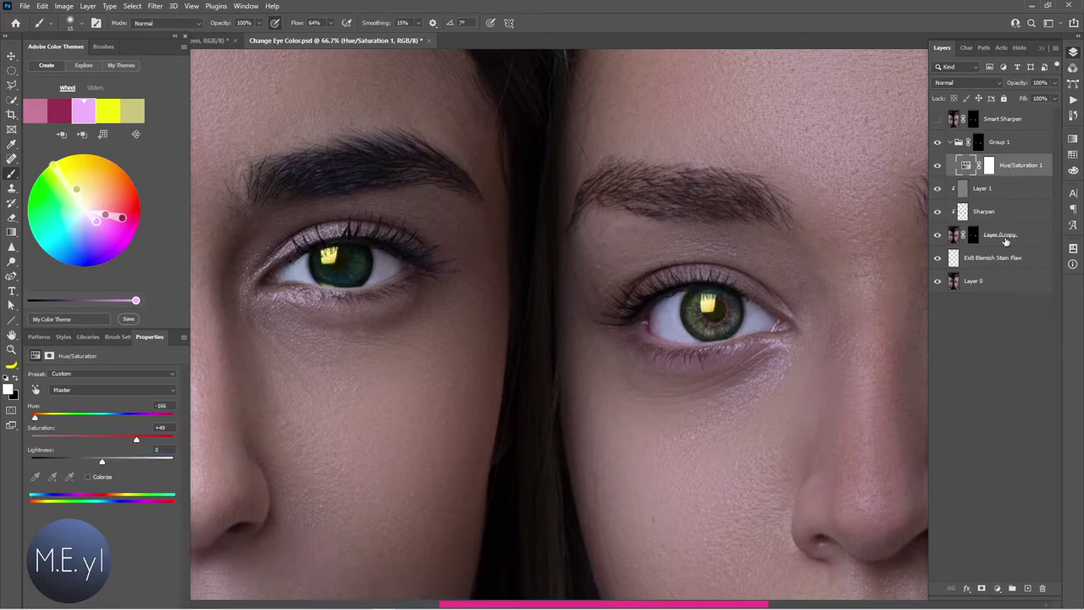
Step: Add a Levels adjustment in Group 1 with white input 188 and midtones 0.80
click(997, 588)
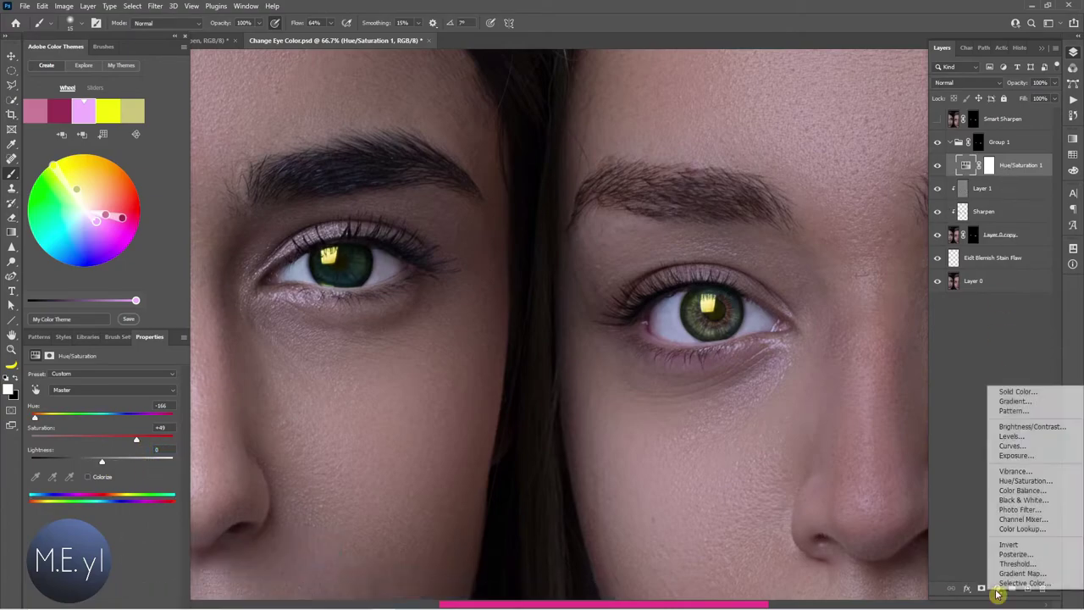
click(1016, 437)
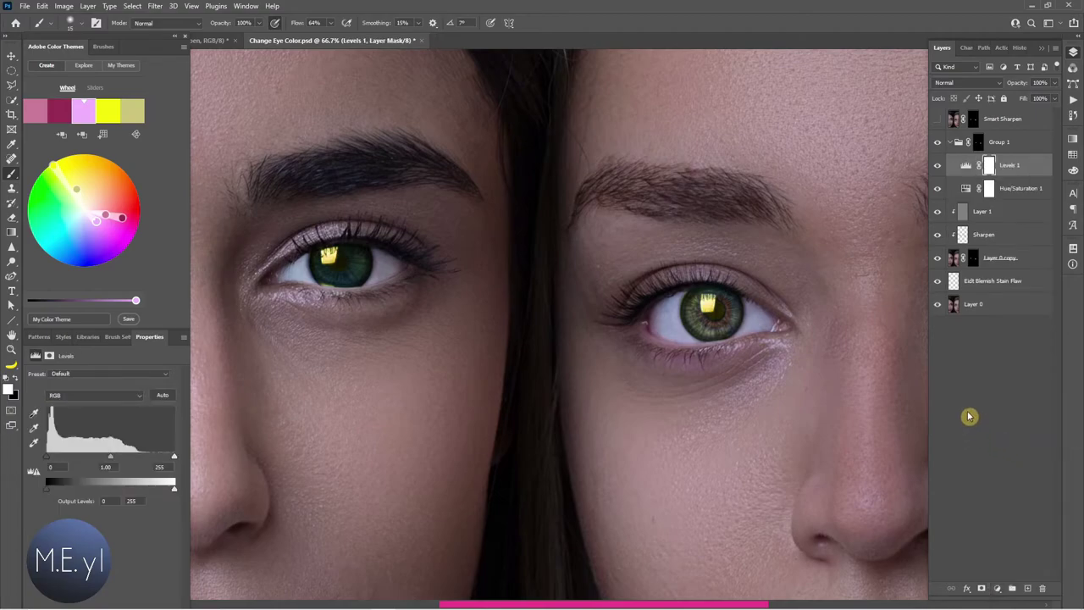
drag(173, 457, 142, 462)
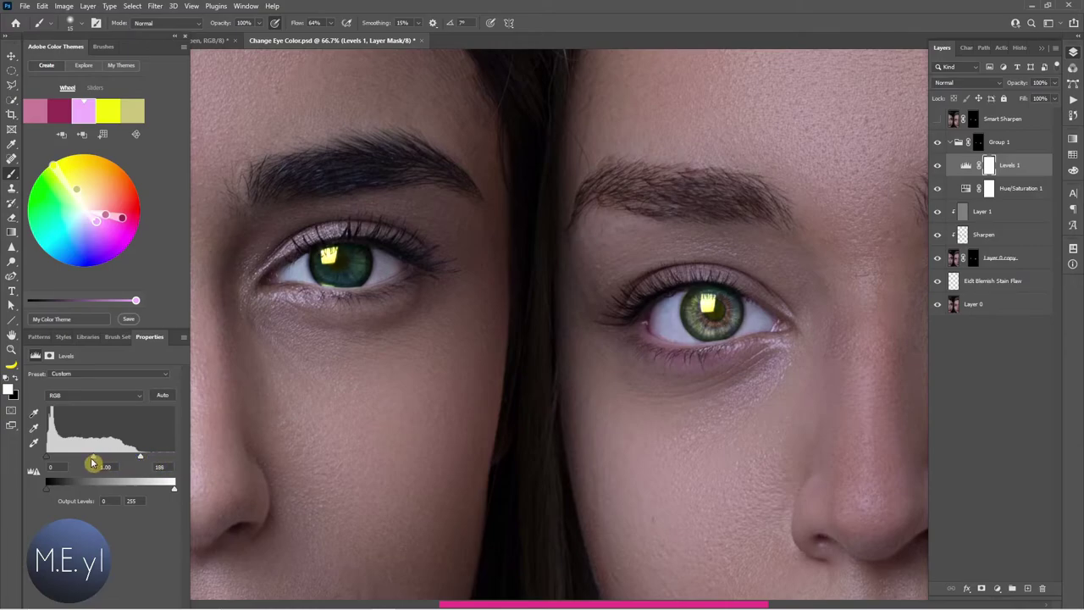
drag(92, 459, 99, 462)
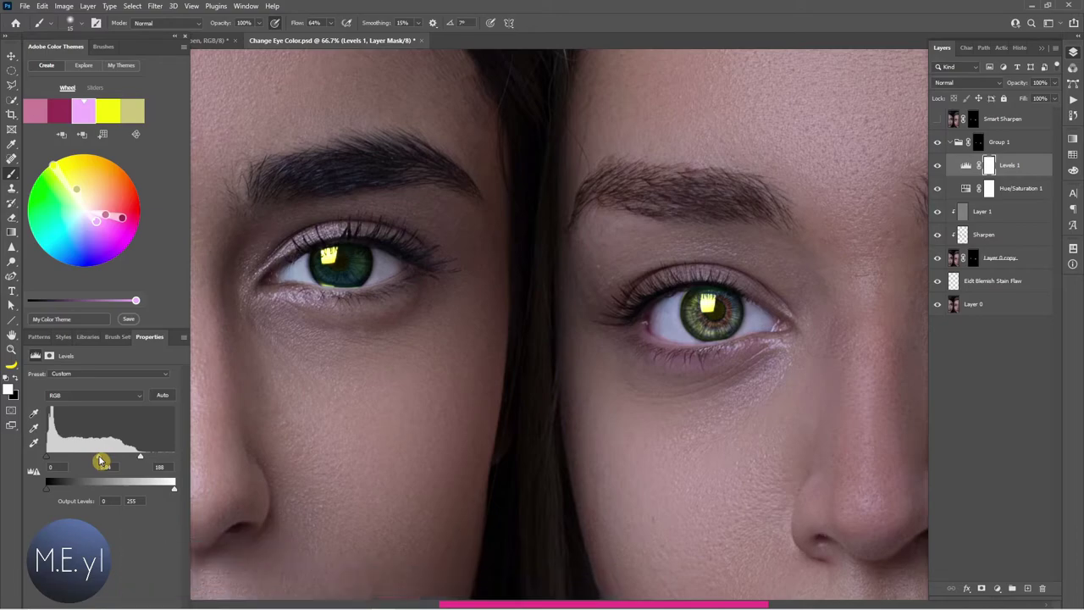
drag(102, 462, 100, 462)
click(965, 188)
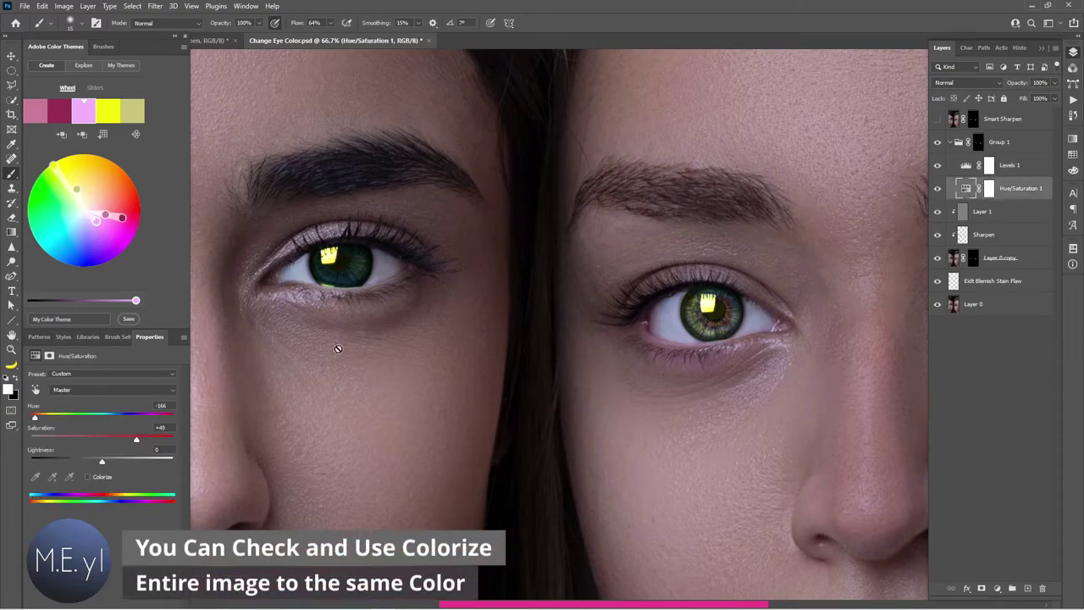
Step: Nudge the hue greener and preview the Hue/Saturation 1 mask on its own
drag(36, 418, 49, 422)
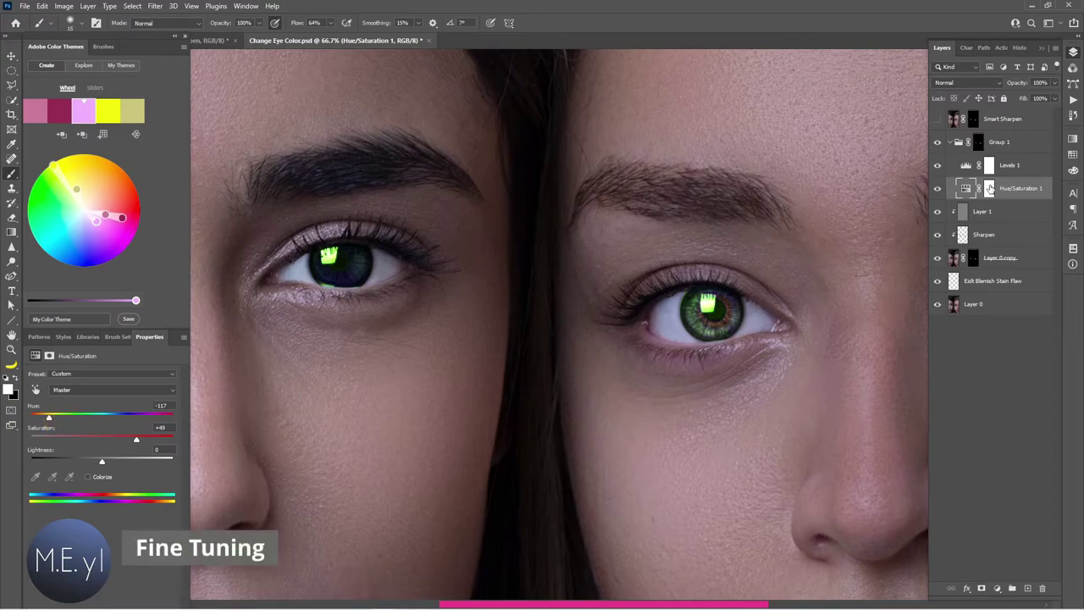
click(990, 188)
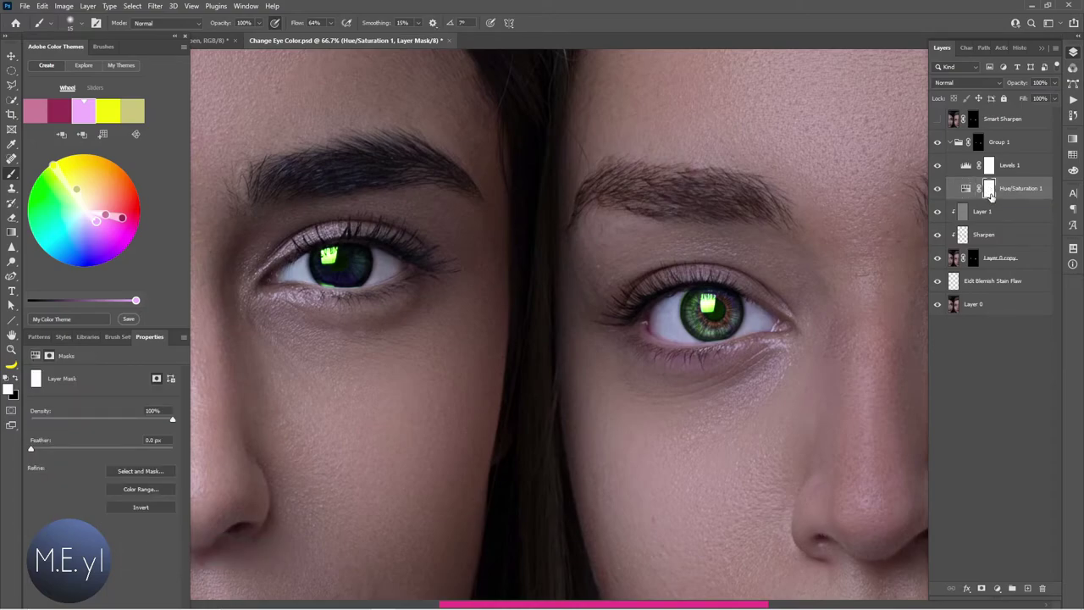
scroll(707, 312, up, 2)
scroll(707, 312, up, 4)
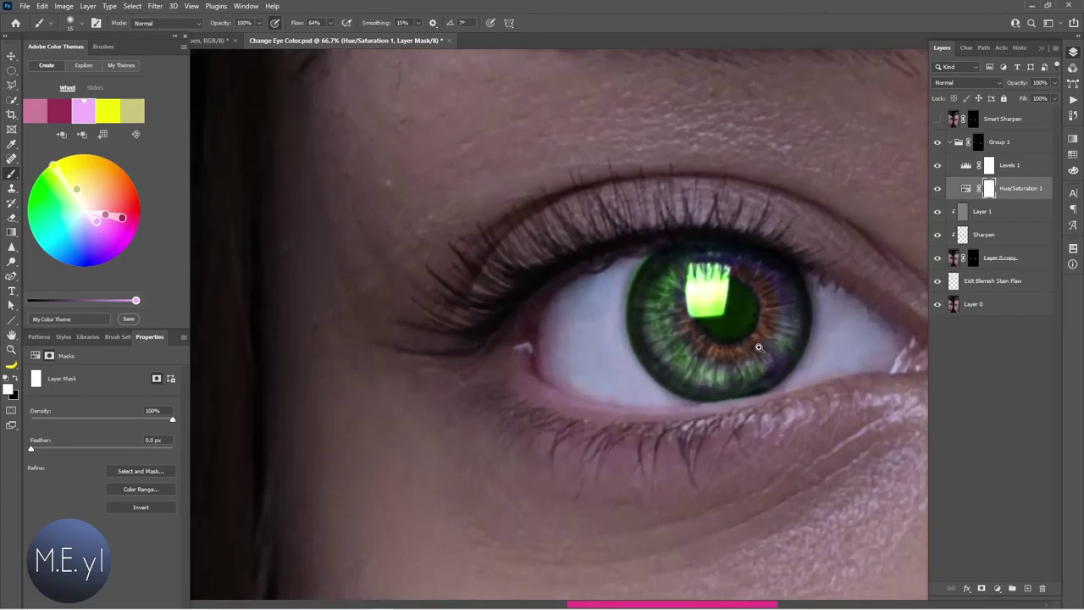
alt+click(989, 188)
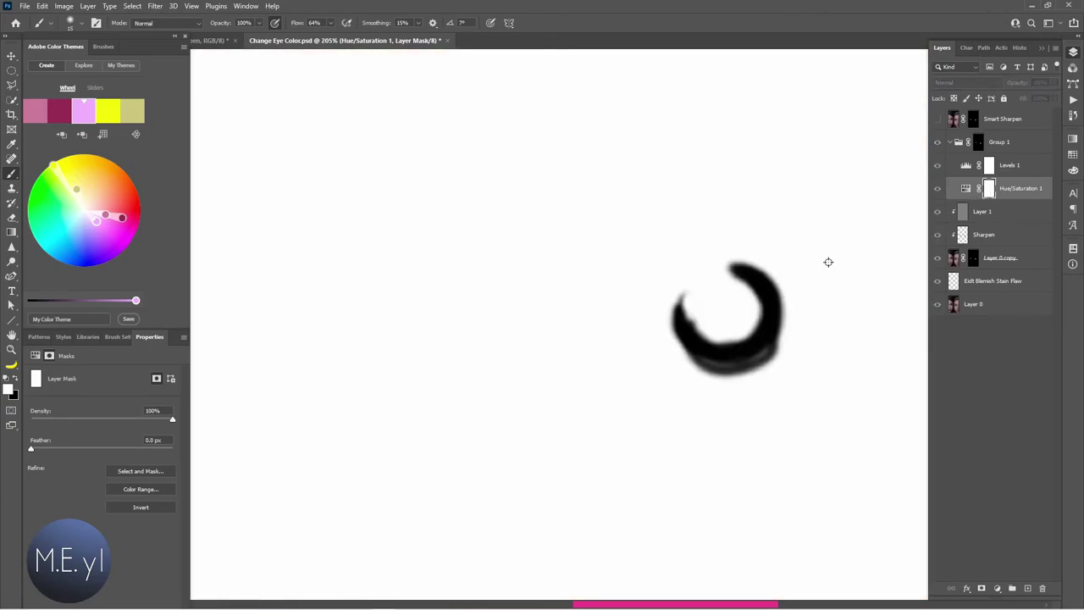
alt+click(989, 188)
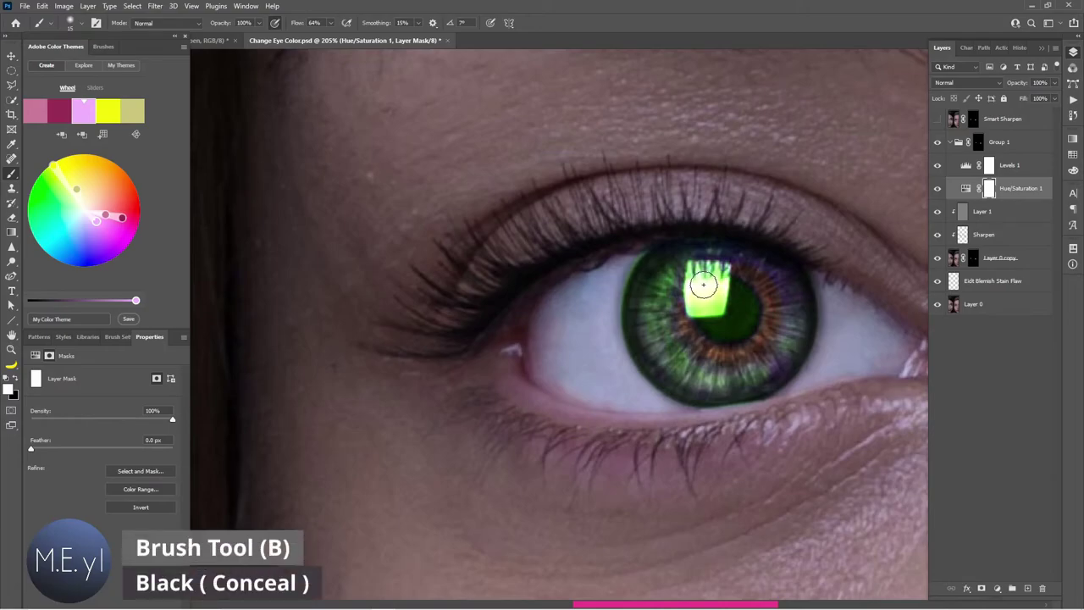
Step: Paint black over the right iris catchlight on the mask, check it, and zoom to fit
key(x)
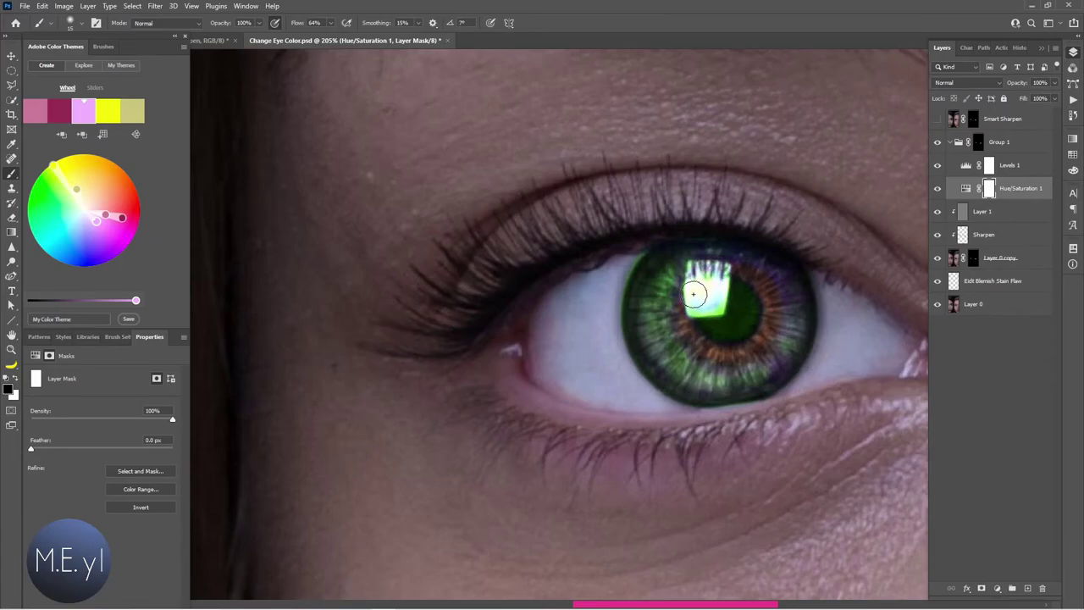
mouse_move(715, 297)
mouse_down()
mouse_move(698, 286)
mouse_move(710, 287)
mouse_up()
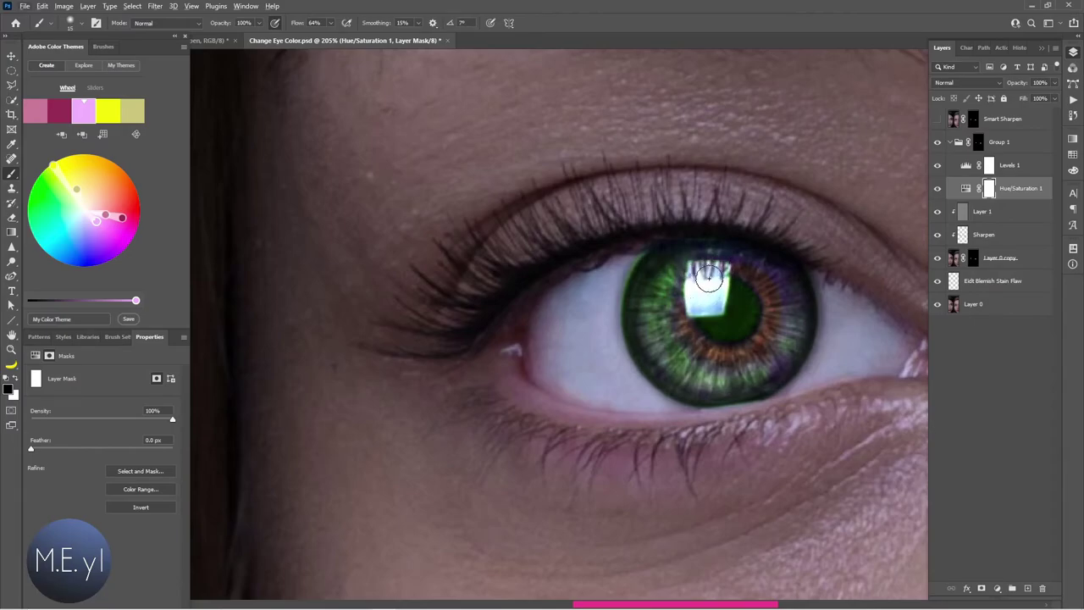
alt+click(989, 189)
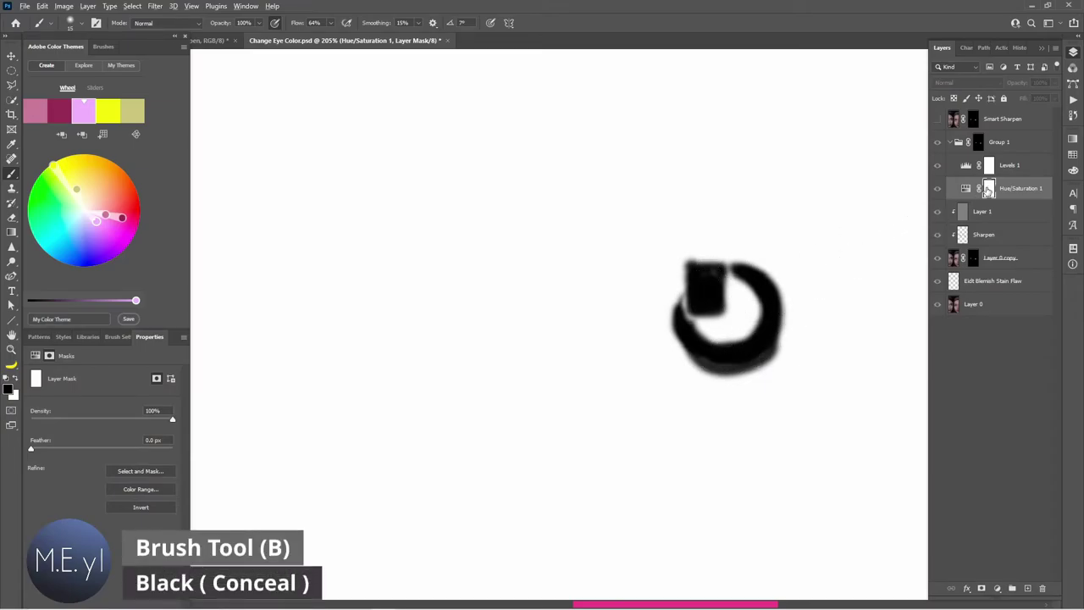
alt+click(987, 190)
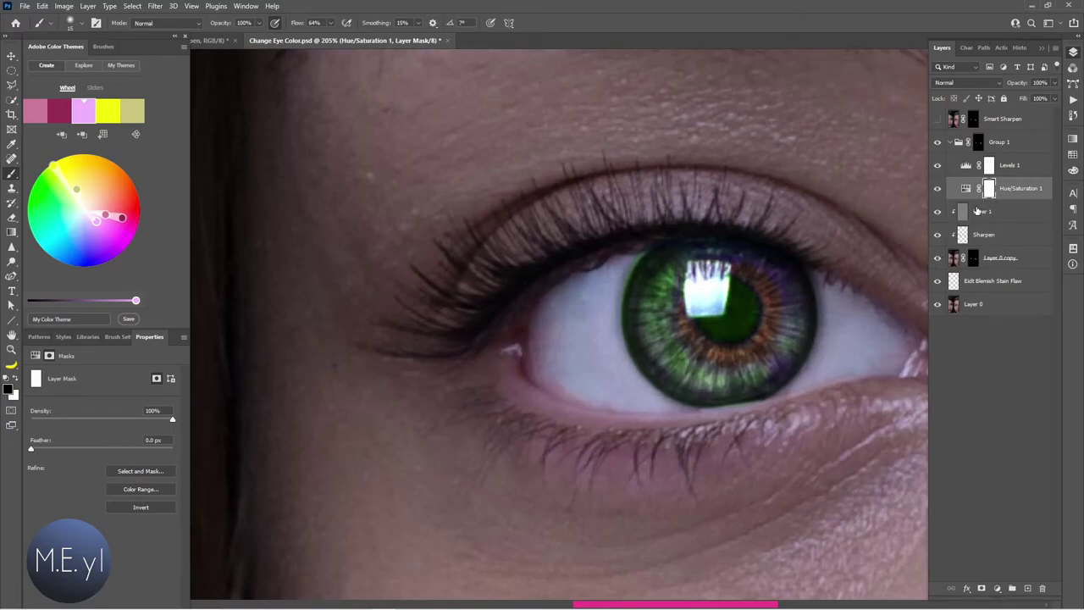
key(ctrl+0)
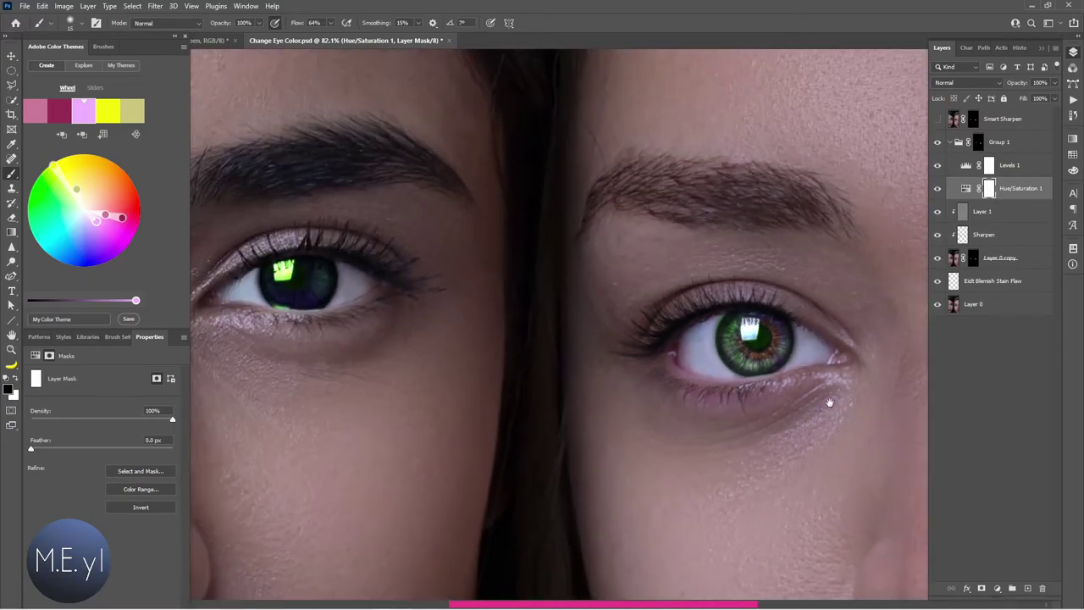
Step: Shift the Hue/Saturation 1 iris hue to -147 for a green tone
drag(830, 399, 801, 387)
click(965, 188)
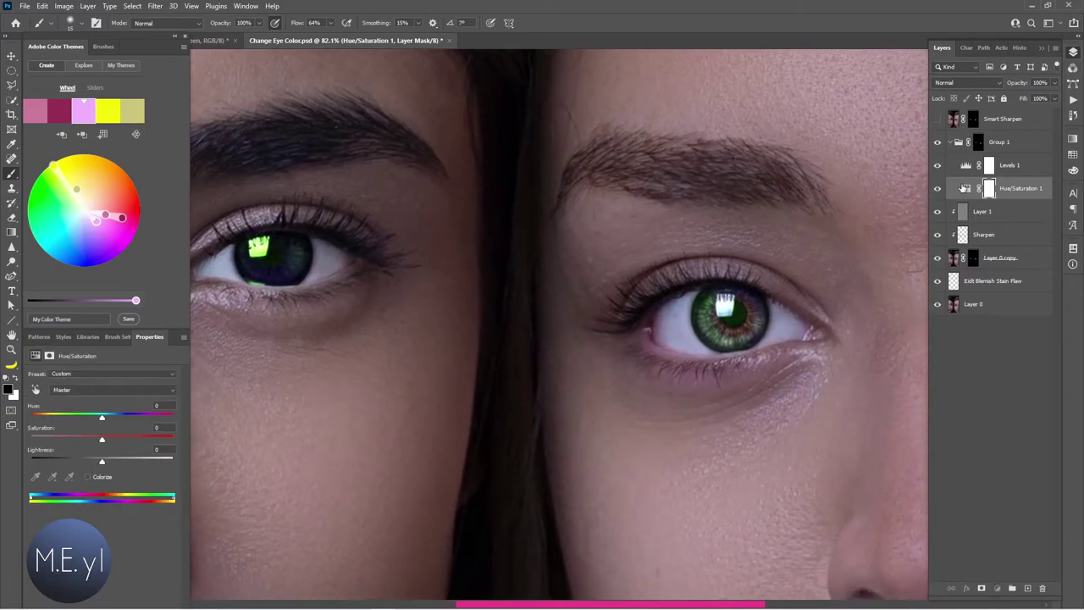
click(78, 418)
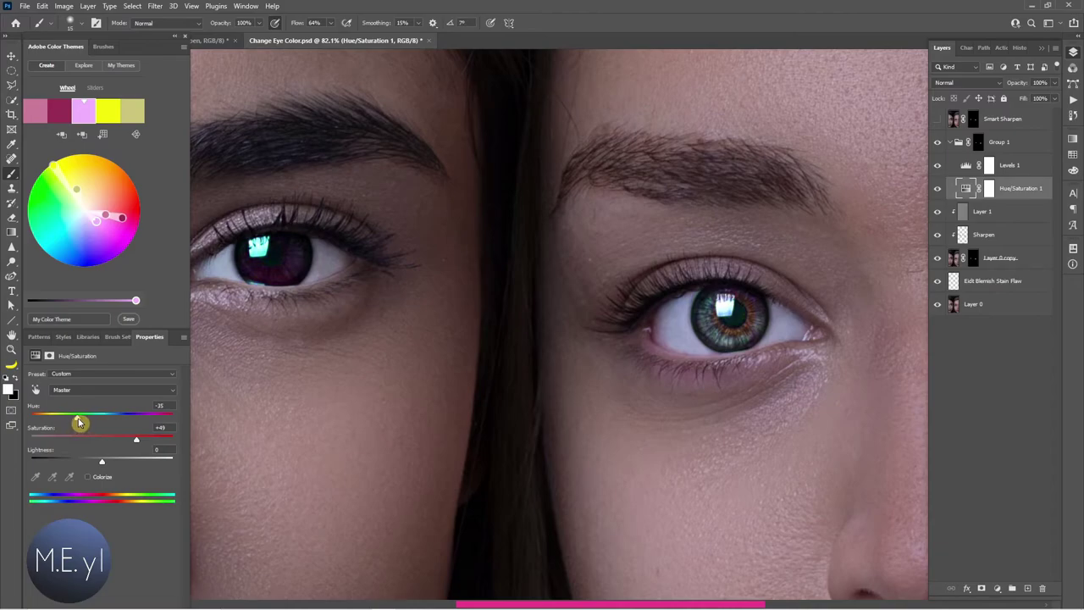
mouse_move(78, 421)
mouse_down()
mouse_move(176, 433)
mouse_move(41, 438)
mouse_up()
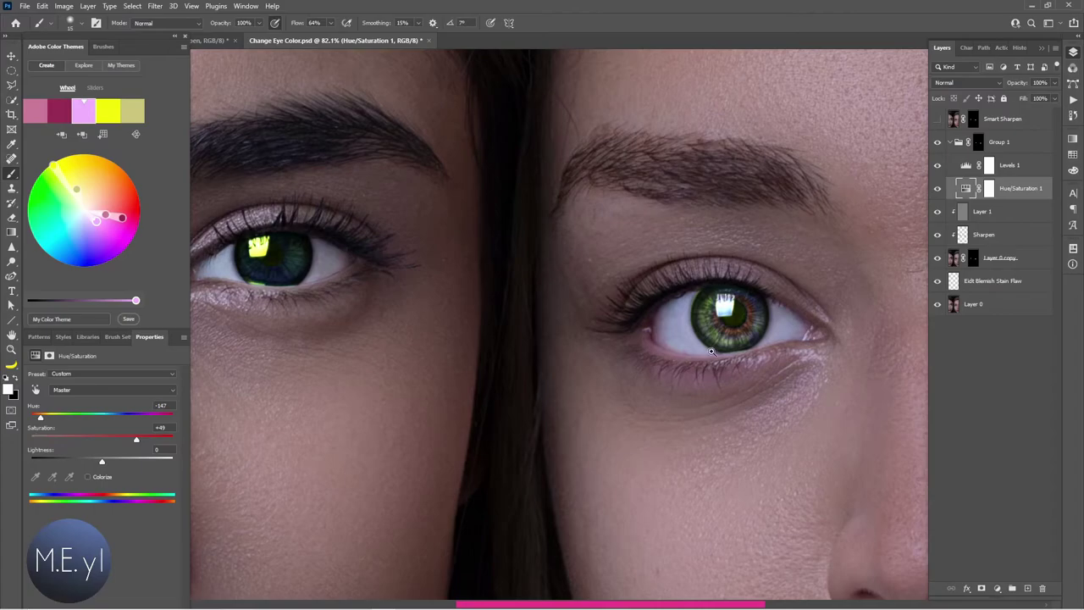
scroll(712, 351, up, 5)
scroll(712, 351, down, 2)
scroll(712, 350, down, 1)
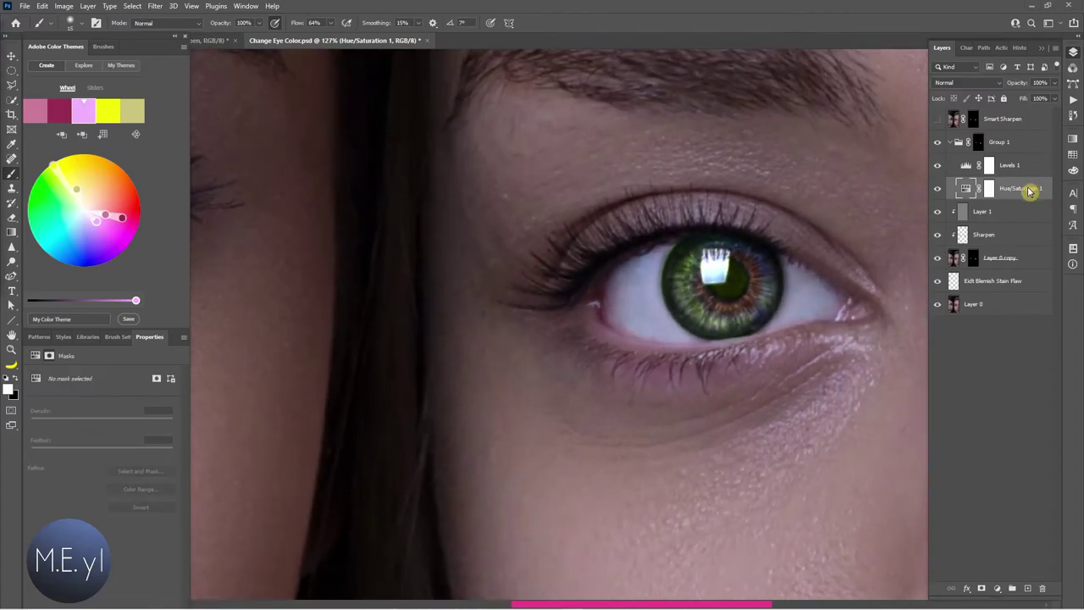
Step: Zoom out to both faces and toggle Group 1 off and on to compare the eyes
click(948, 145)
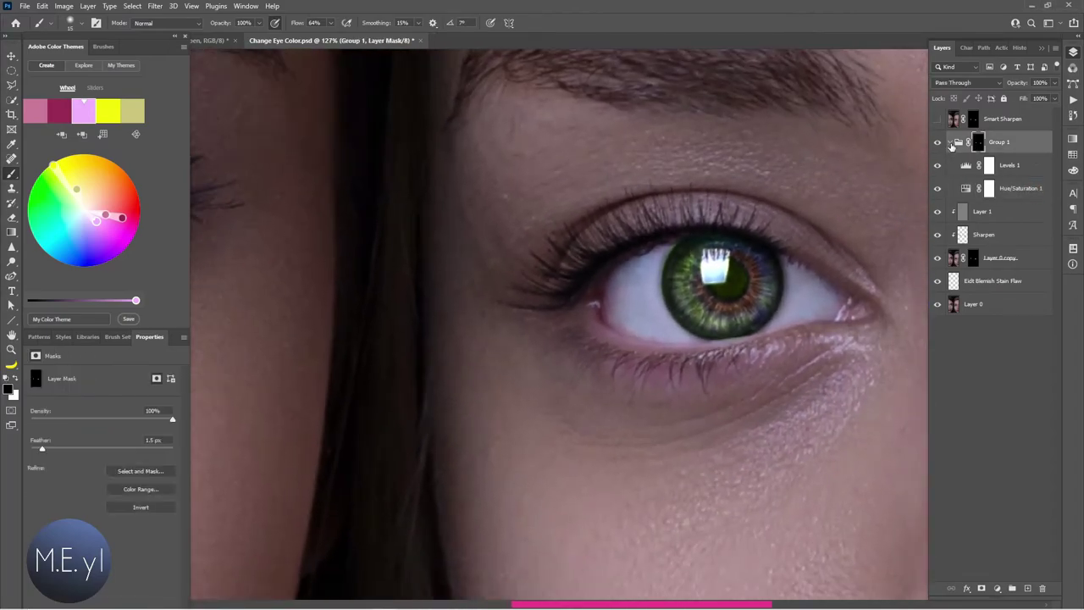
click(938, 142)
key(ctrl+minus)
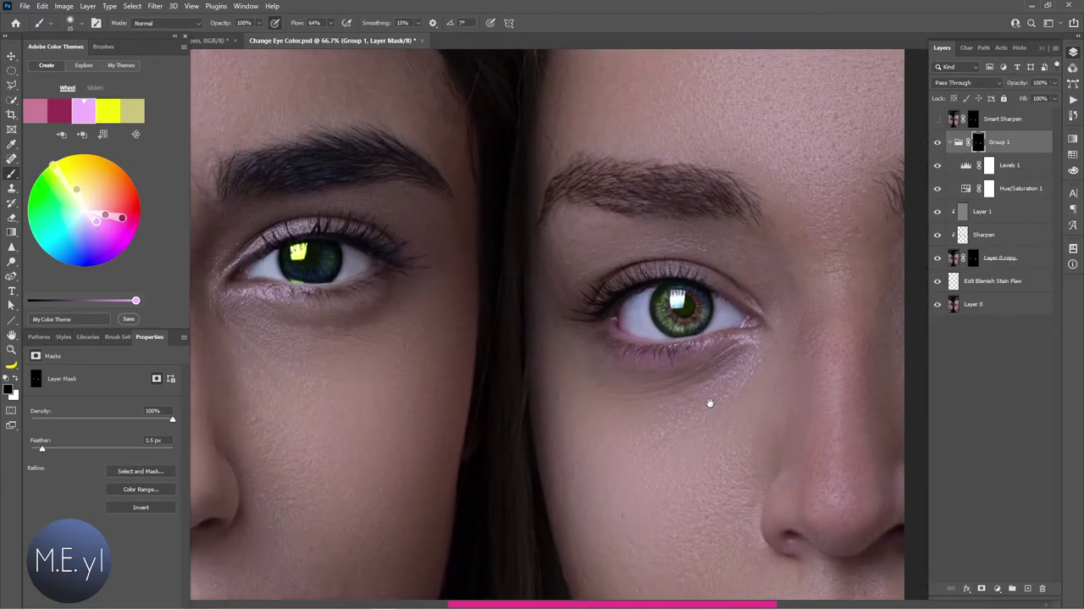
key(ctrl+minus)
click(938, 142)
click(938, 142)
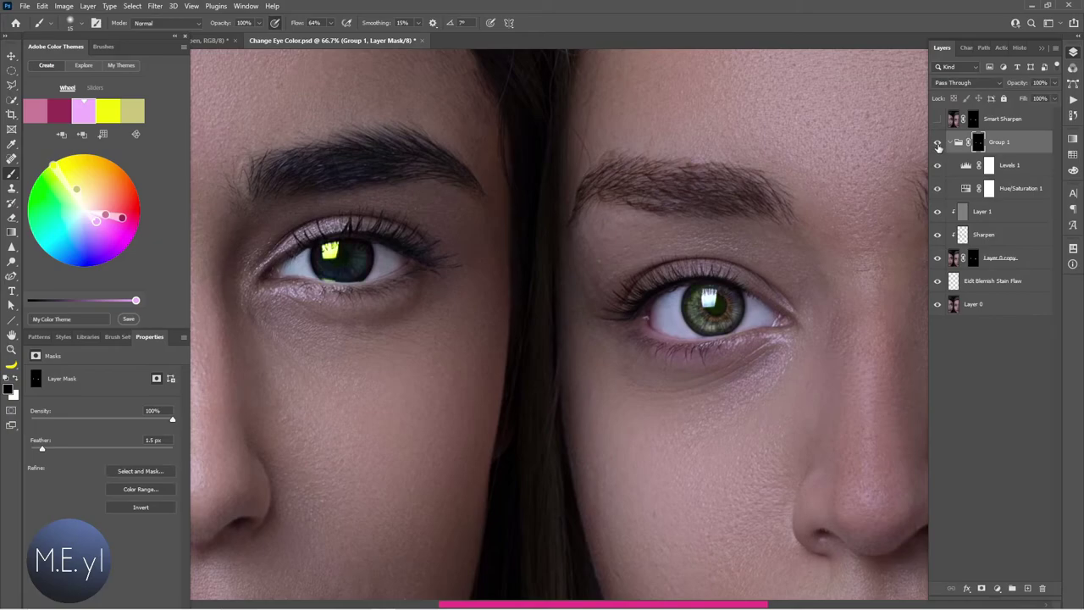
Step: Lower the Levels 1 white output level to 240
click(966, 167)
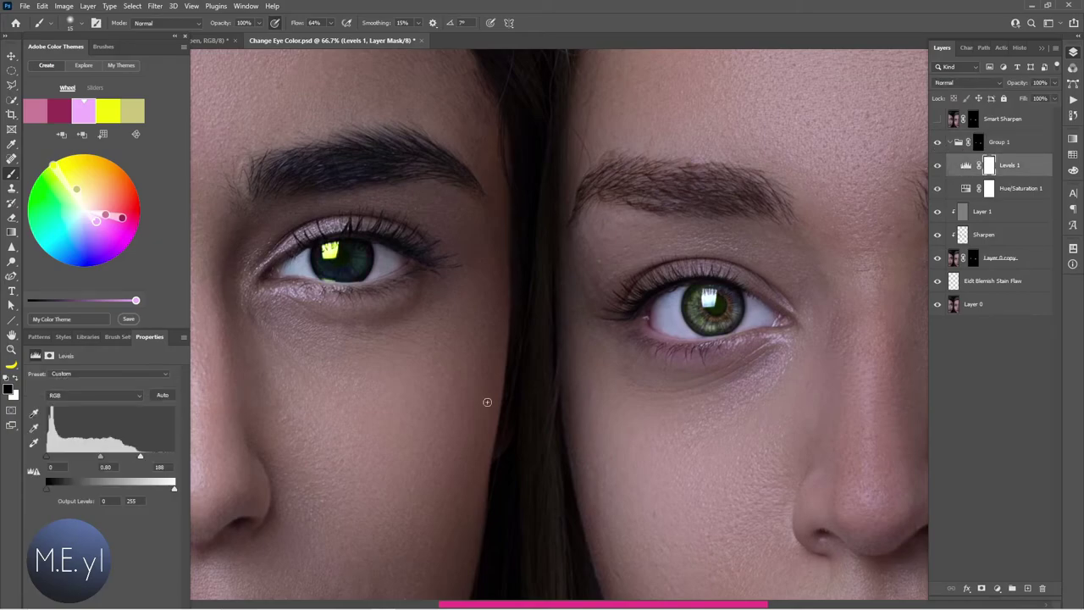
click(174, 489)
drag(176, 492, 168, 496)
click(1006, 180)
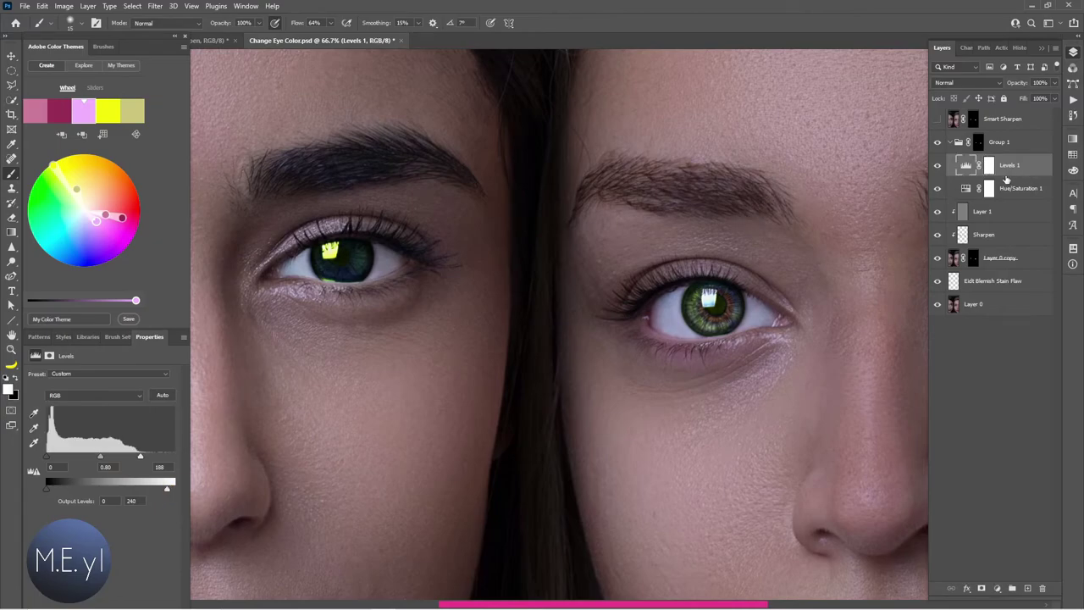
Step: Toggle Levels 1 and Hue/Saturation 1 visibility to compare against the original eyes
click(938, 166)
click(937, 189)
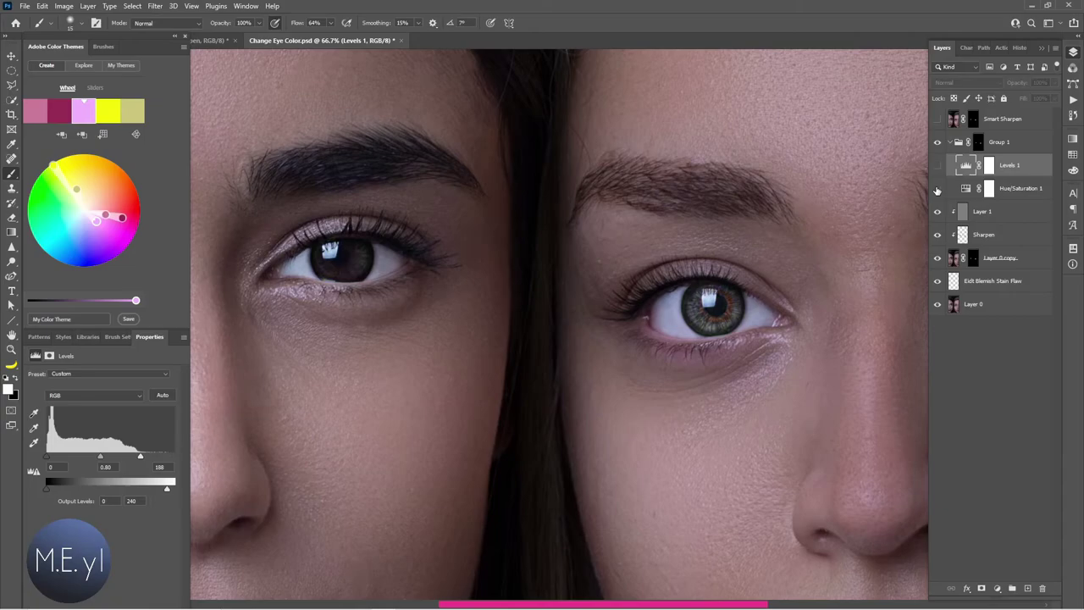
click(939, 166)
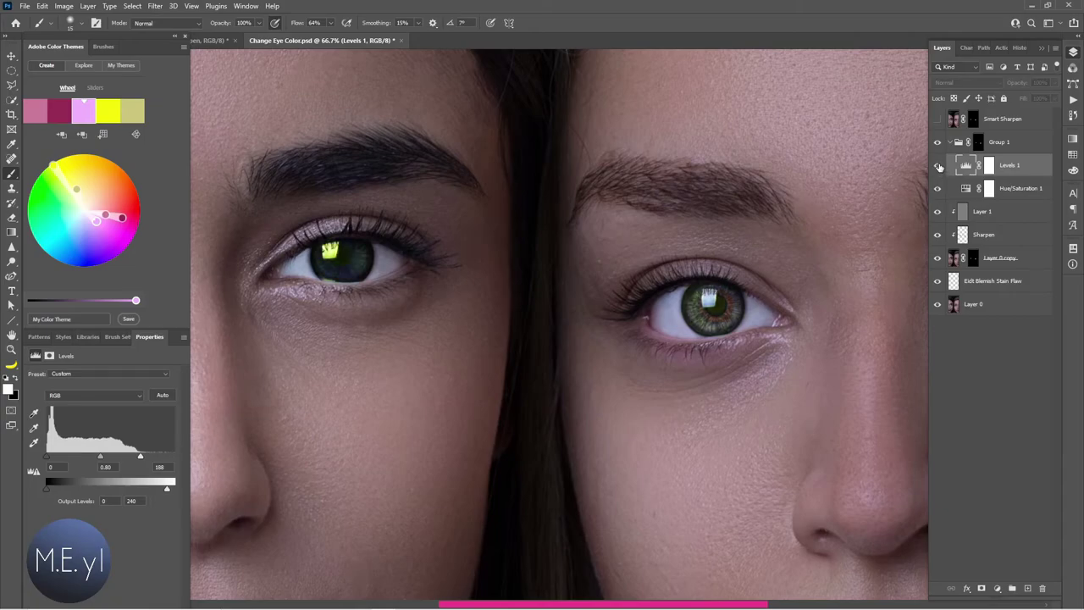
click(991, 188)
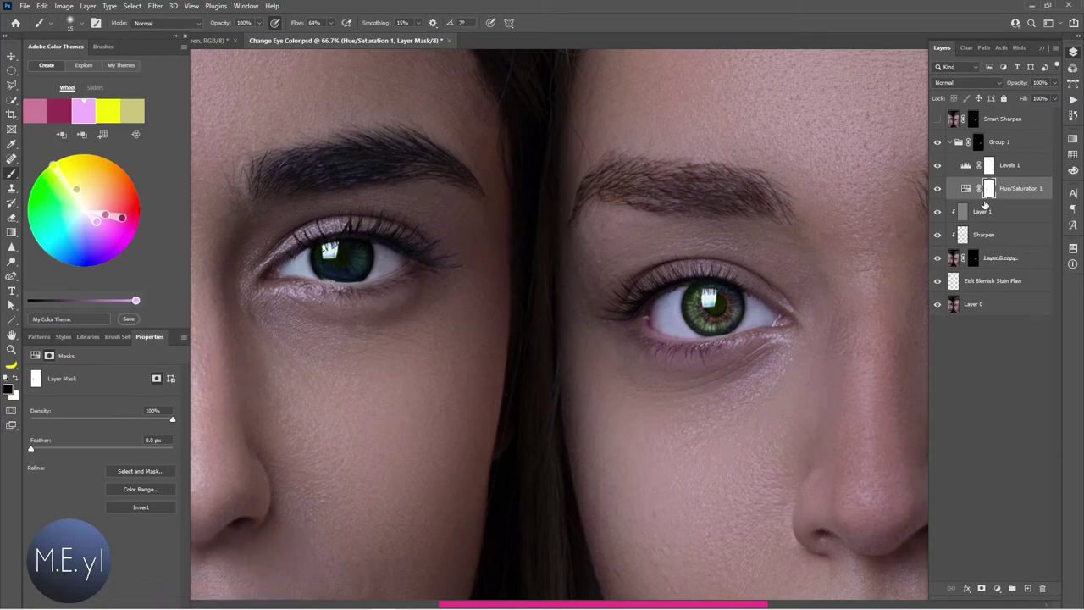
Step: Turn on Colorize in Hue/Saturation 1 at Hue 234, Saturation 25 for blue-violet irises
click(970, 195)
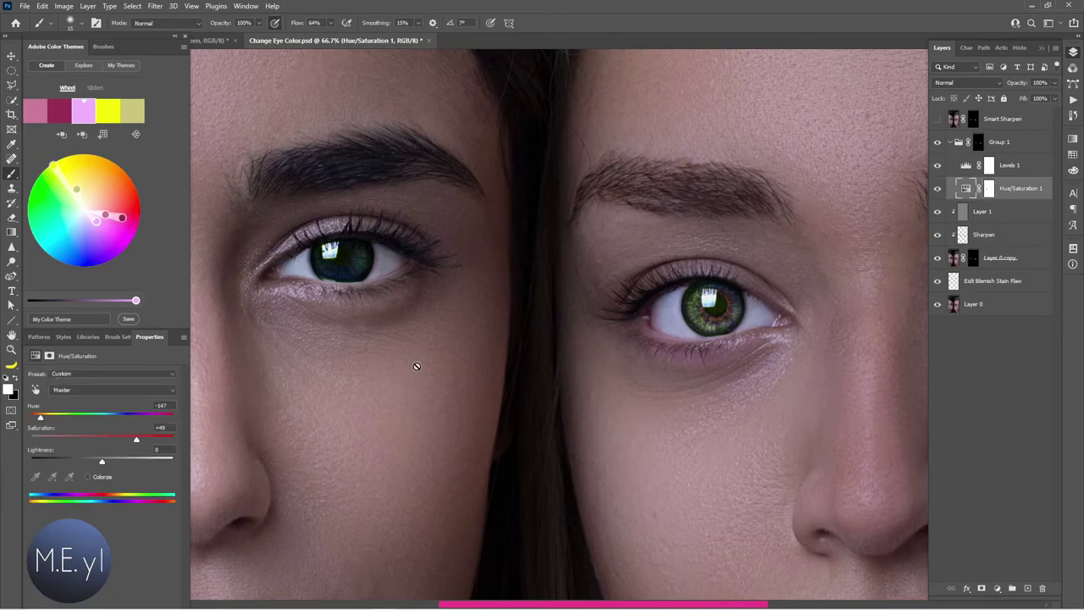
scroll(121, 39, down, 1)
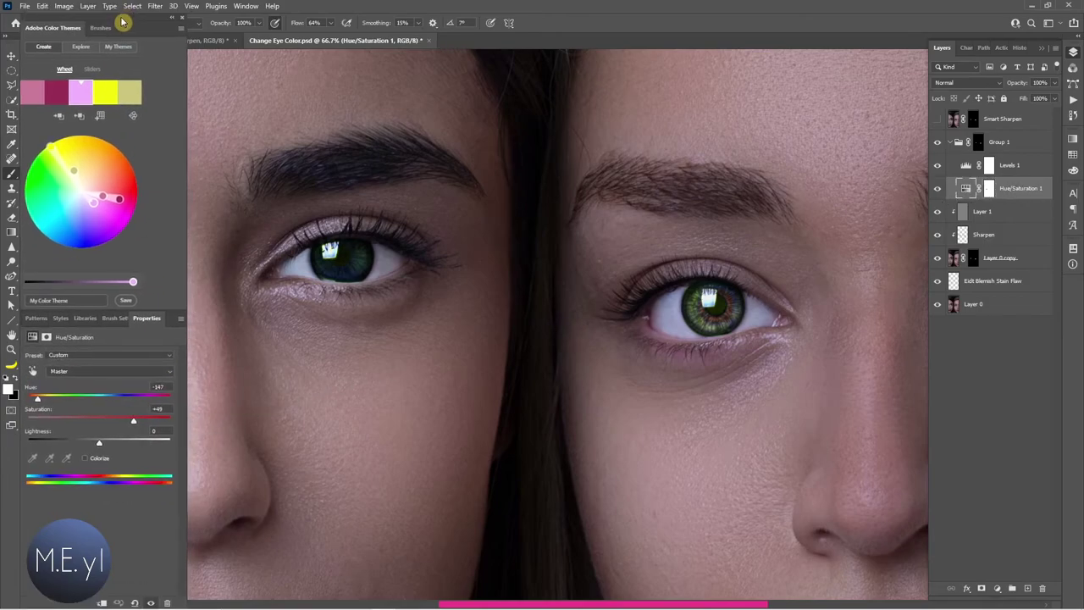
click(84, 457)
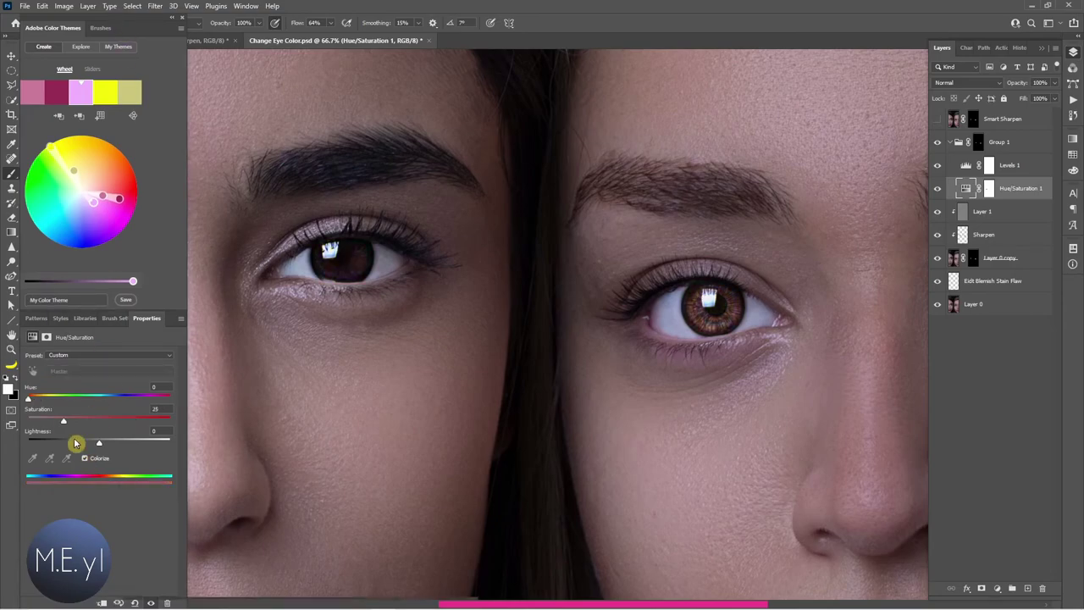
mouse_move(29, 401)
mouse_down()
mouse_move(157, 415)
mouse_move(86, 416)
mouse_move(122, 416)
mouse_up()
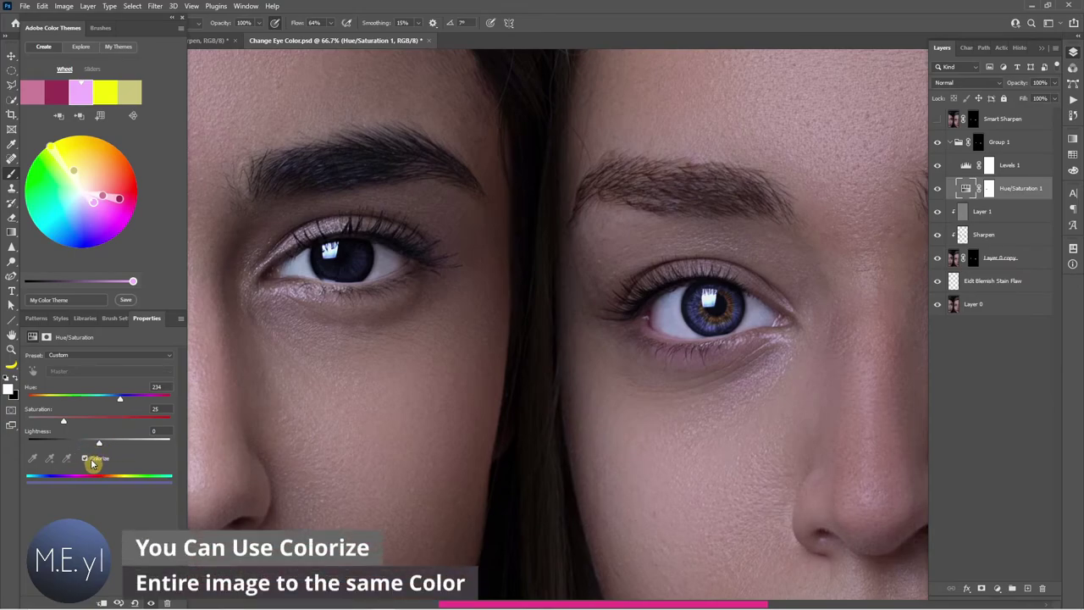
click(113, 38)
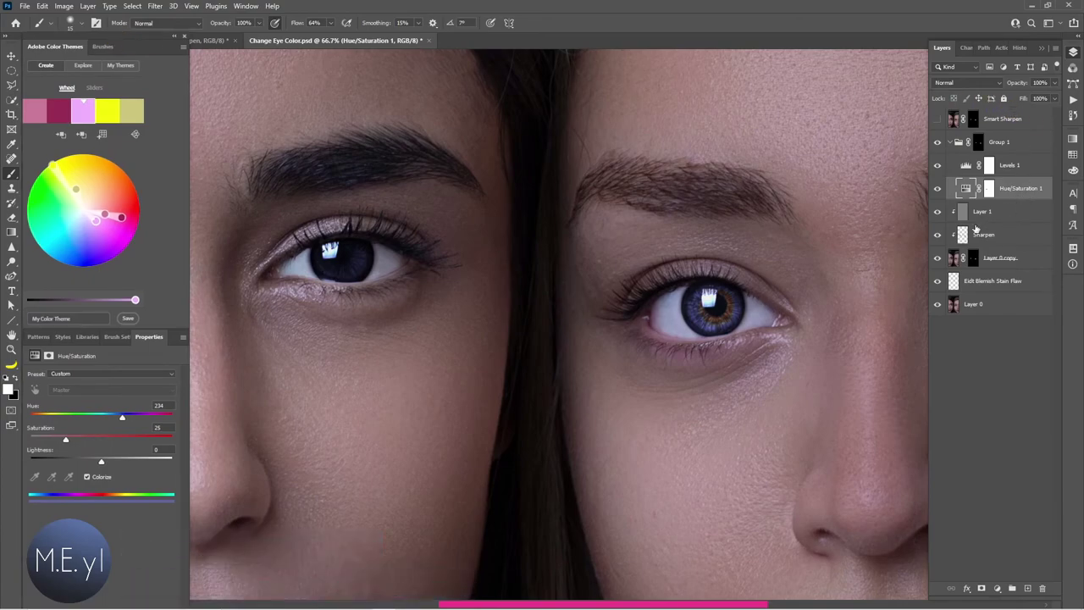
Step: Duplicate Group 1 as Group 1 copy and fill the left eye area of Group 1's mask black
shift+click(1018, 176)
drag(1015, 144, 1020, 137)
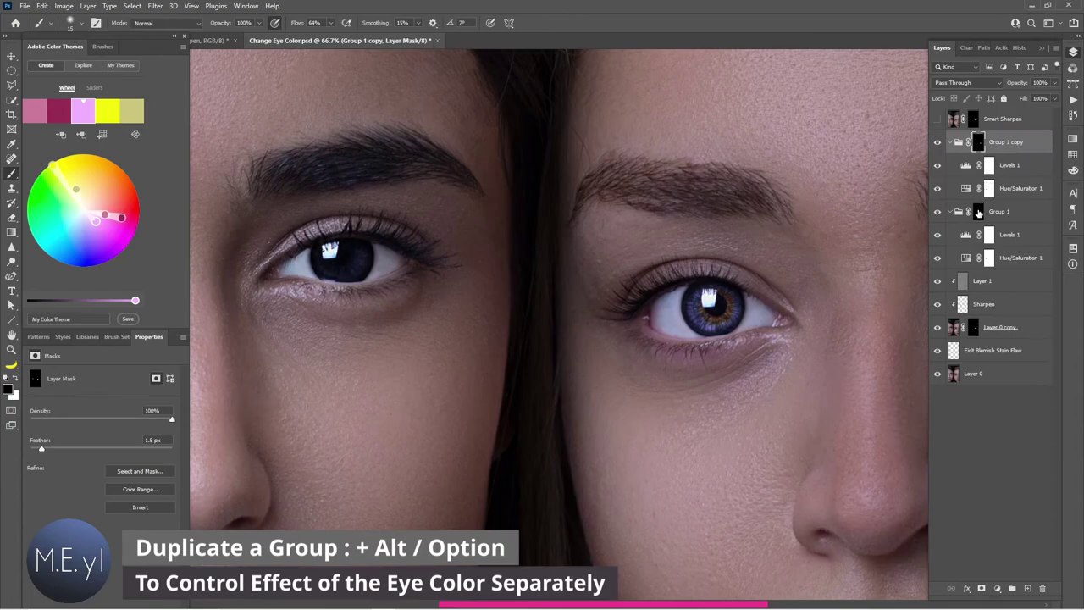
click(979, 212)
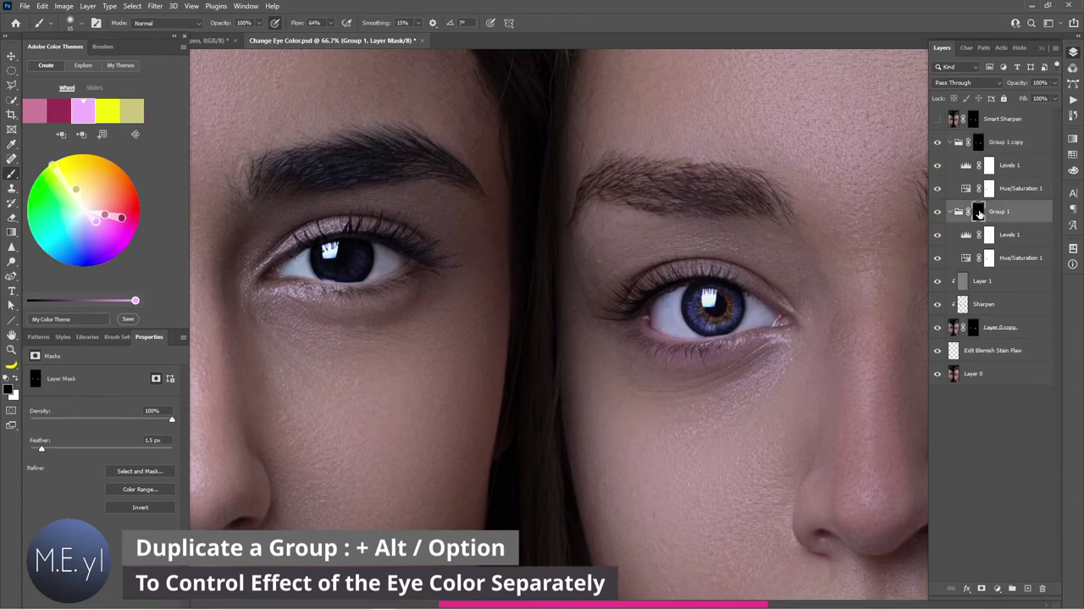
alt+click(978, 213)
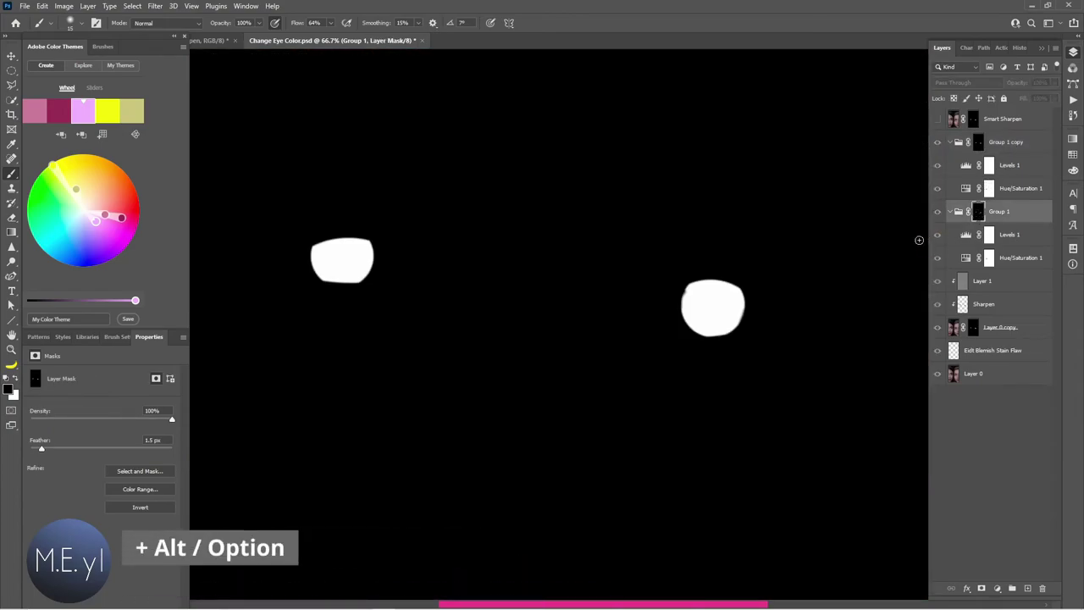
key(m)
drag(283, 215, 423, 339)
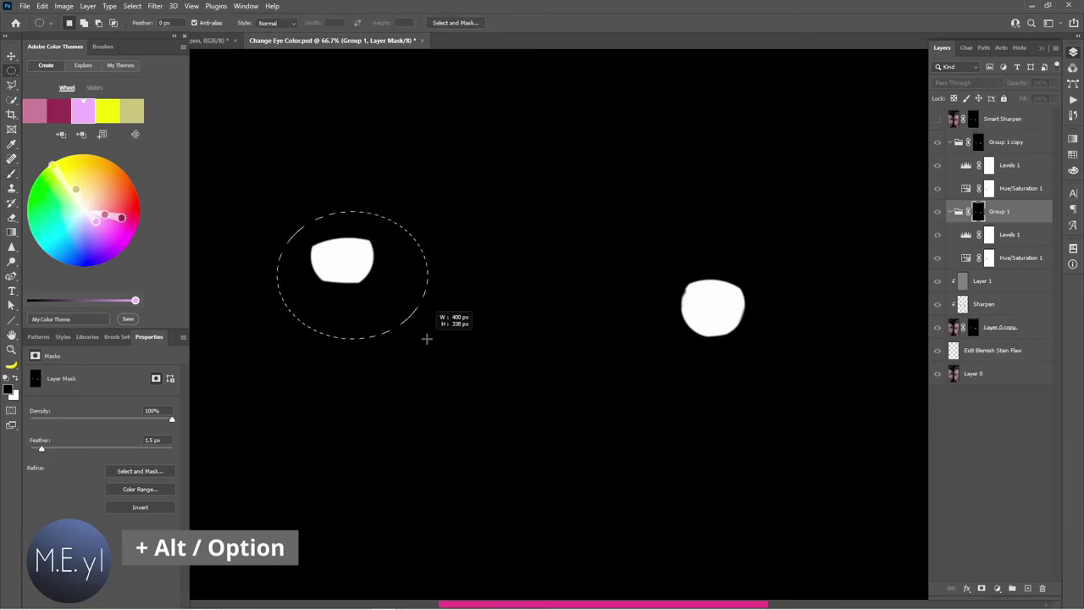
key(alt+Delete)
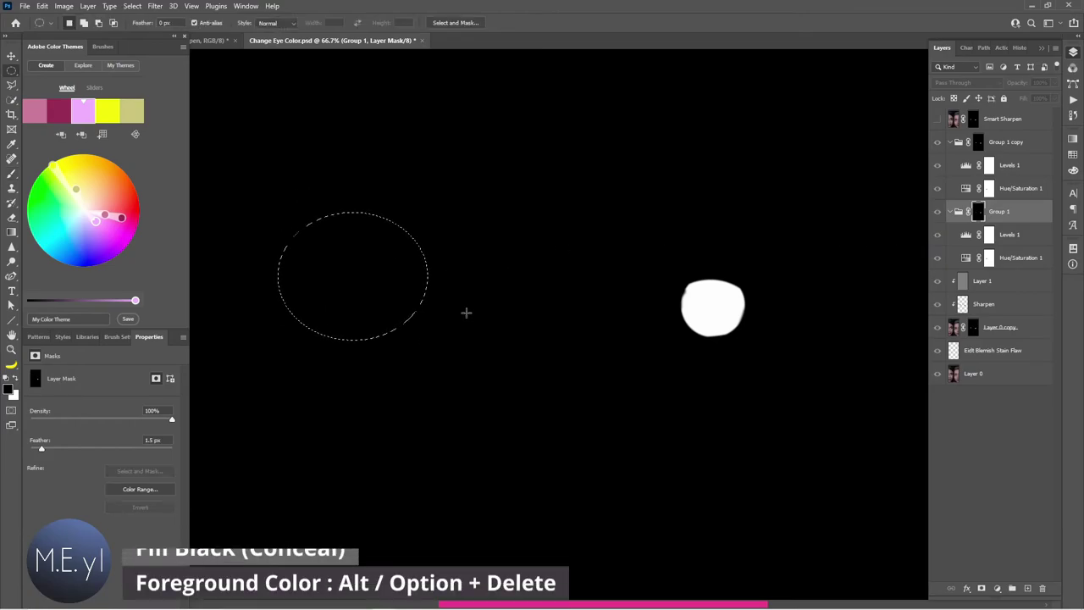
Step: Fill the right eye area of Group 1 copy's mask black and clear the selection
click(978, 142)
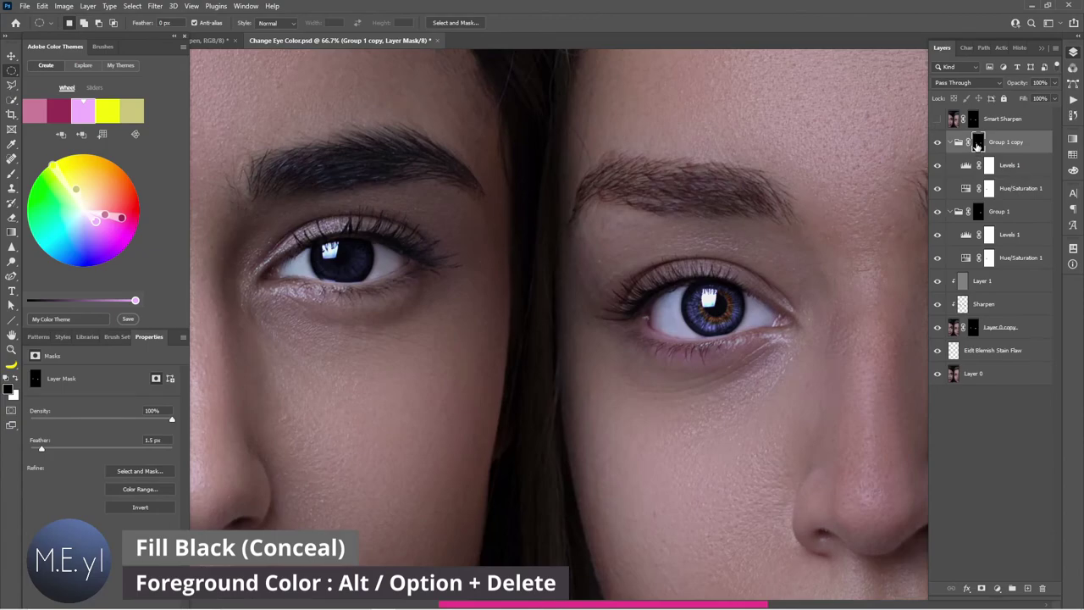
alt+click(978, 142)
drag(646, 255, 787, 374)
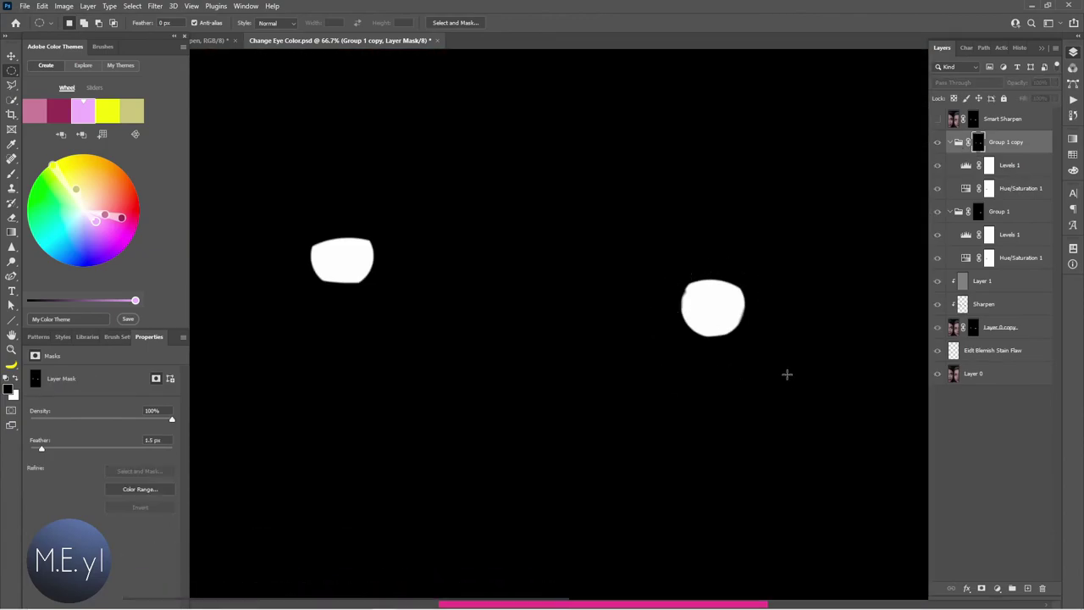
key(alt+Delete)
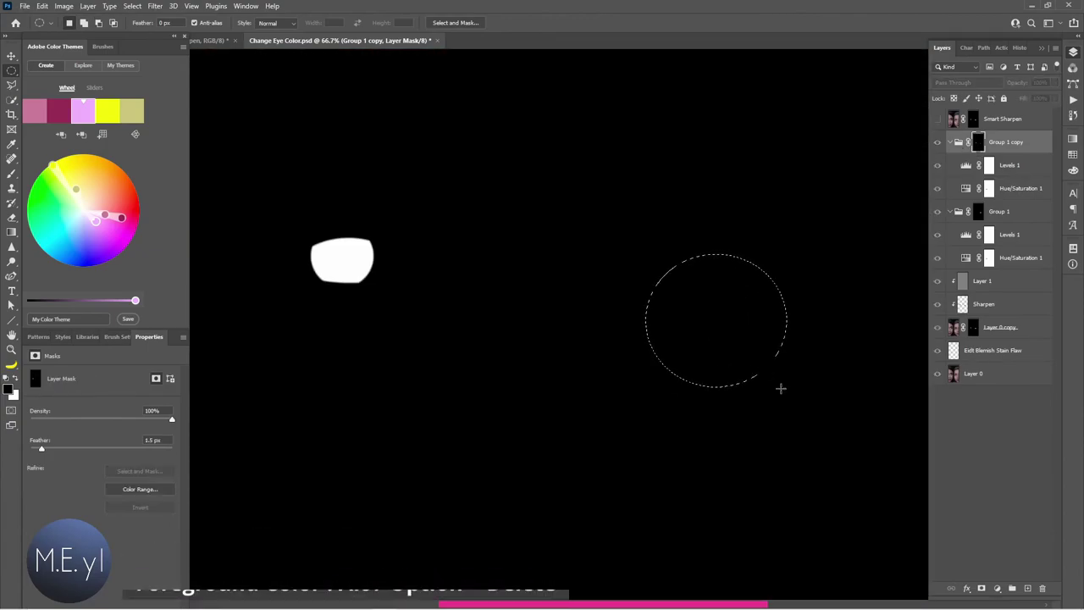
key(ctrl+d)
Step: Preview Group 1 and Group 1 copy masks in black and white to check each eye
click(1008, 190)
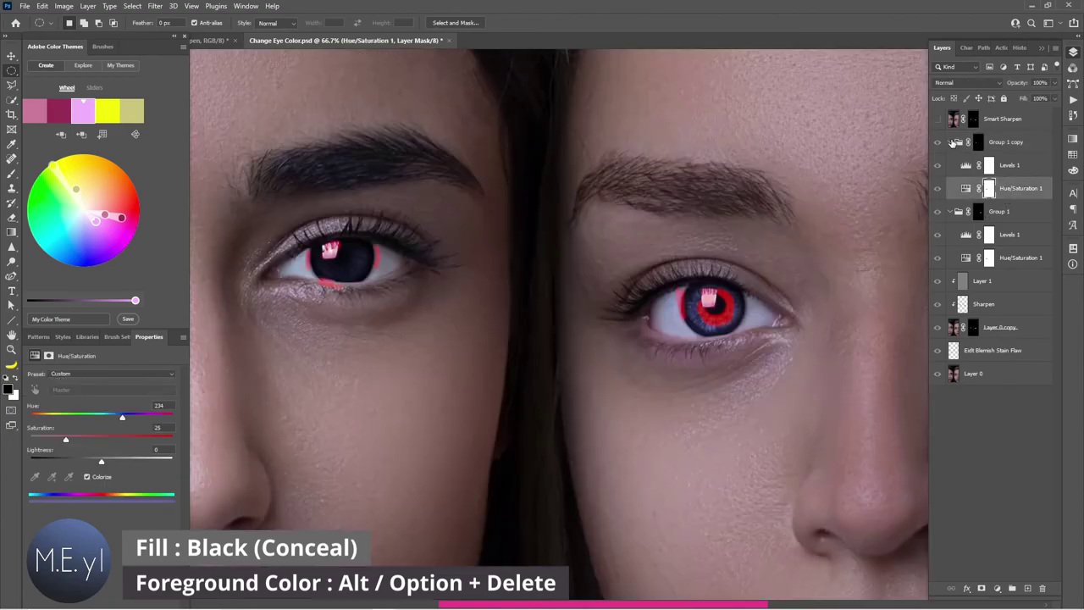
click(951, 143)
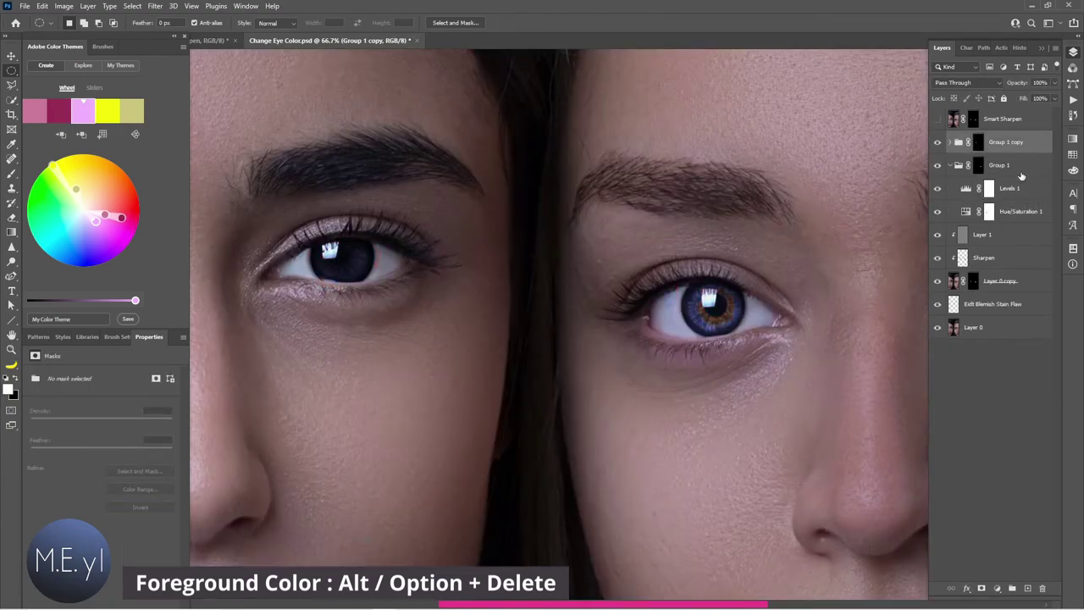
click(1018, 168)
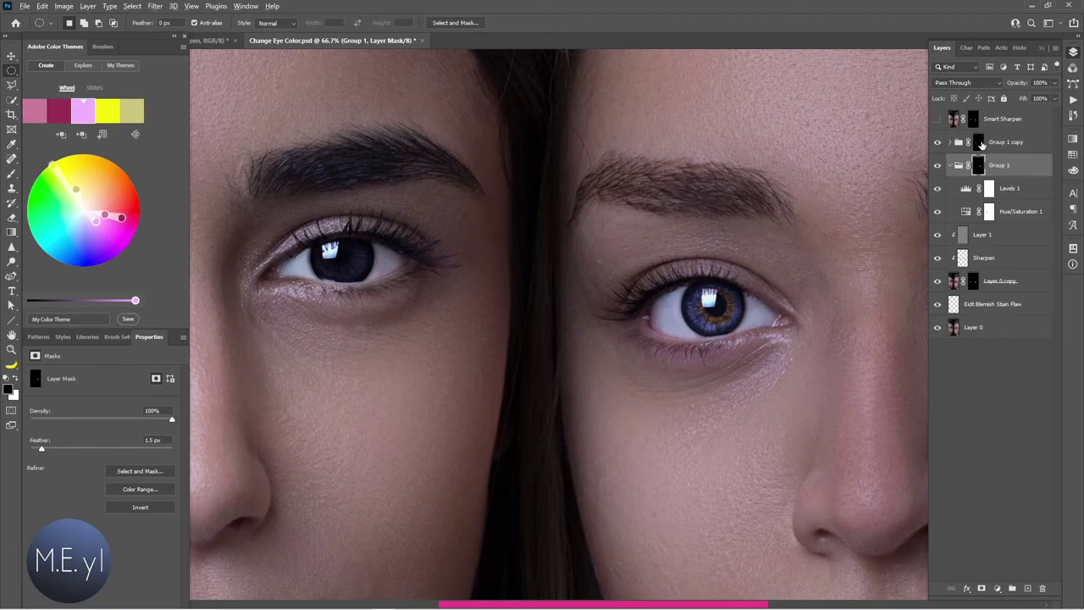
click(980, 143)
alt+click(980, 142)
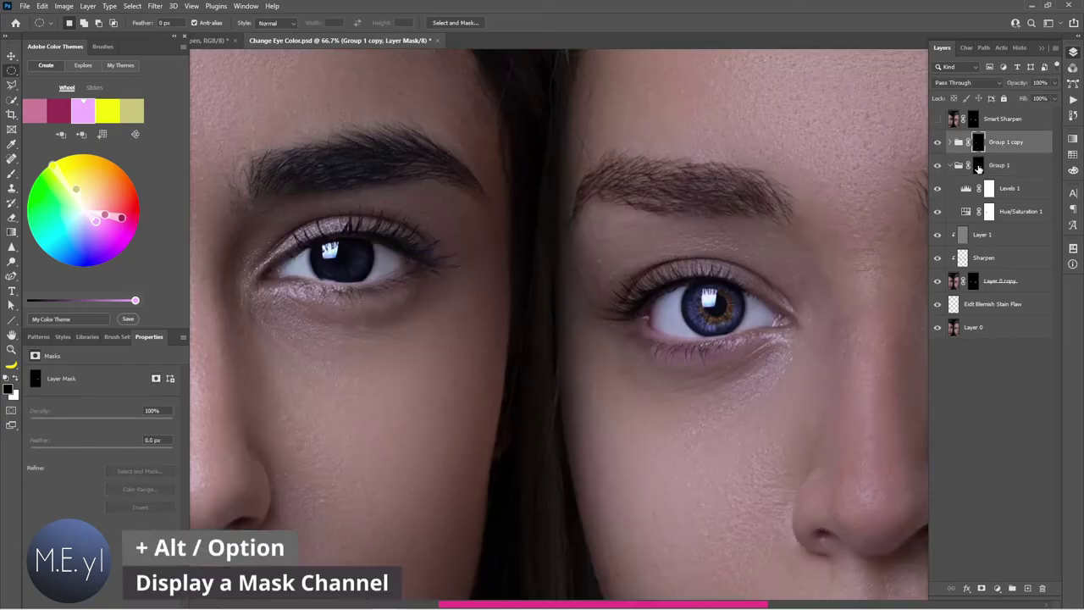
alt+click(978, 166)
click(961, 146)
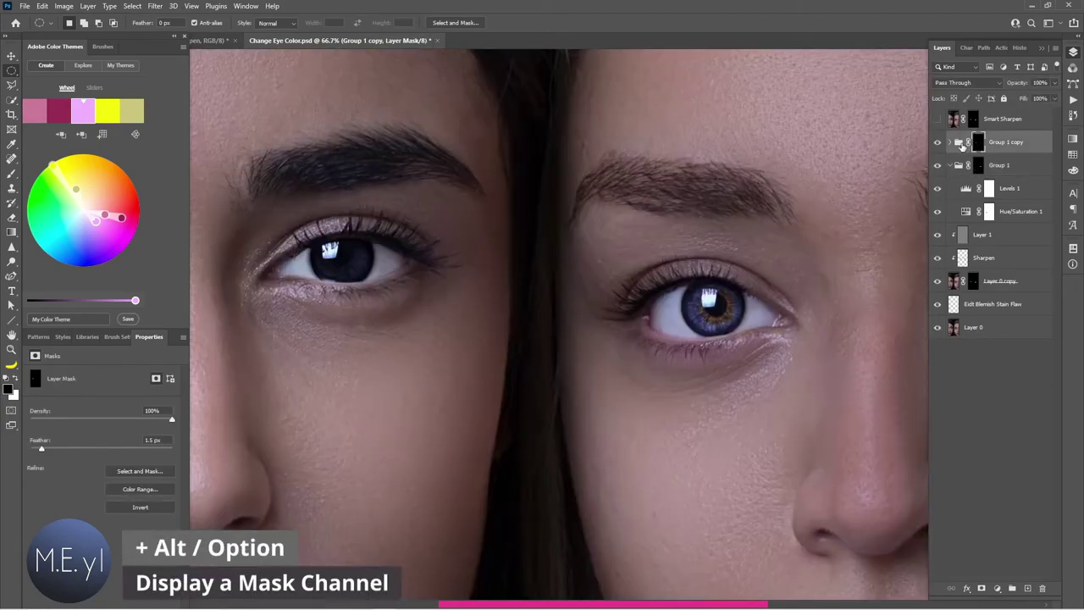
click(950, 143)
Step: Colorize Group 1 copy's iris green at Hue 151, Saturation 38, and hide the Smart Sharpen layer
click(966, 188)
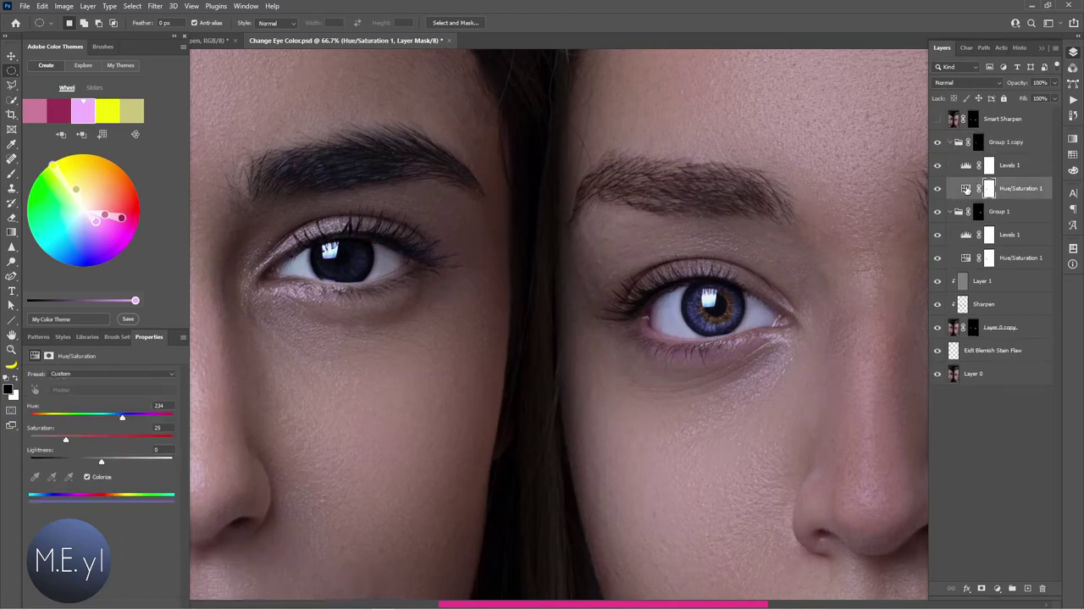
mouse_move(66, 440)
mouse_down()
mouse_move(83, 439)
mouse_move(84, 423)
mouse_move(47, 423)
mouse_up()
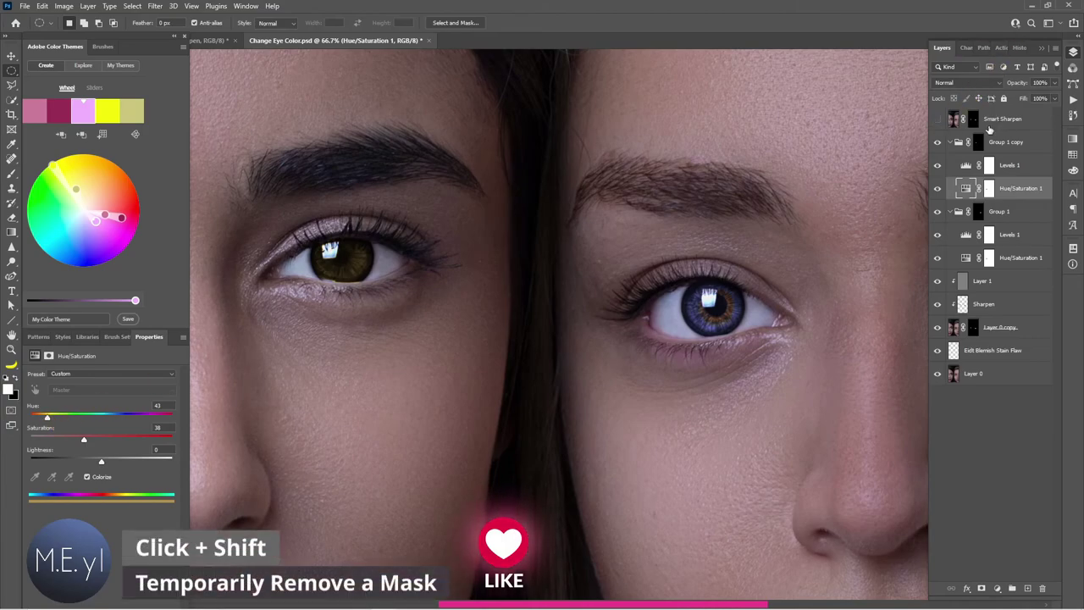
shift+click(974, 119)
click(937, 119)
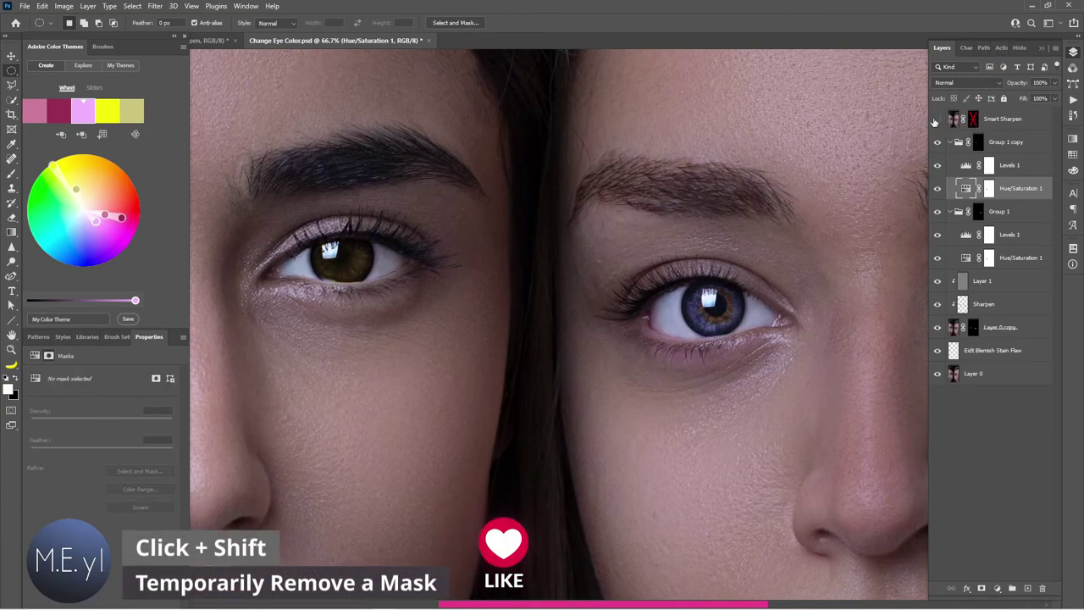
Step: Copy Layer 0 to the top of the stack, rename it Ori, and hide it
click(1008, 381)
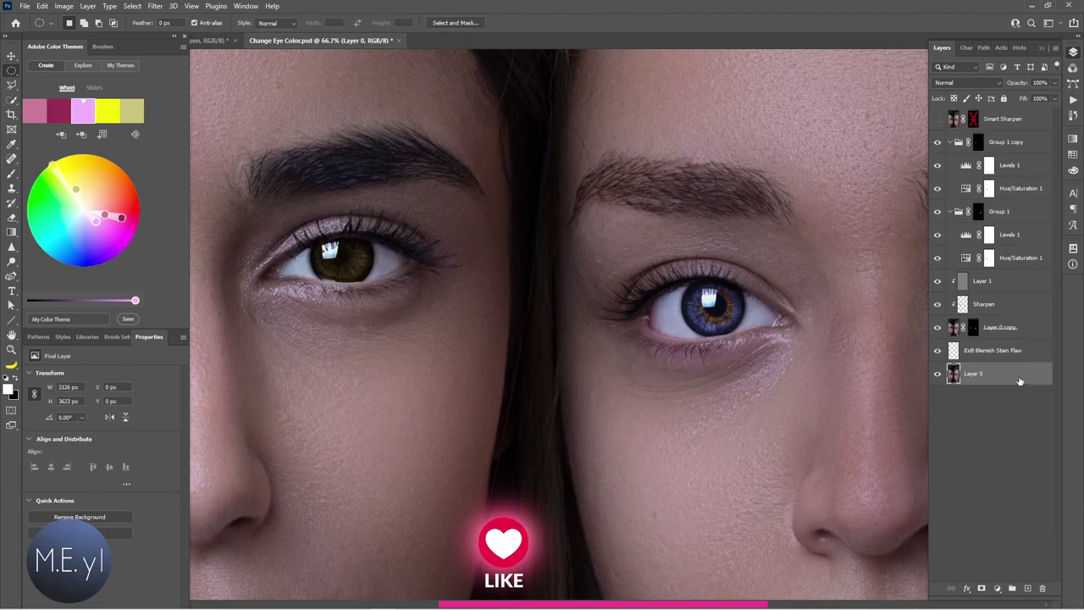
drag(1020, 380, 996, 121)
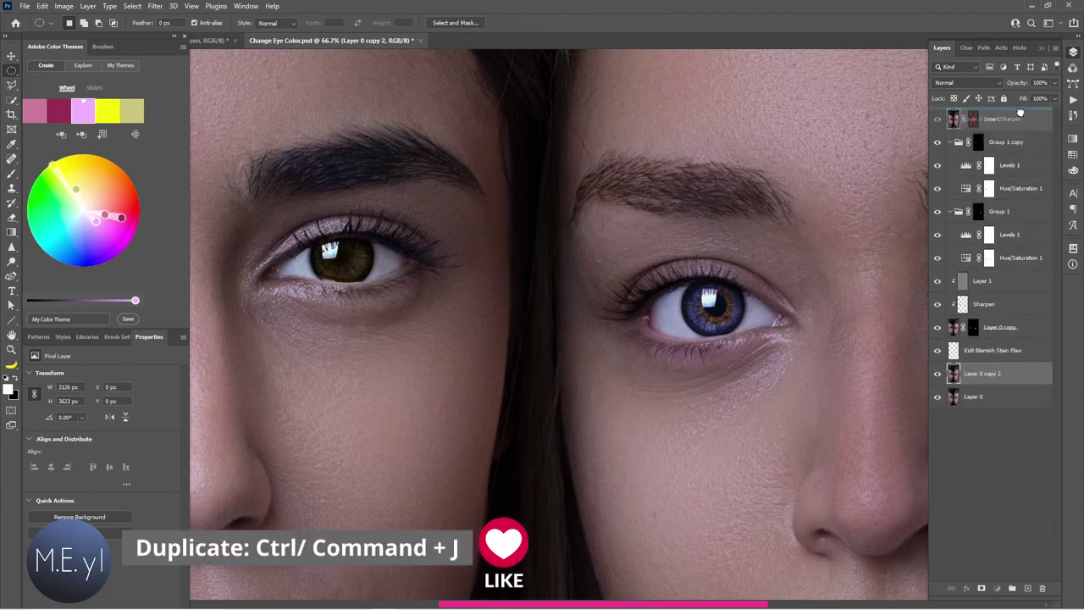
double_click(995, 119)
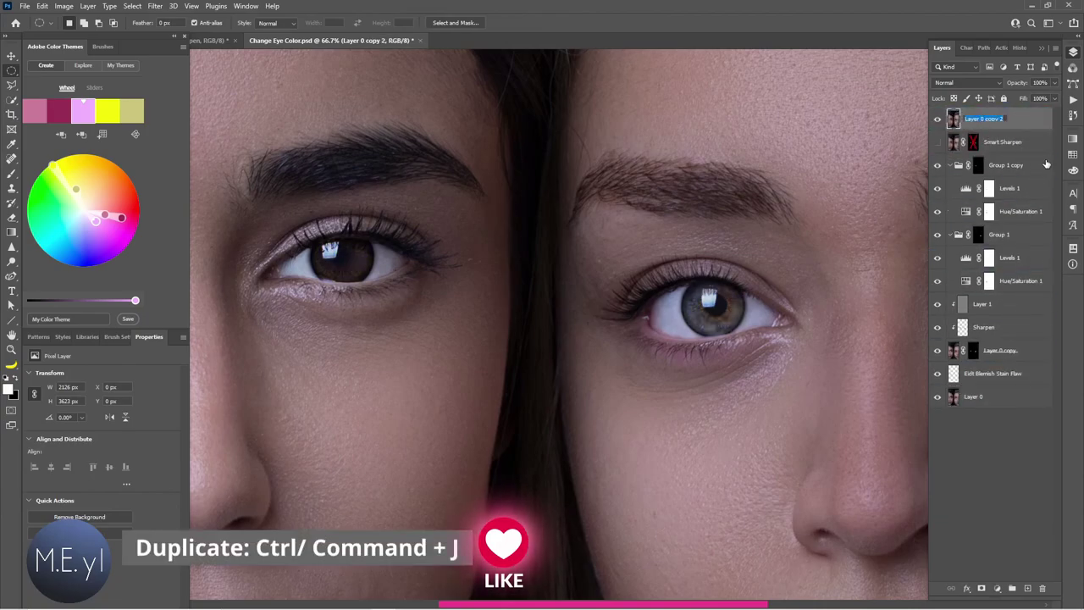
text(Ori)
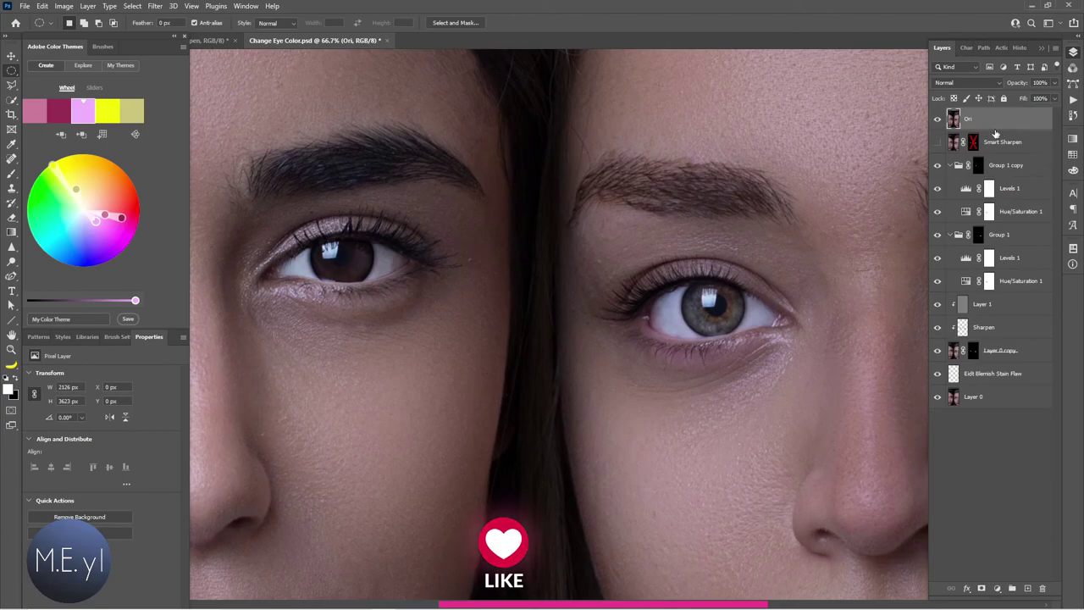
click(938, 120)
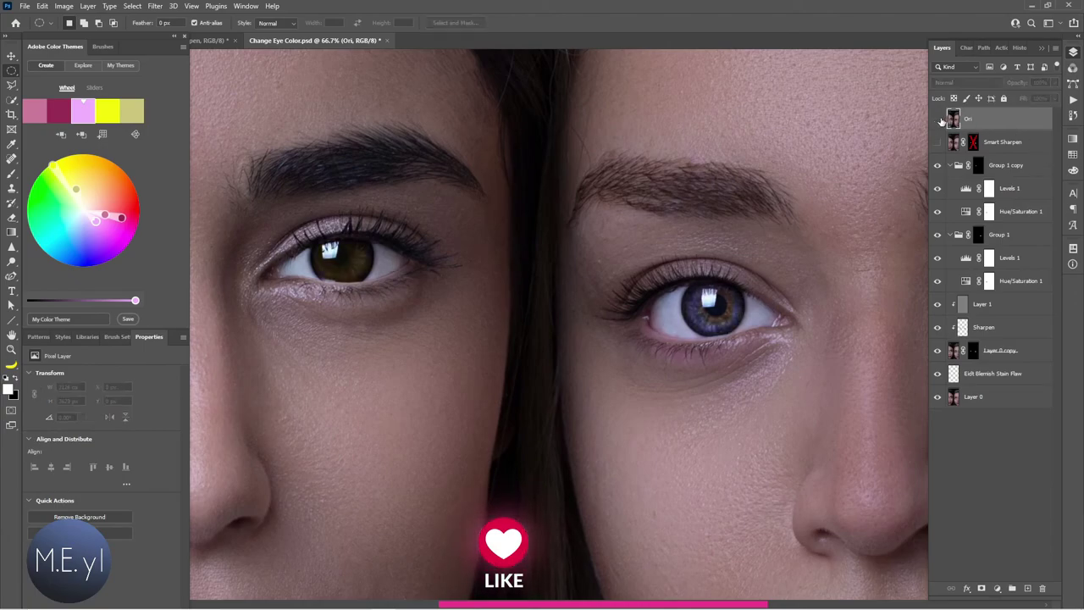
click(939, 119)
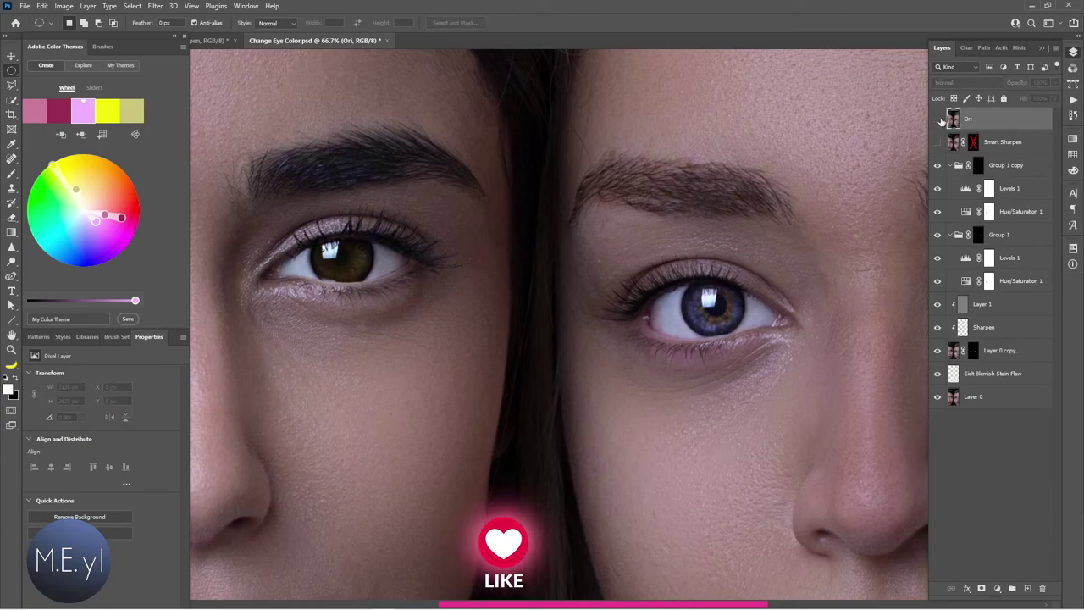
click(966, 213)
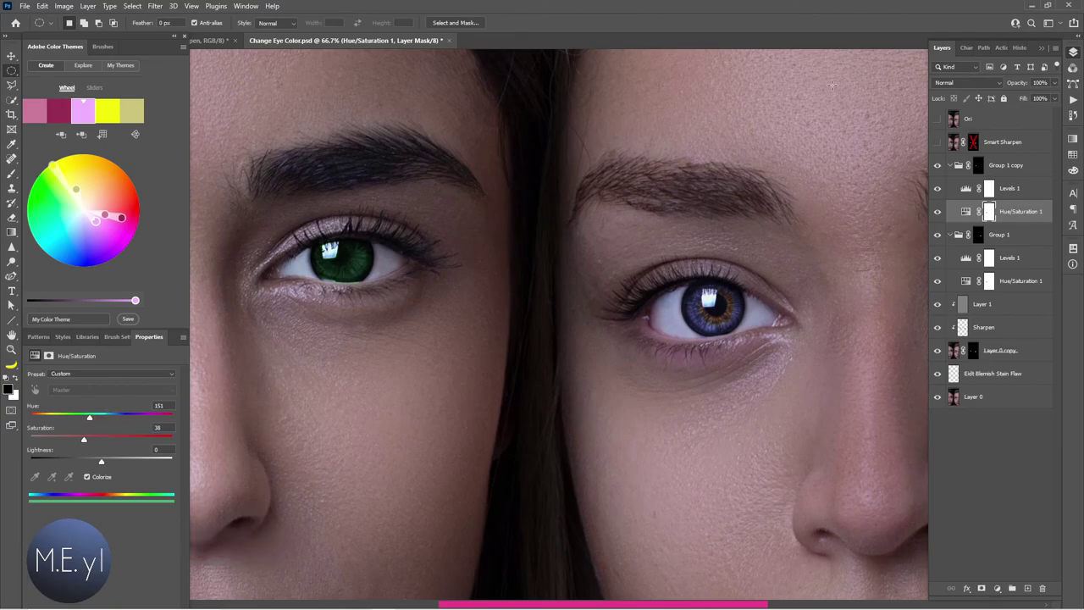
Step: Compare against Ori, then drop Group 1 copy's Levels 1 white output to 191
click(979, 166)
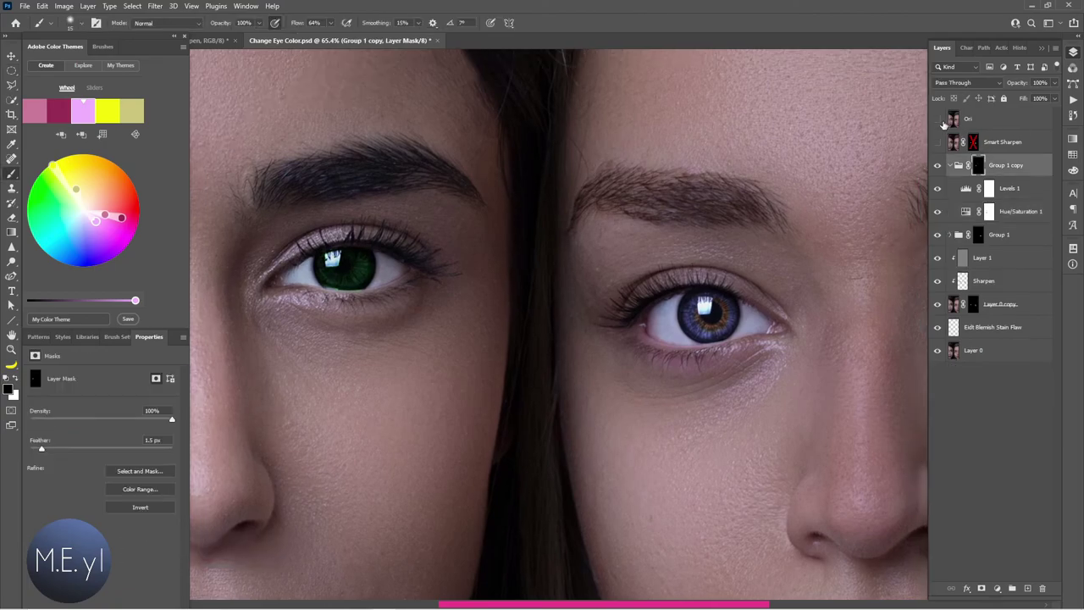
click(937, 119)
click(937, 120)
click(967, 188)
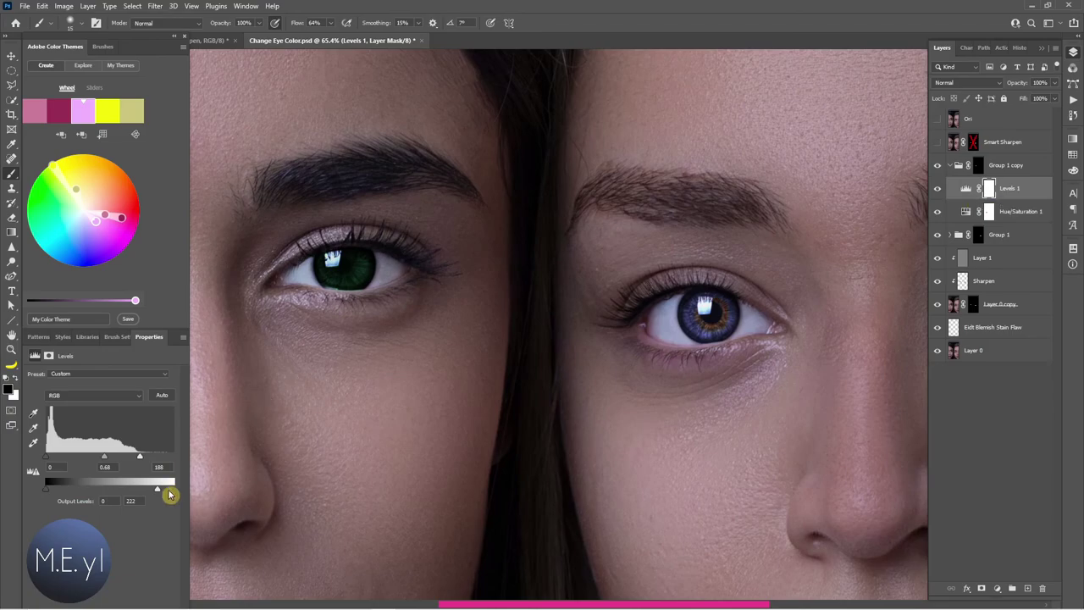
drag(159, 495, 141, 490)
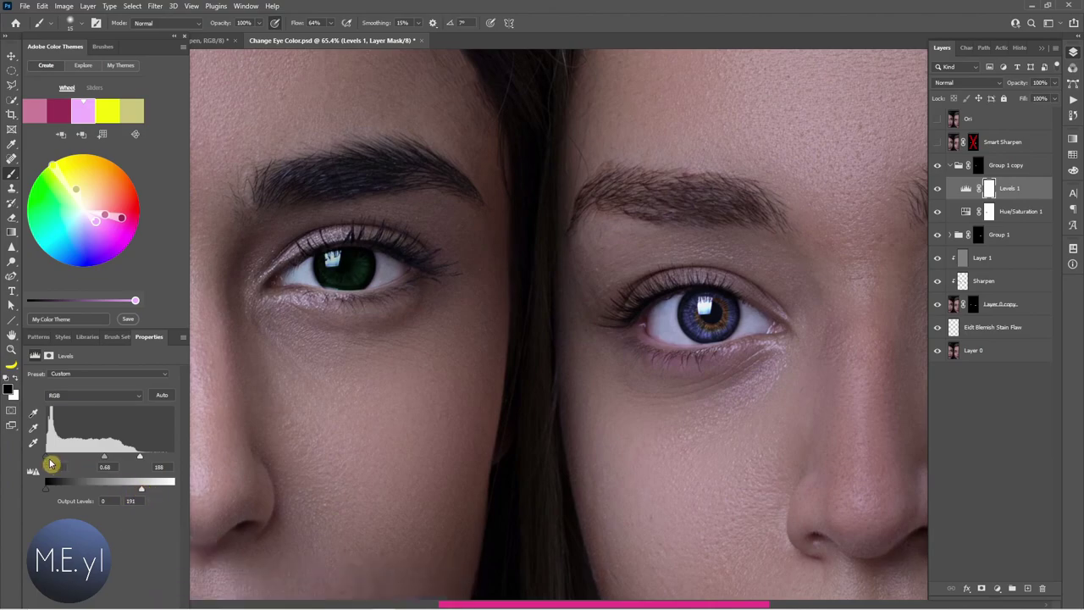
mouse_move(50, 462)
mouse_down()
mouse_move(116, 460)
mouse_move(98, 460)
mouse_up()
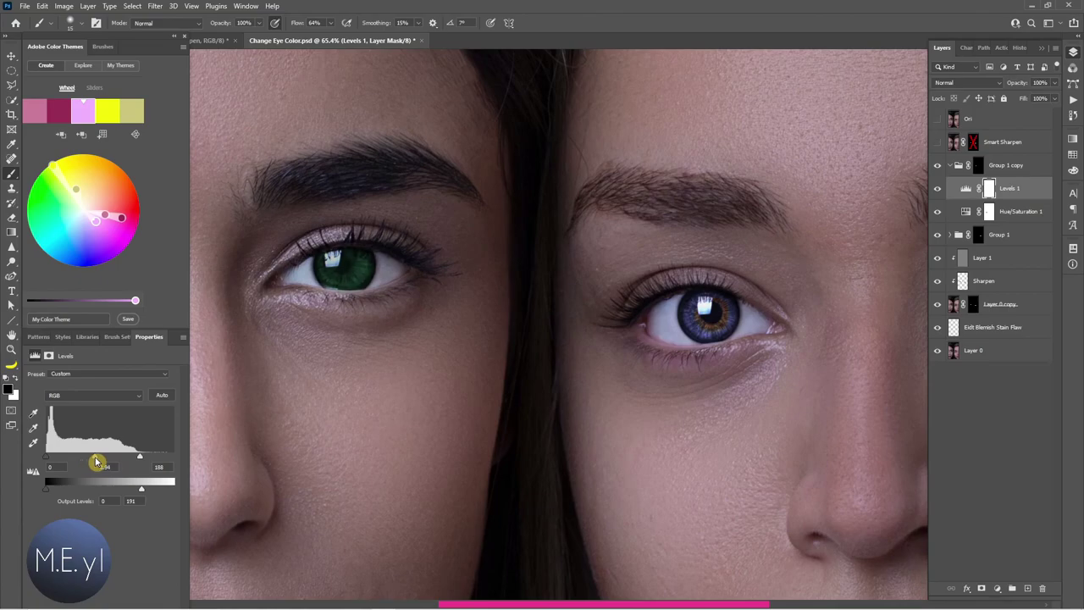